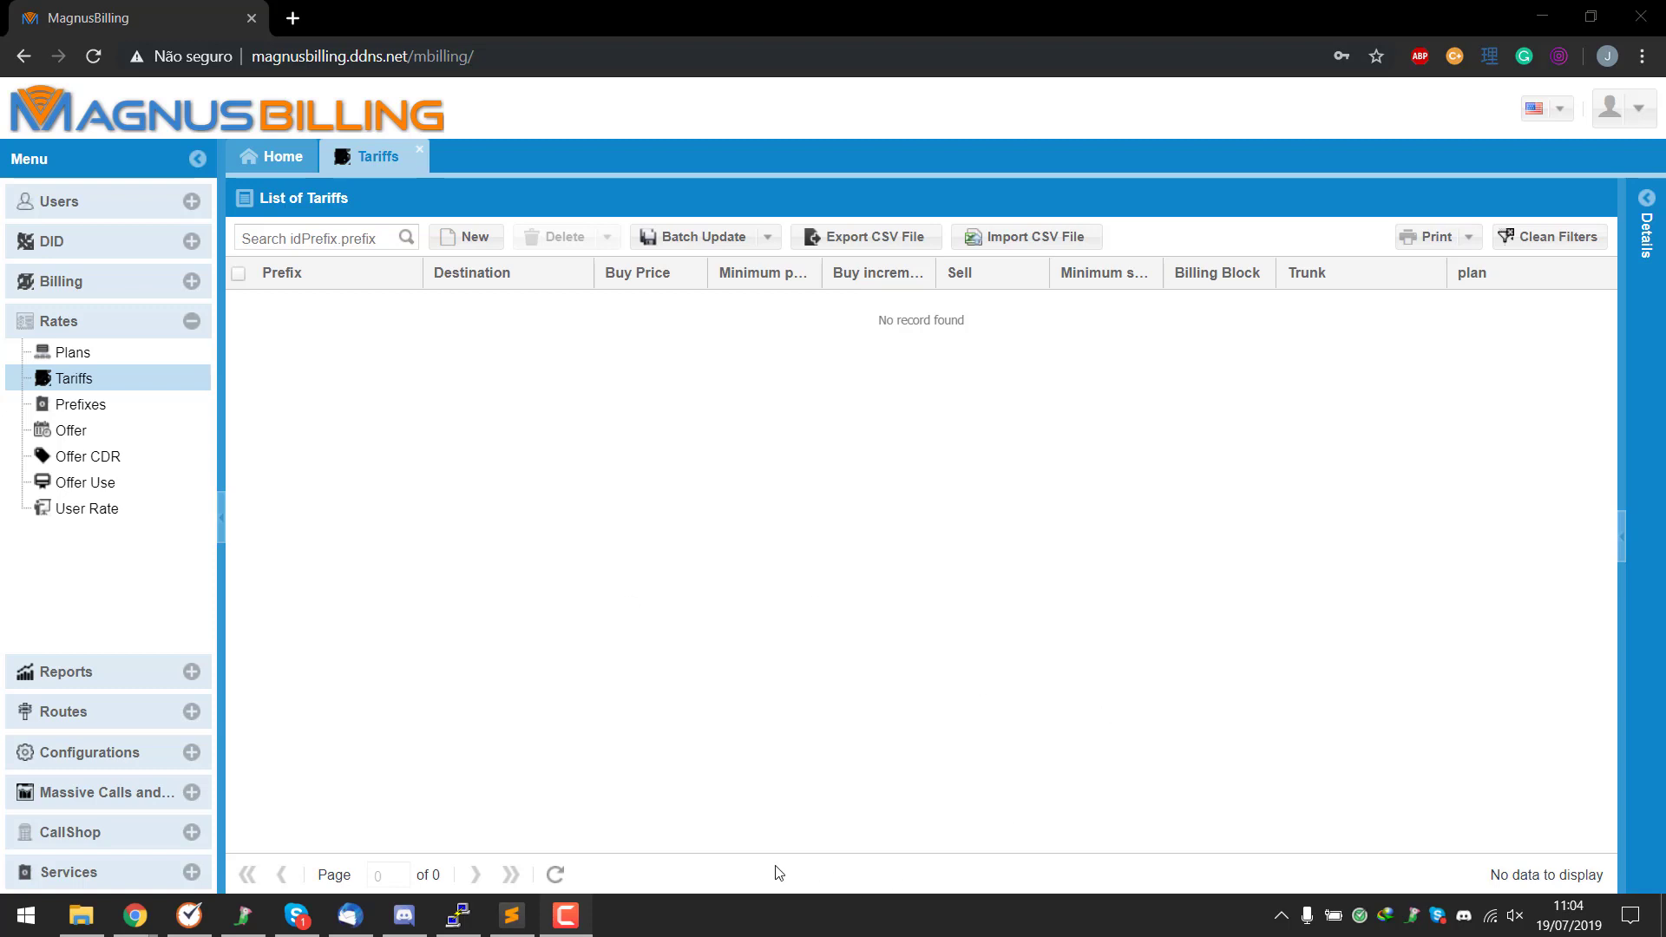
# Refresh the Tariffs and Prefixes lists to confirm both are empty, ending on Tariffs.
pyautogui.click(556, 876)
pyautogui.click(556, 876)
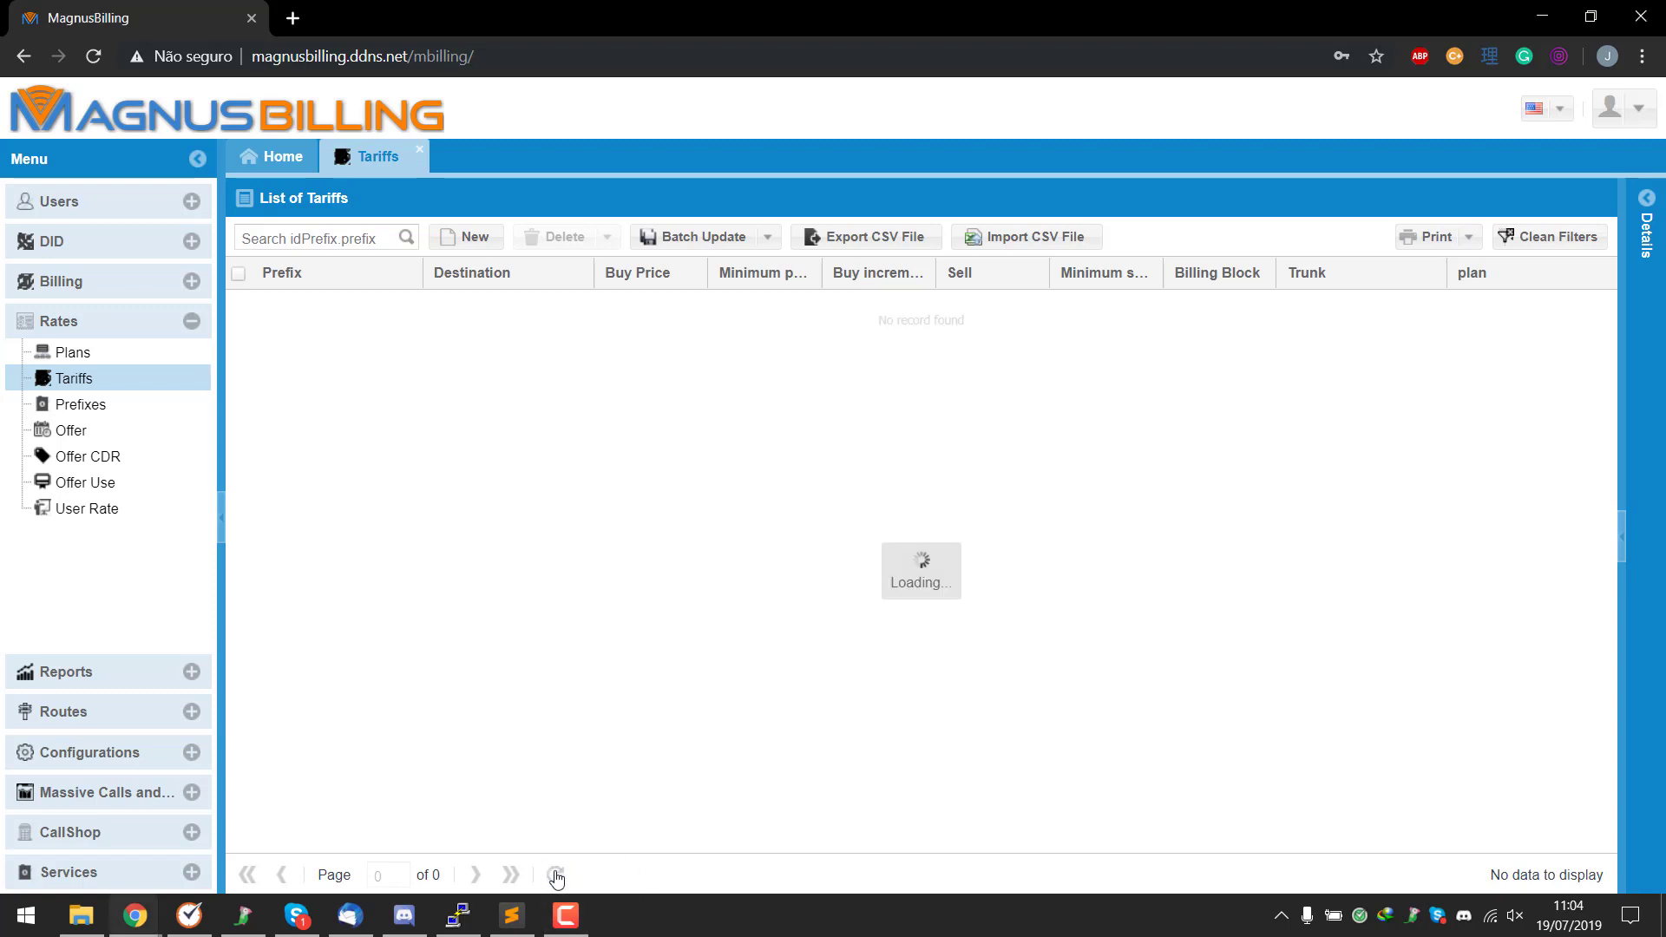
pyautogui.click(193, 410)
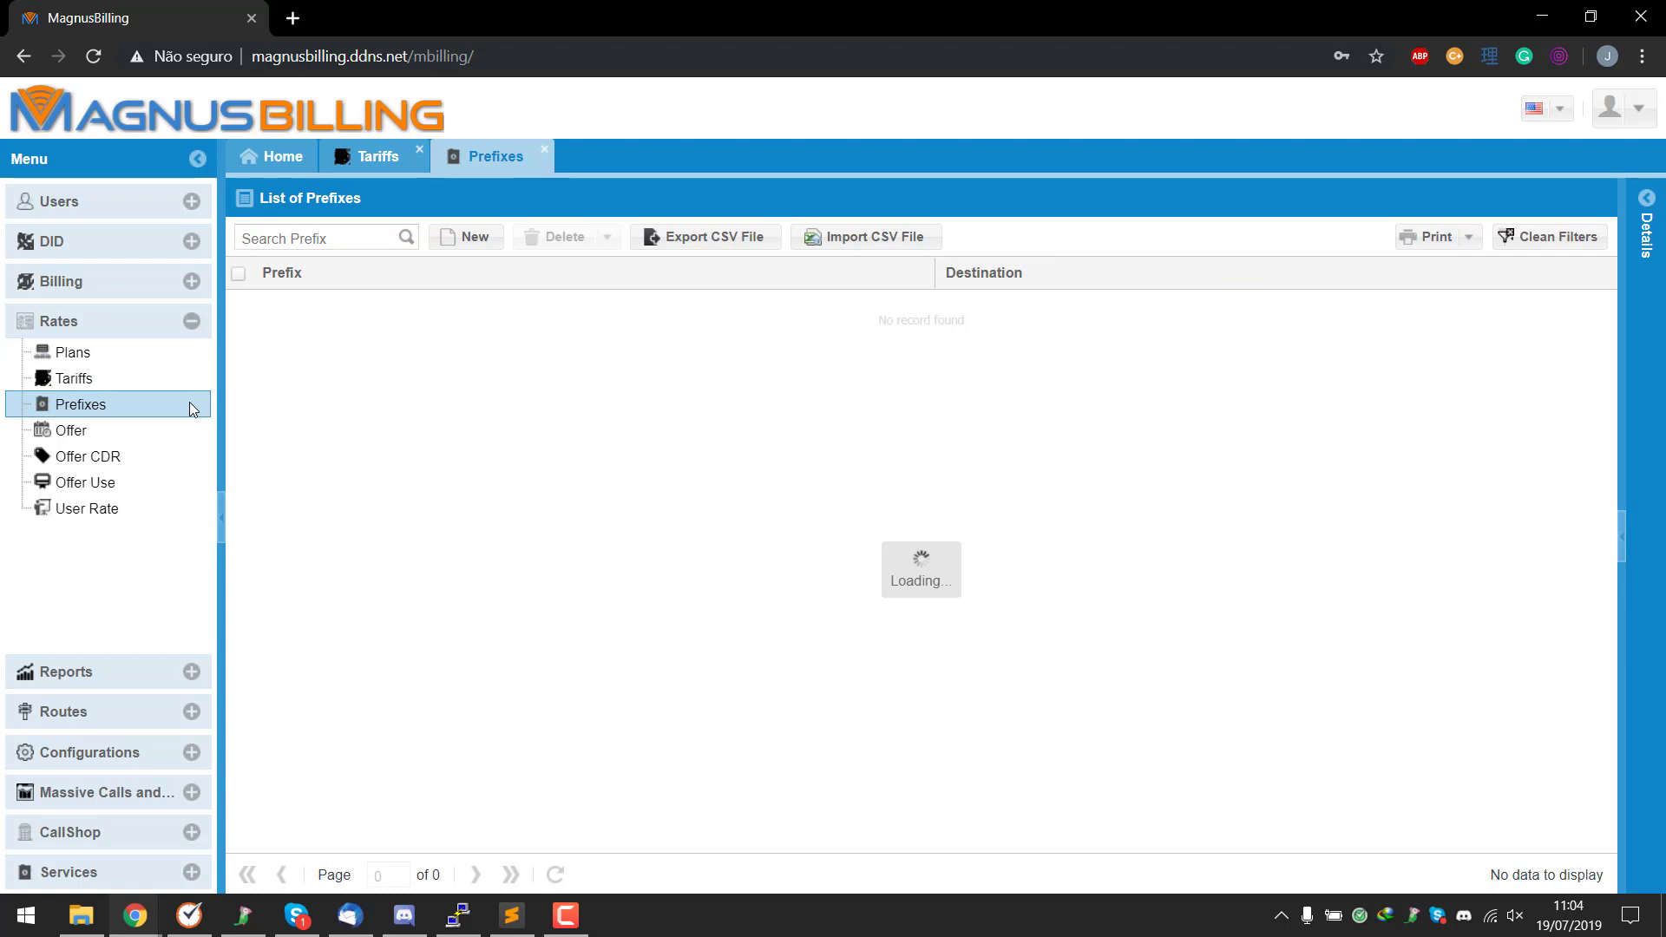
pyautogui.click(555, 878)
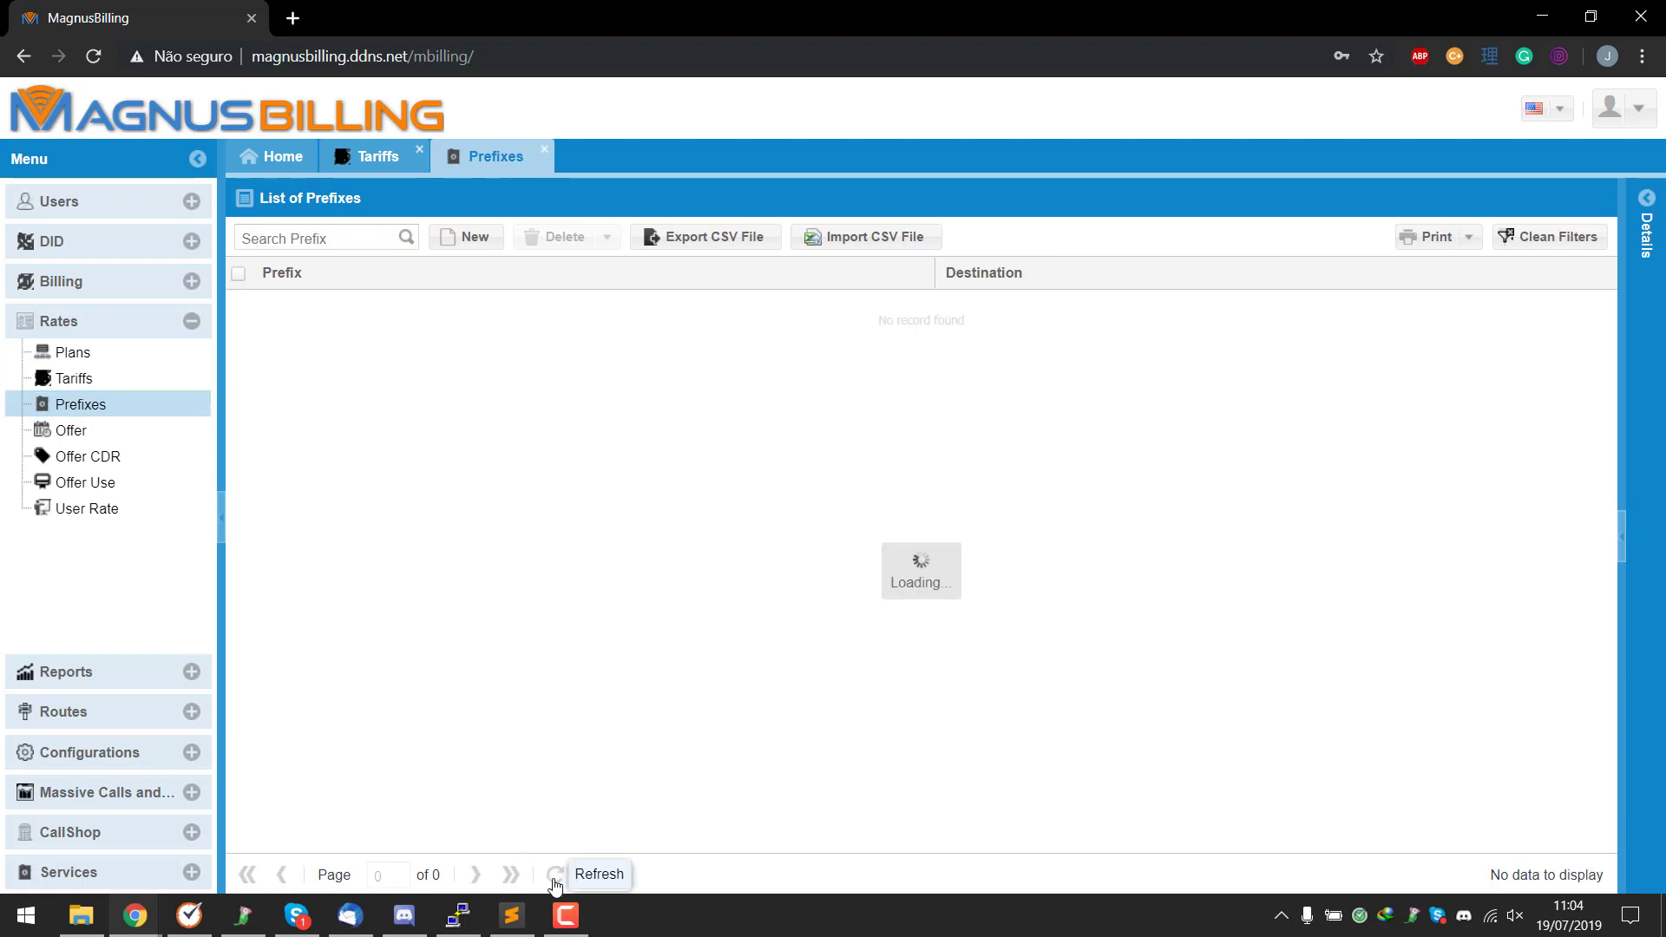
pyautogui.click(393, 166)
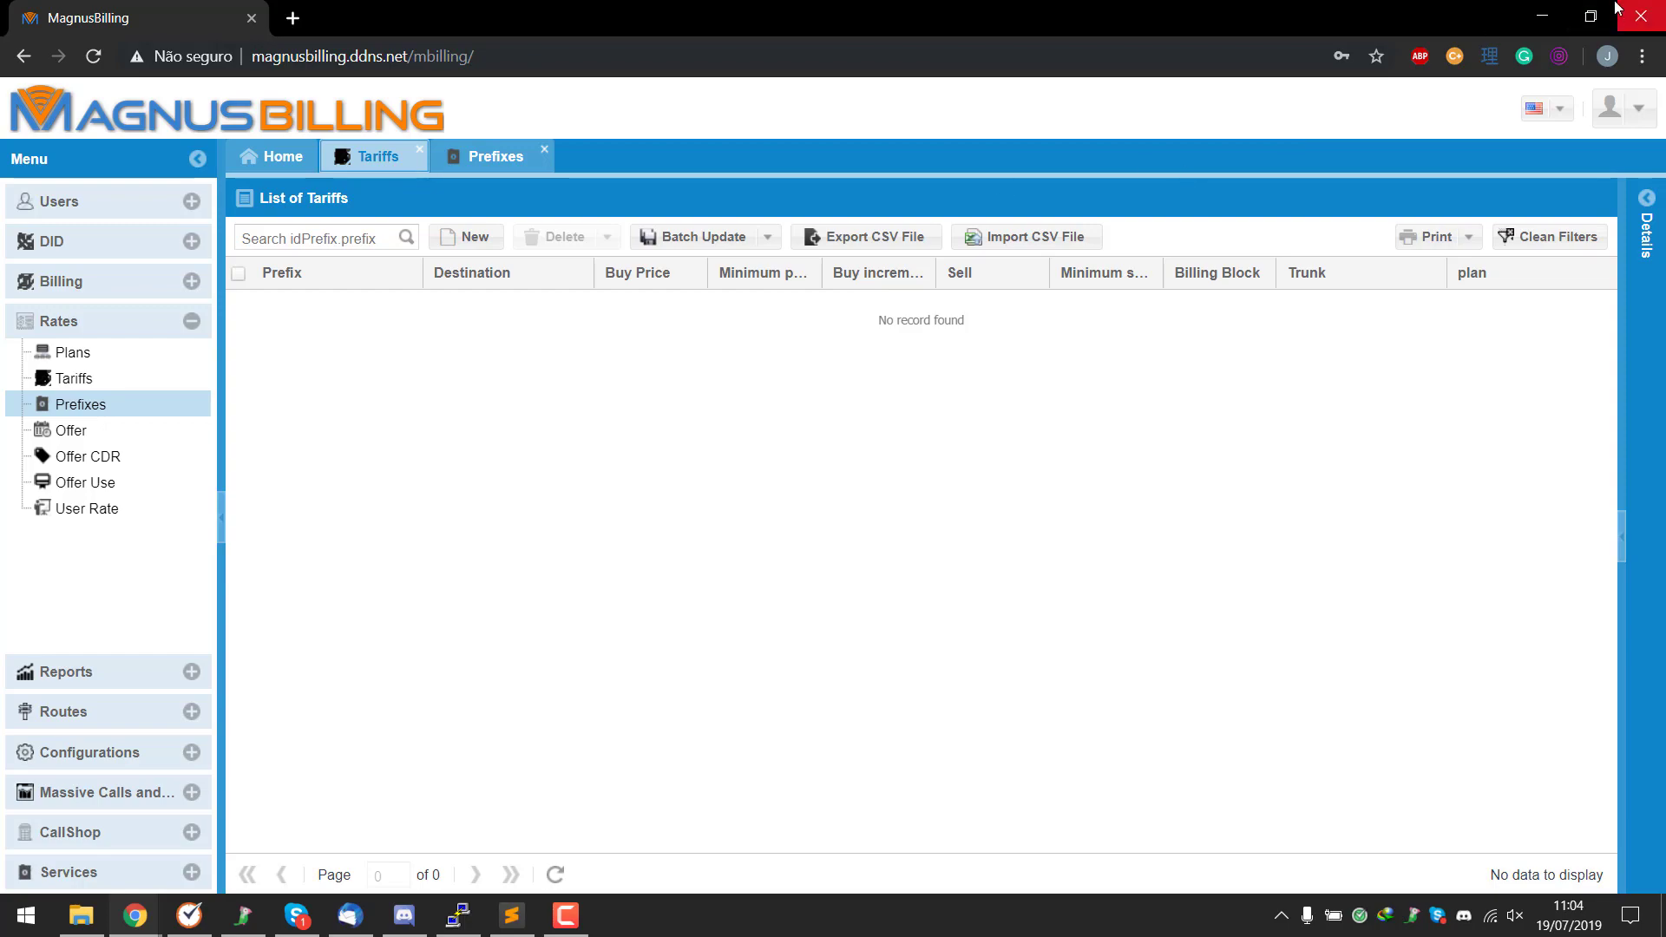
# Open tariffs.csv from the desktop in Sublime Text.
pyautogui.click(1553, 12)
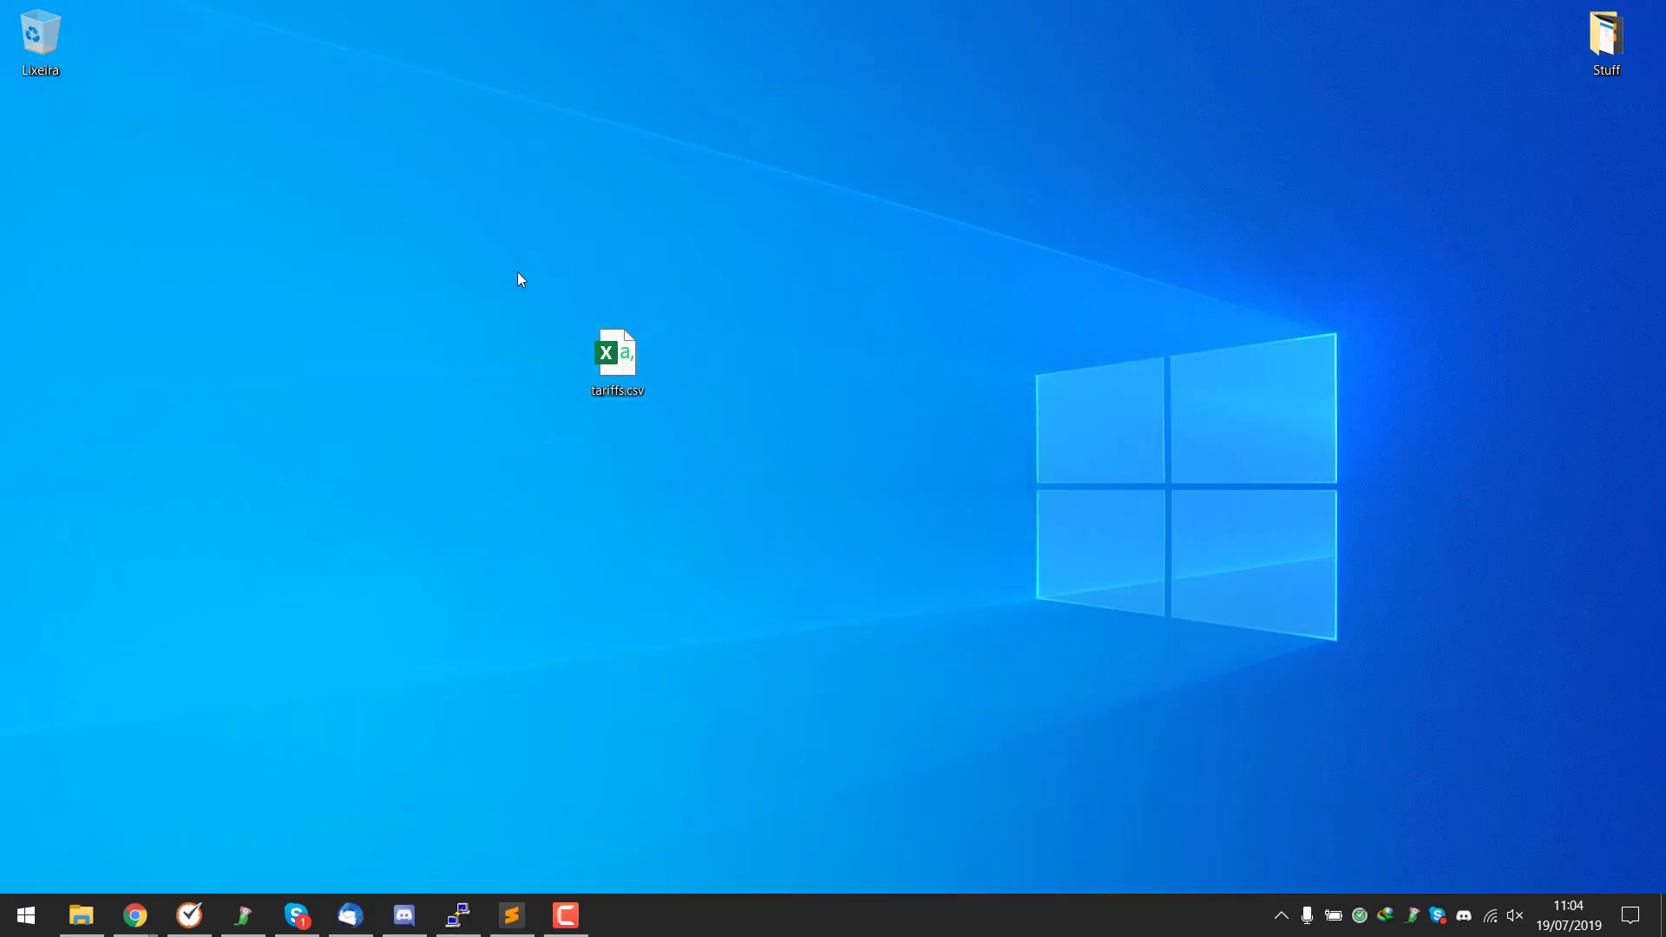
pyautogui.moveTo(508, 281); pyautogui.dragTo(807, 482)
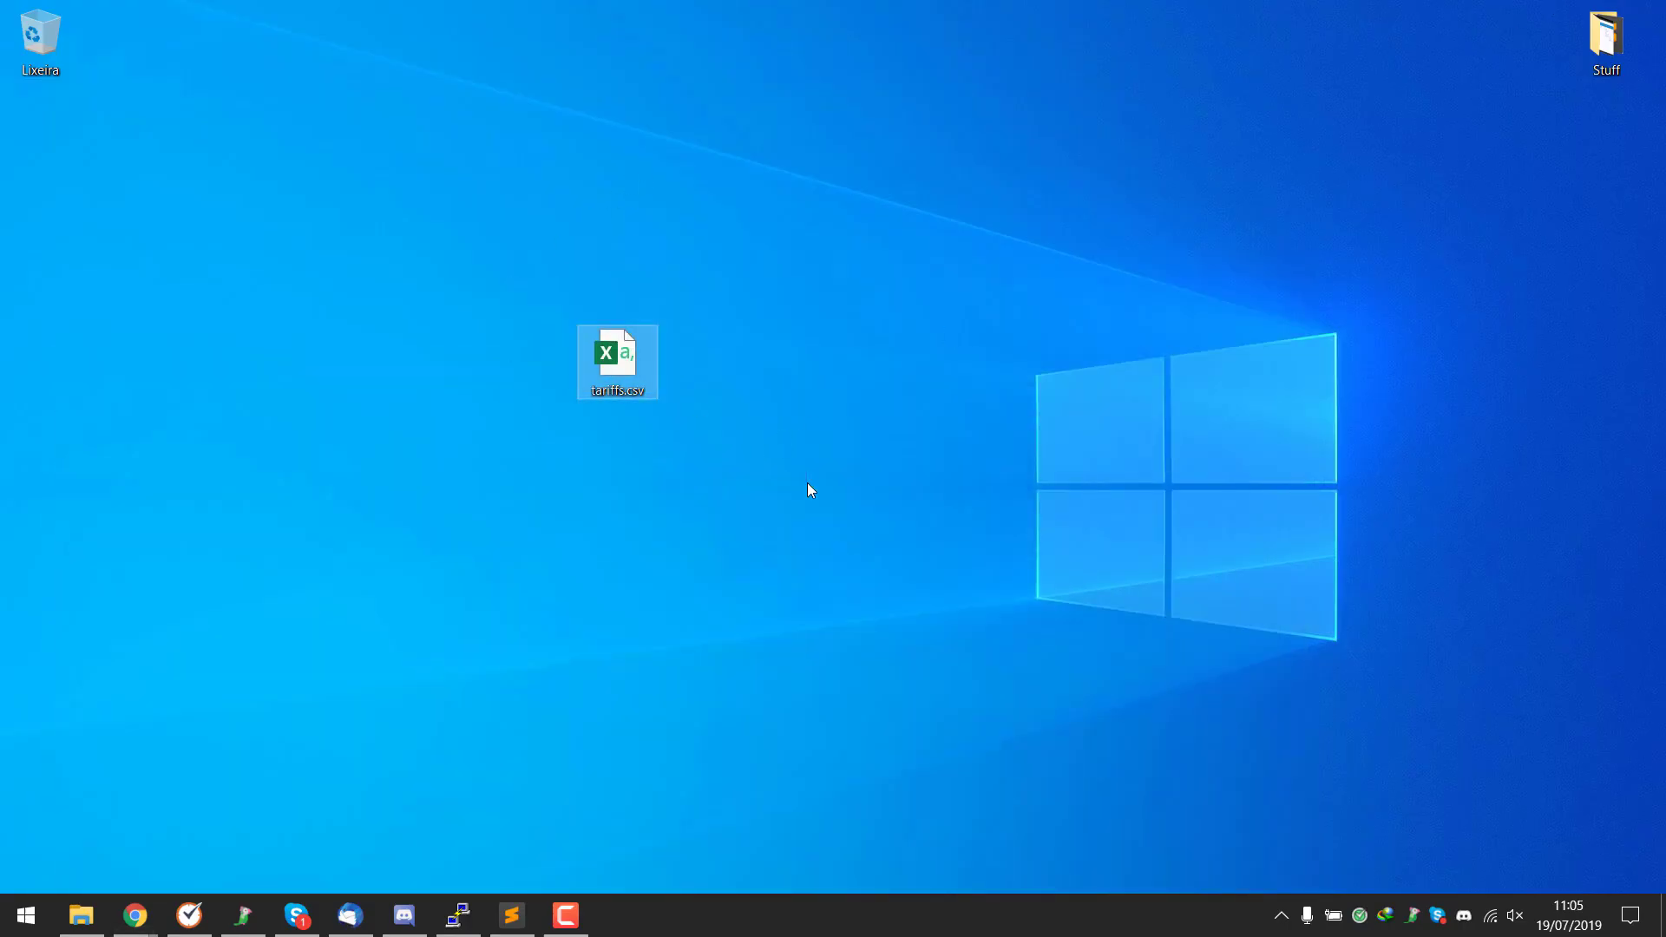
pyautogui.rightClick(589, 327)
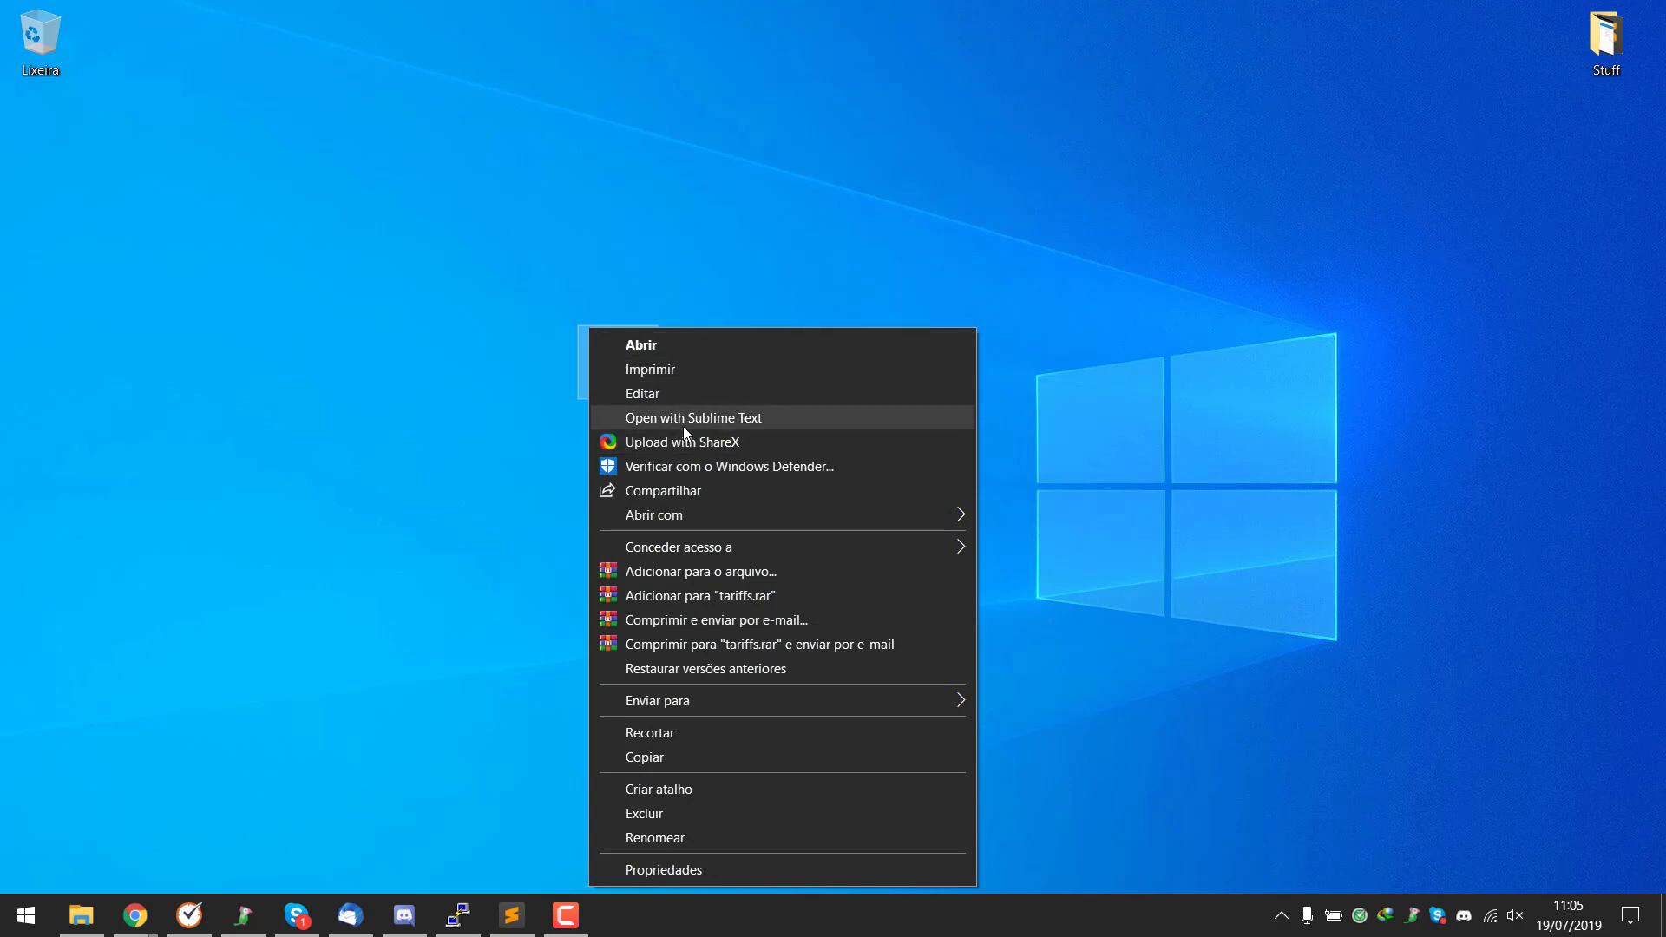
pyautogui.click(683, 423)
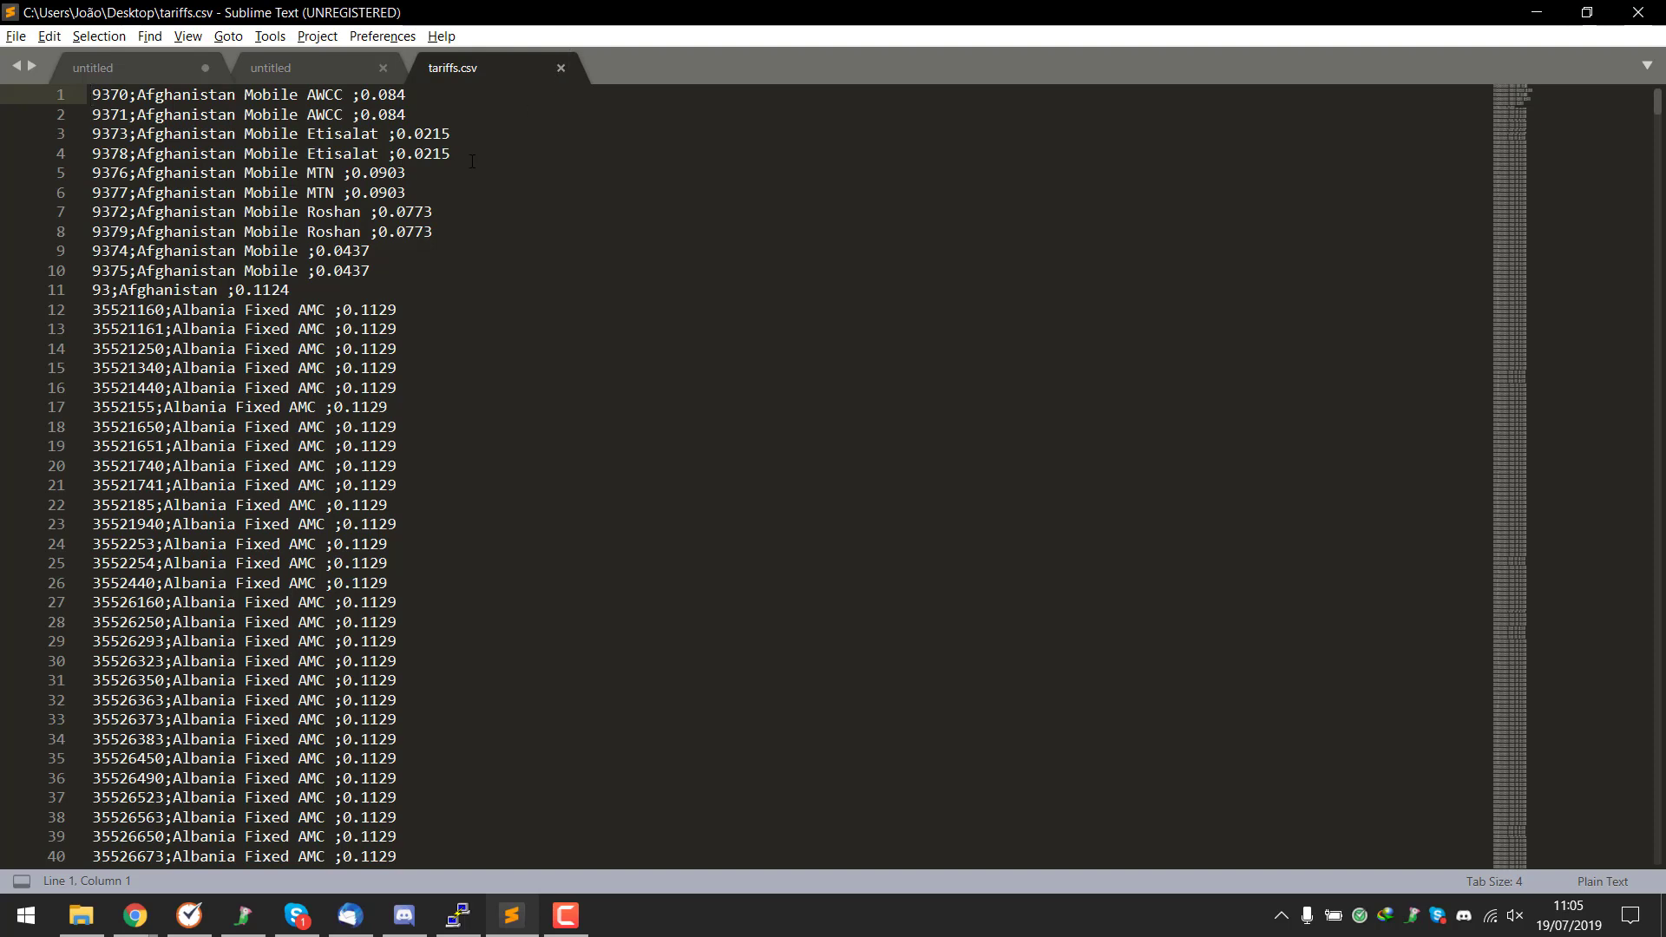
# Inspect the price values in tariffs.csv, then close the tariffs.csv tab.
pyautogui.moveTo(406, 154); pyautogui.dragTo(534, 170)
pyautogui.click(534, 165)
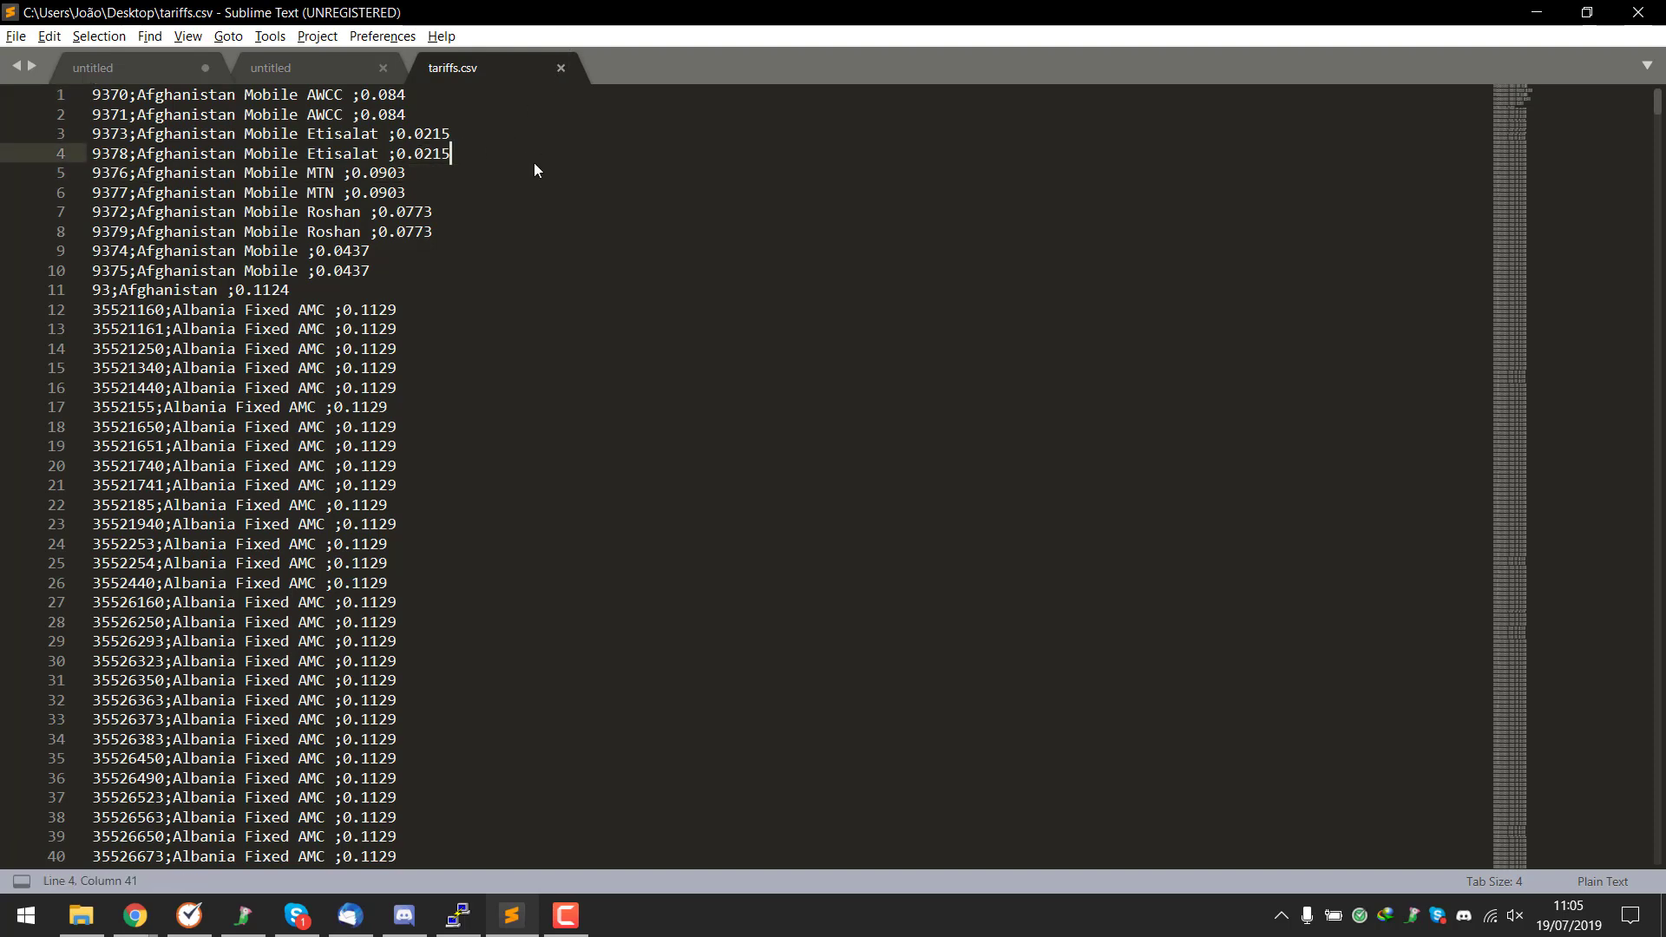
pyautogui.press('Left')
pyautogui.press('Left')
pyautogui.press('Left')
pyautogui.press('Left')
pyautogui.press('Left')
pyautogui.click(560, 68)
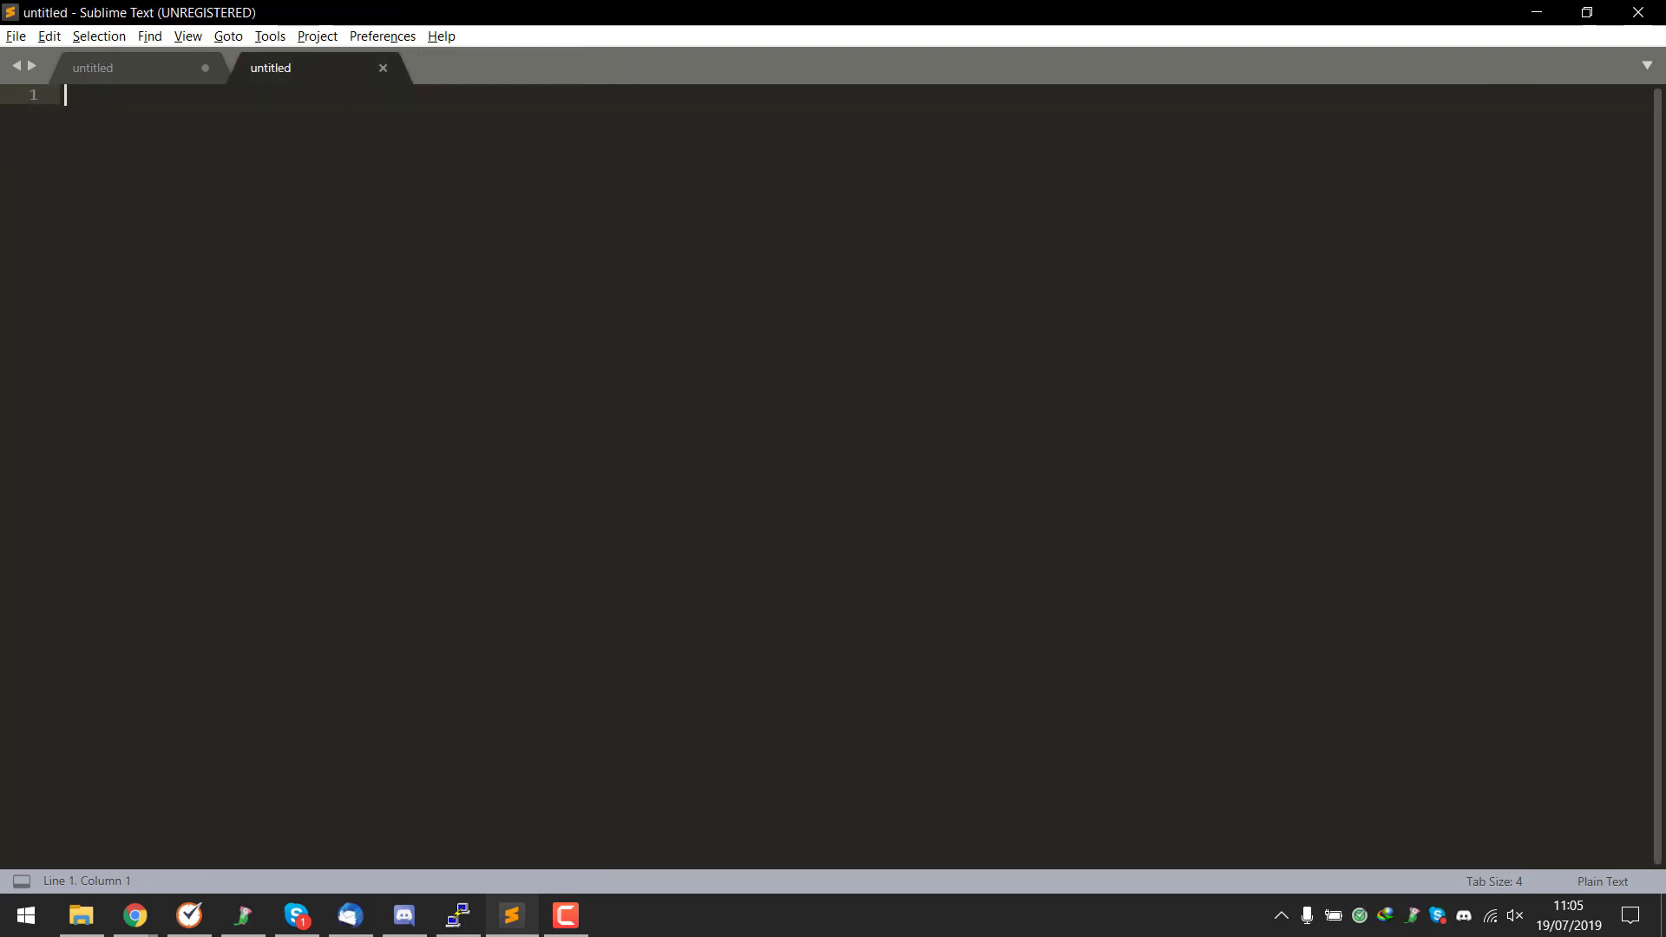
# Open tariffs.csv in Excel, dismiss the data-loss warning and widen column A for full prefixes.
pyautogui.click(1536, 12)
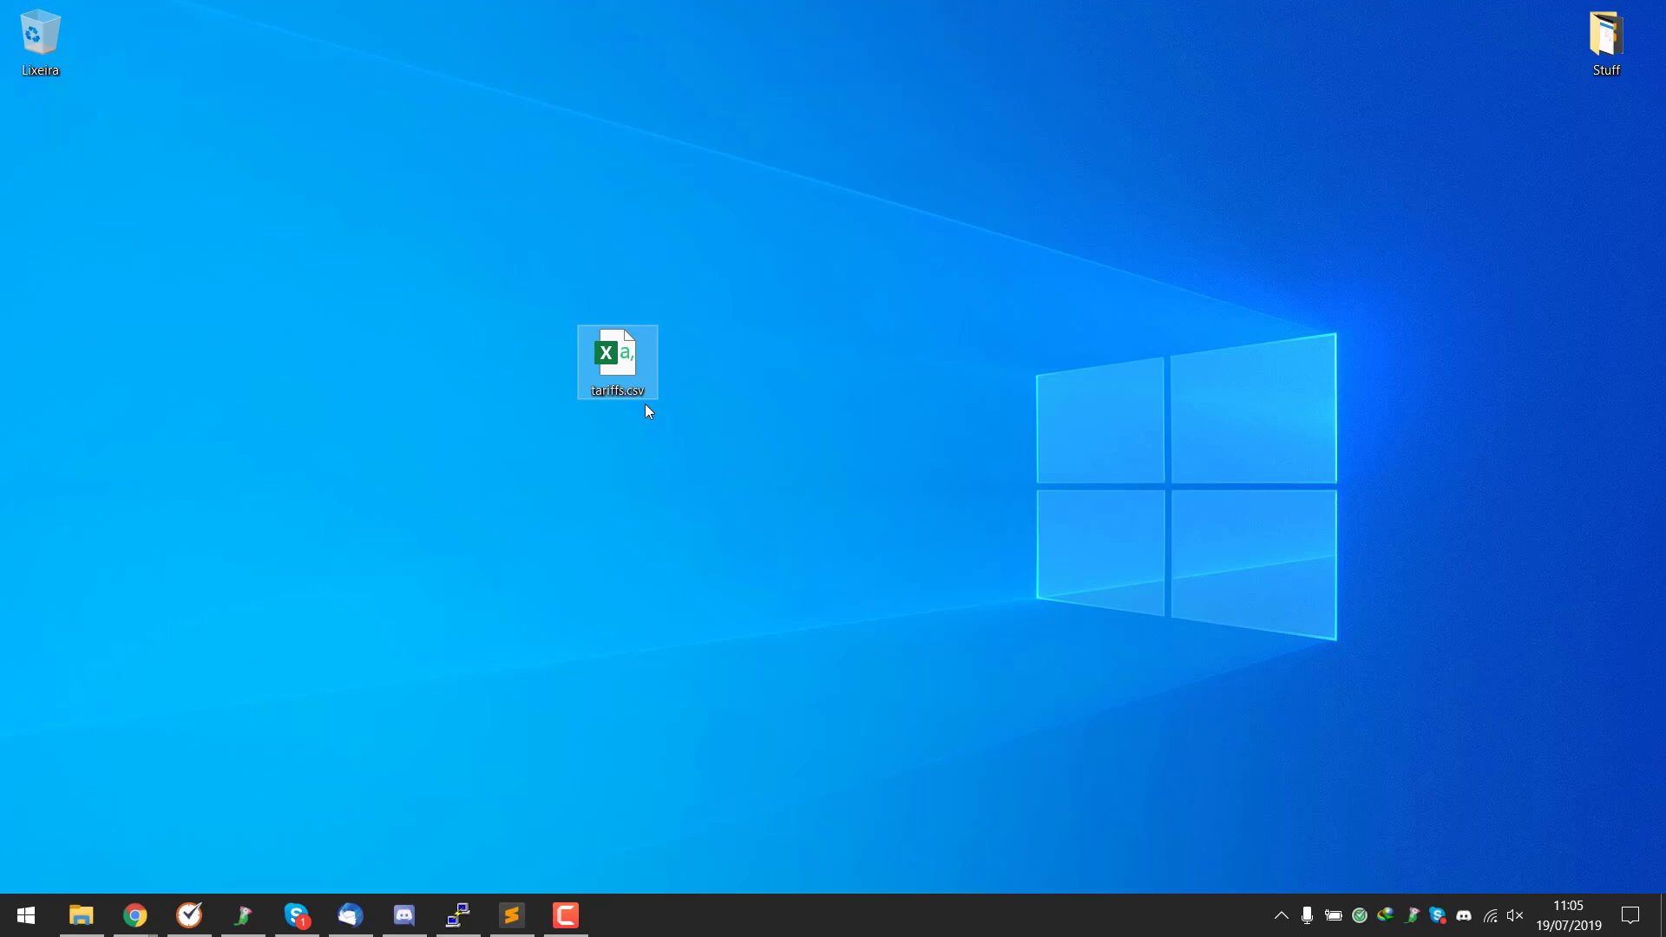
pyautogui.doubleClick(588, 349)
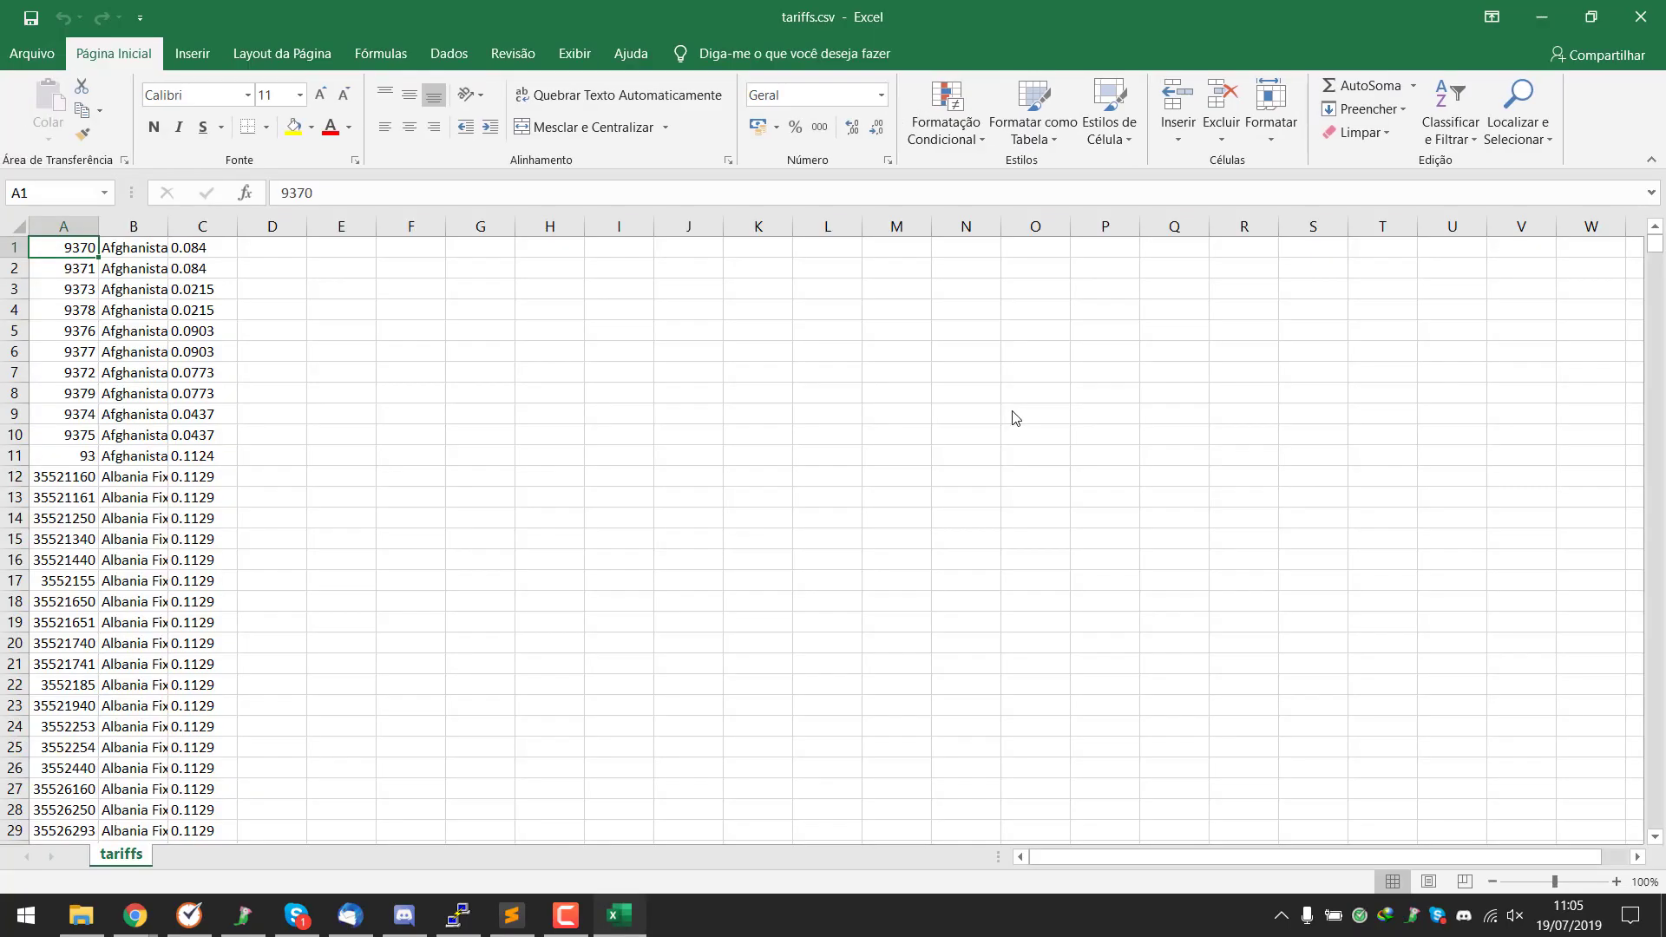
pyautogui.click(1650, 186)
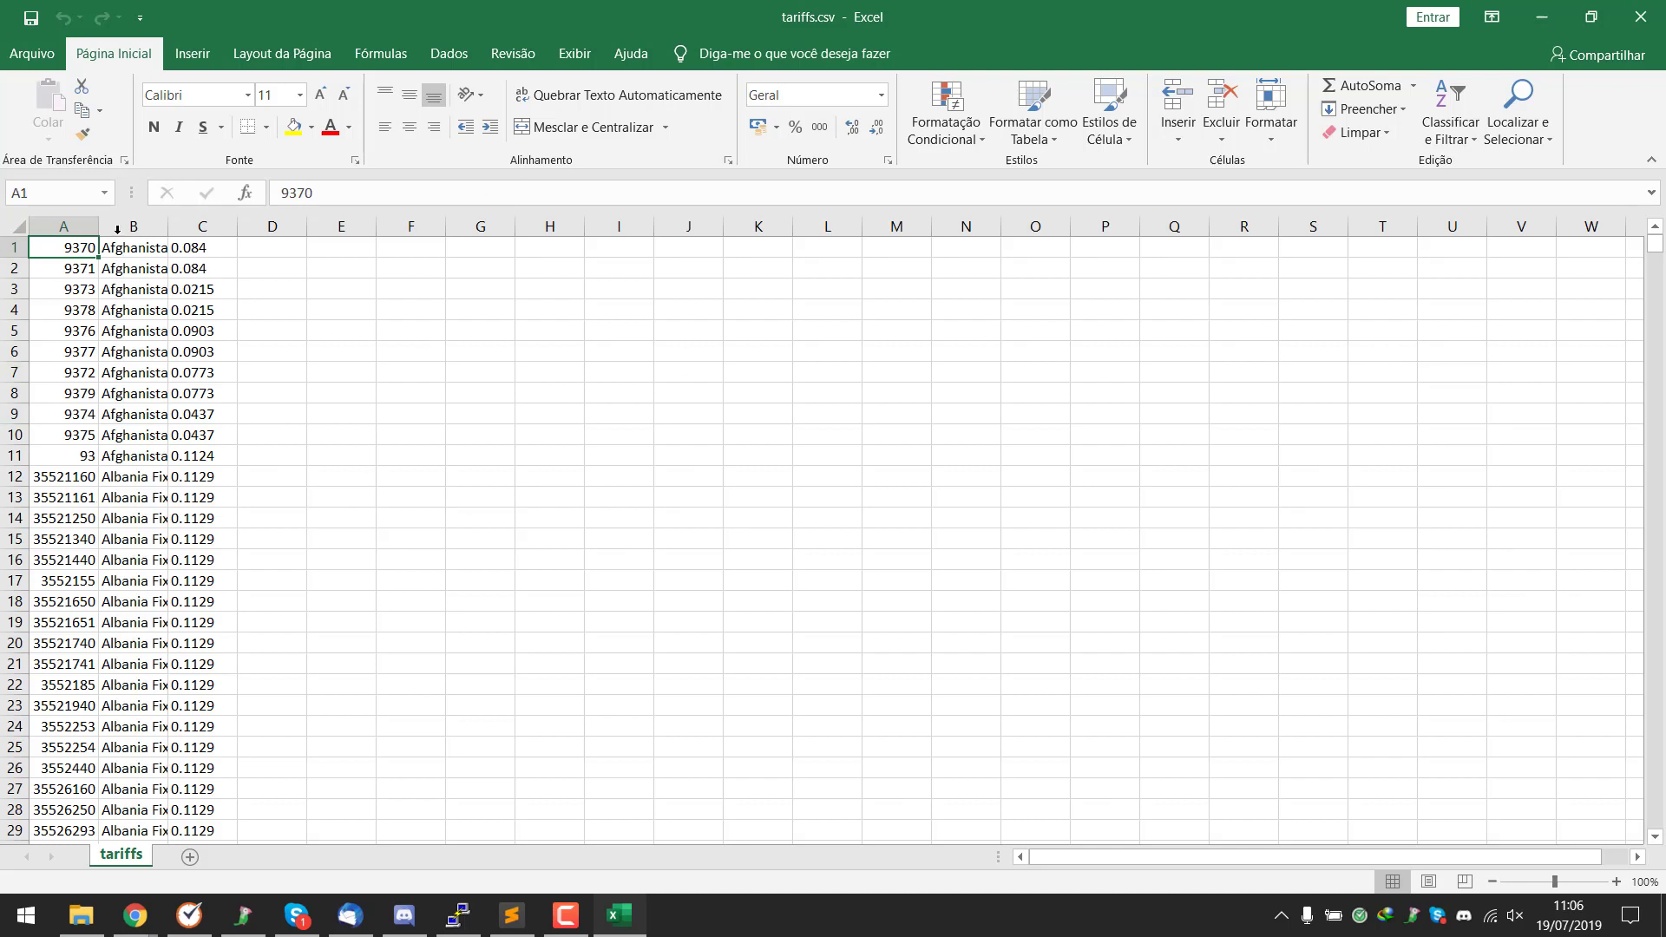
pyautogui.moveTo(101, 226); pyautogui.dragTo(894, 243)
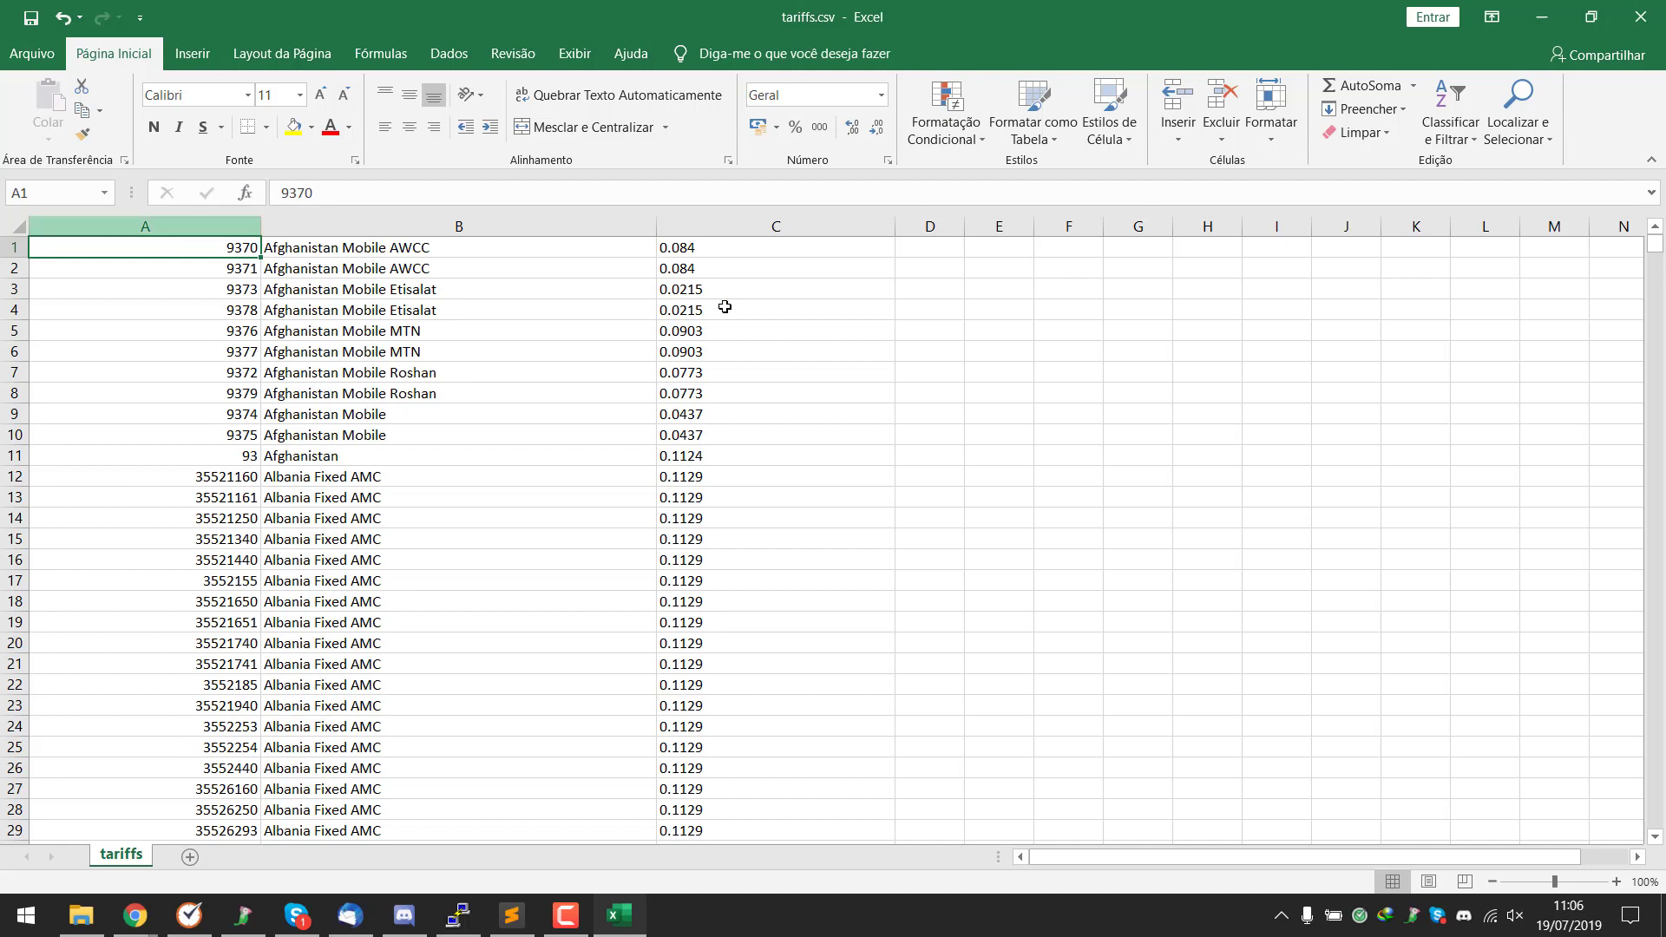
pyautogui.moveTo(1658, 251); pyautogui.dragTo(1659, 275)
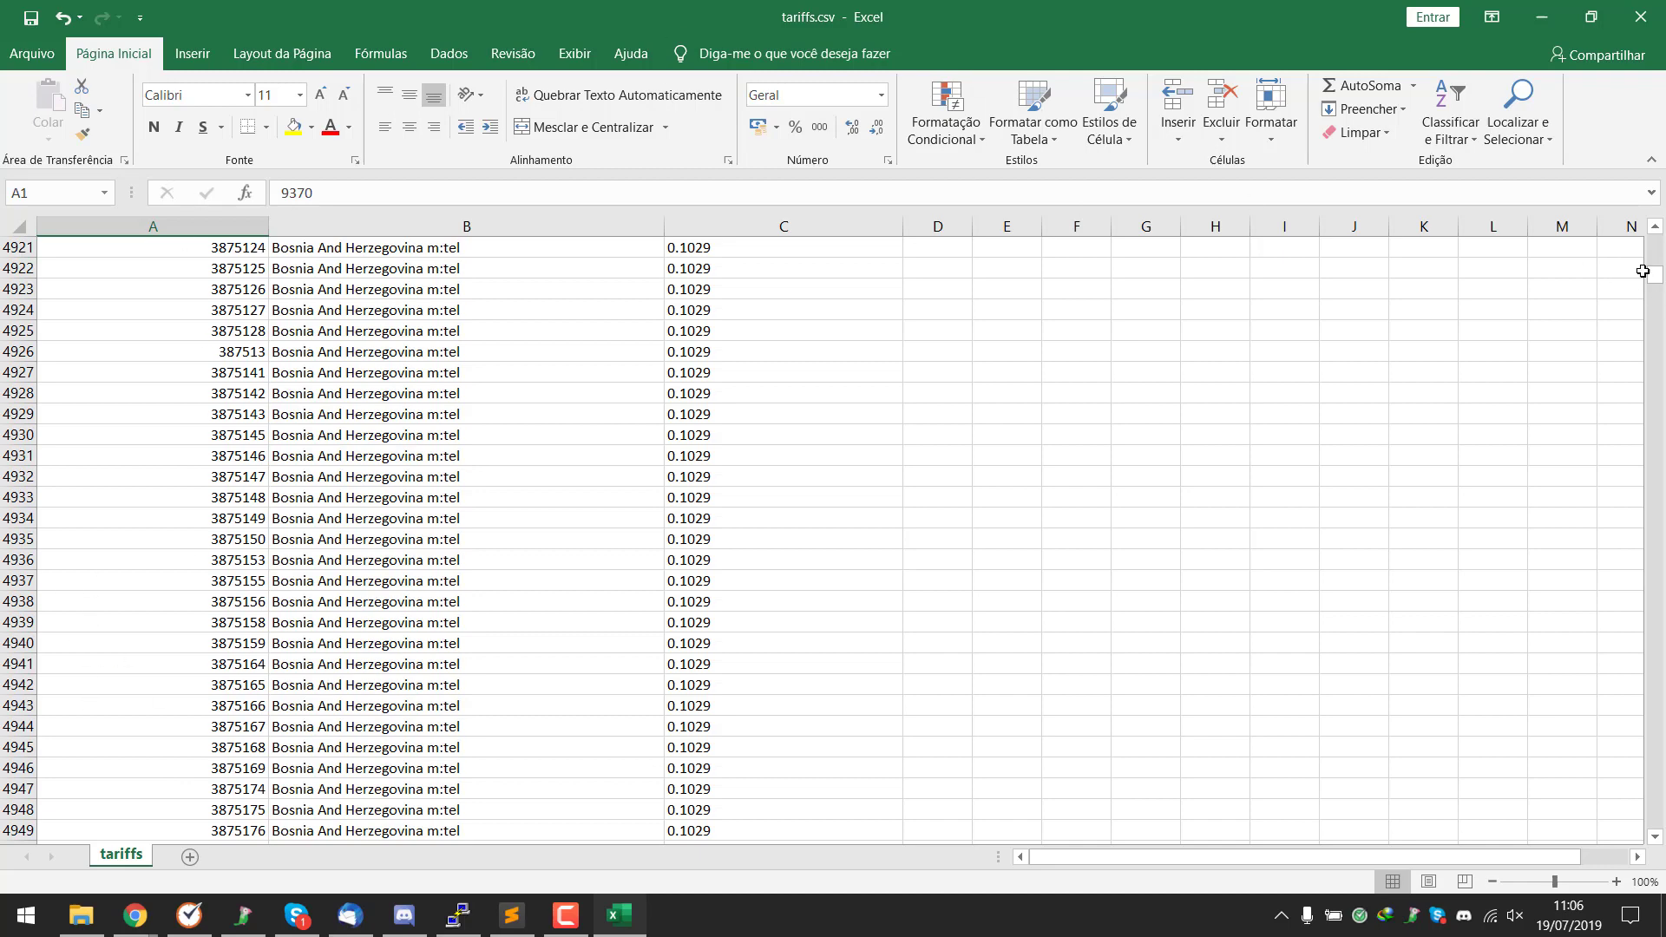
pyautogui.moveTo(1661, 276); pyautogui.dragTo(1658, 236)
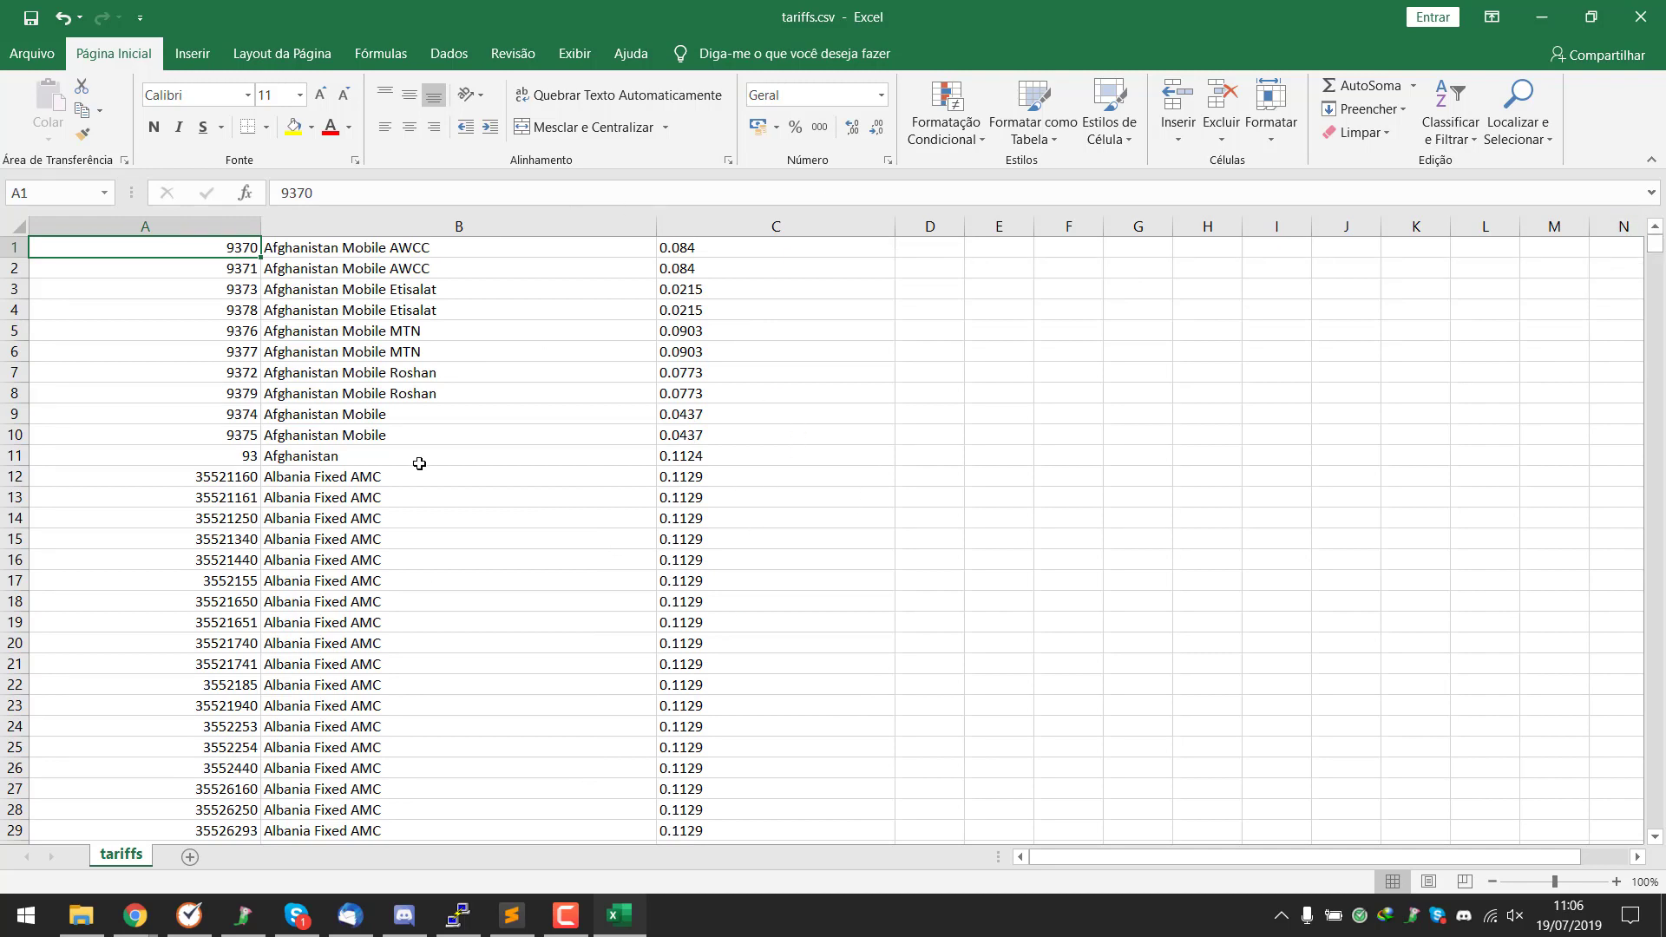
# Apply the custom number format 0 to column A through Format Cells.
pyautogui.click(171, 225)
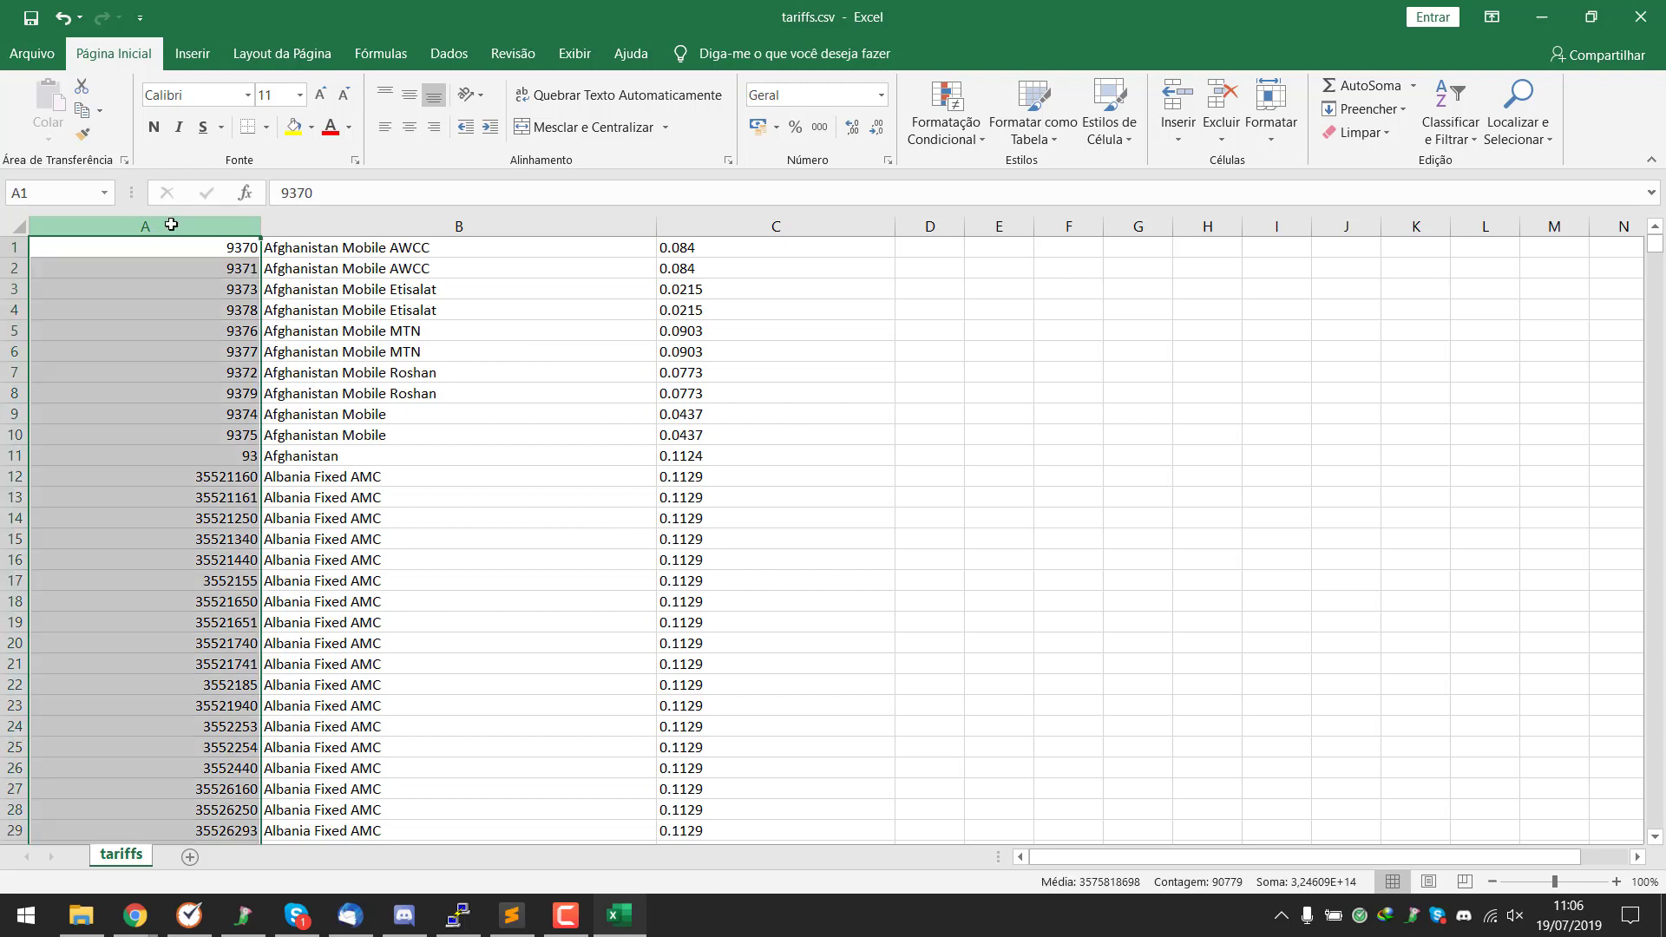
pyautogui.rightClick(171, 224)
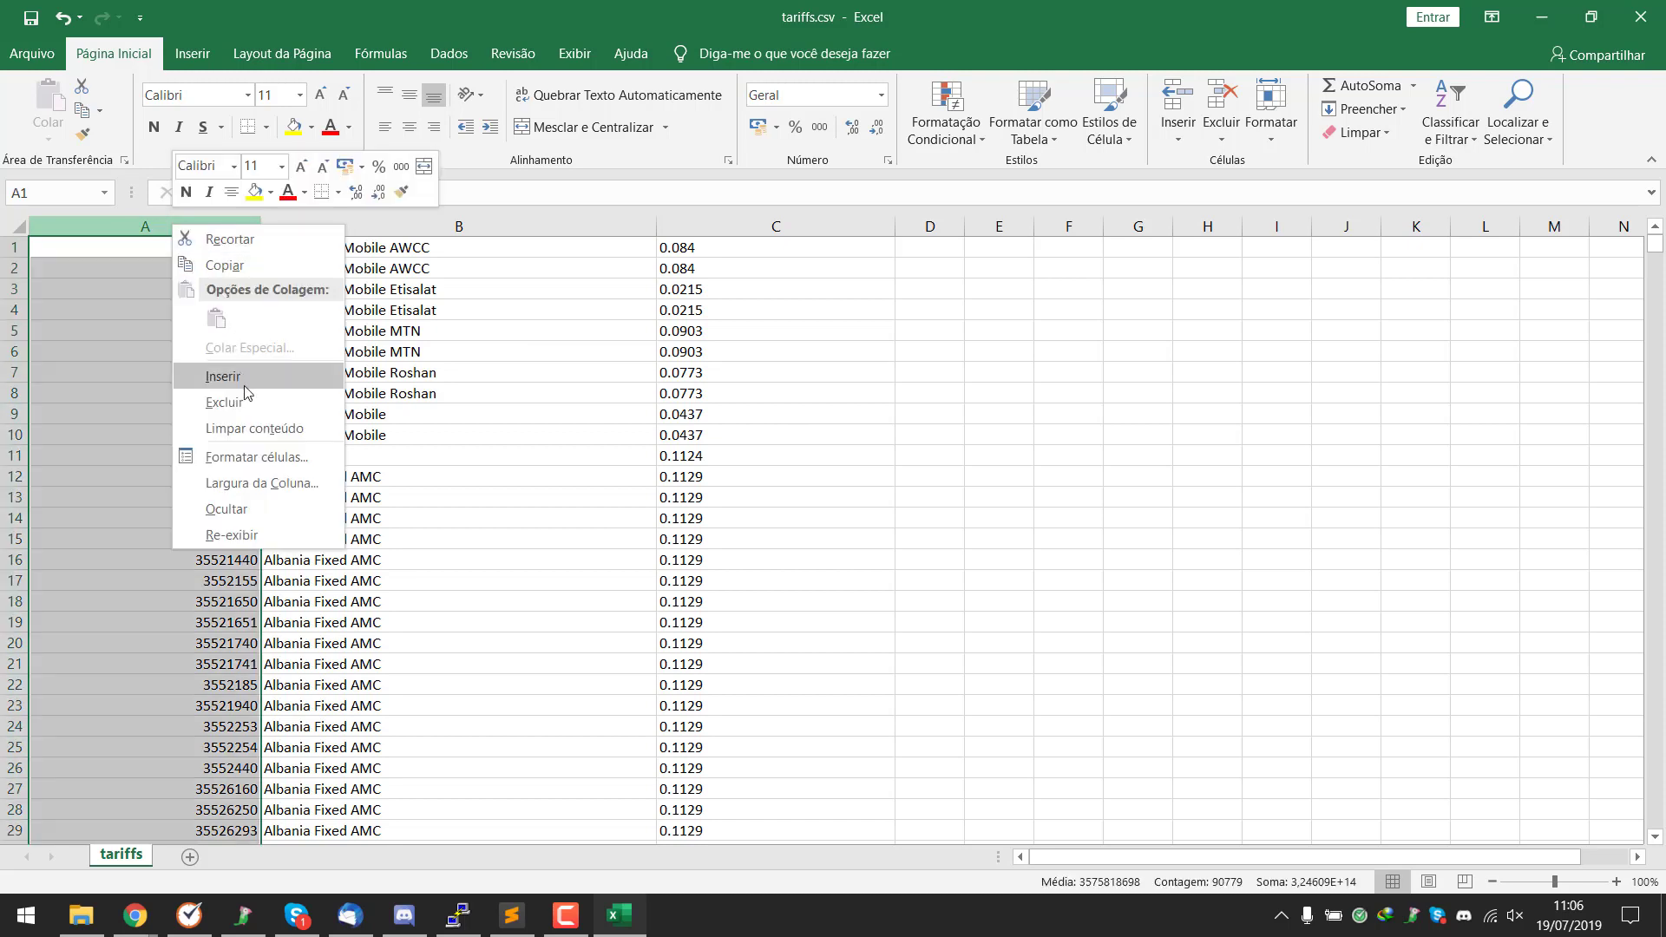
pyautogui.click(238, 460)
pyautogui.click(91, 442)
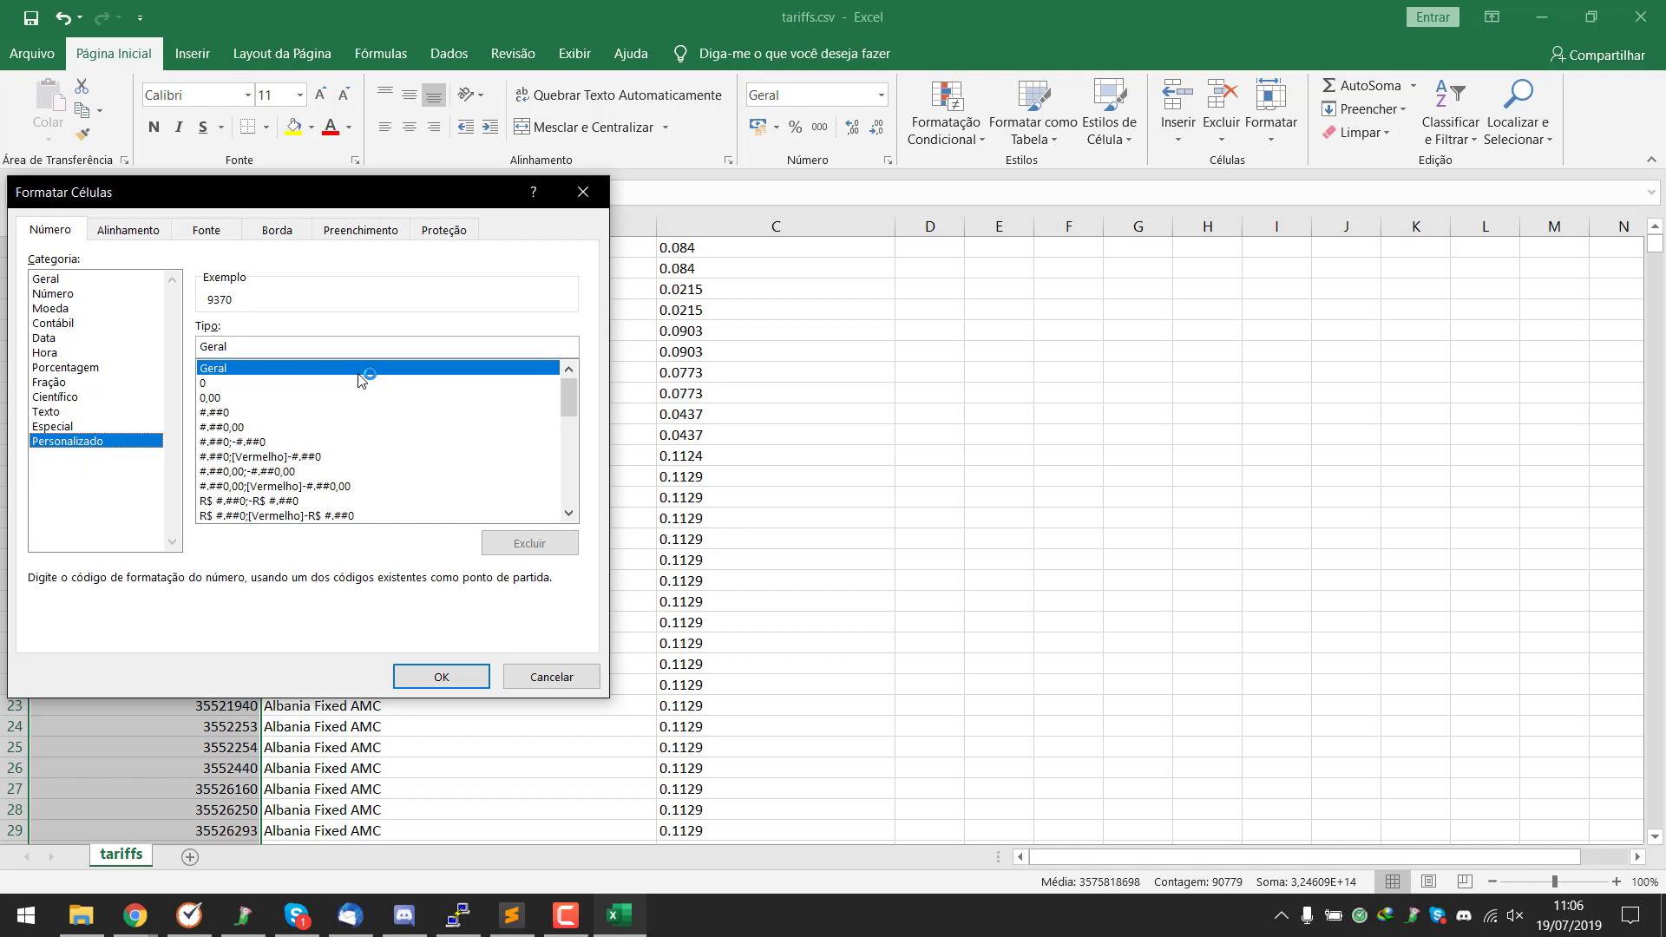
pyautogui.click(207, 384)
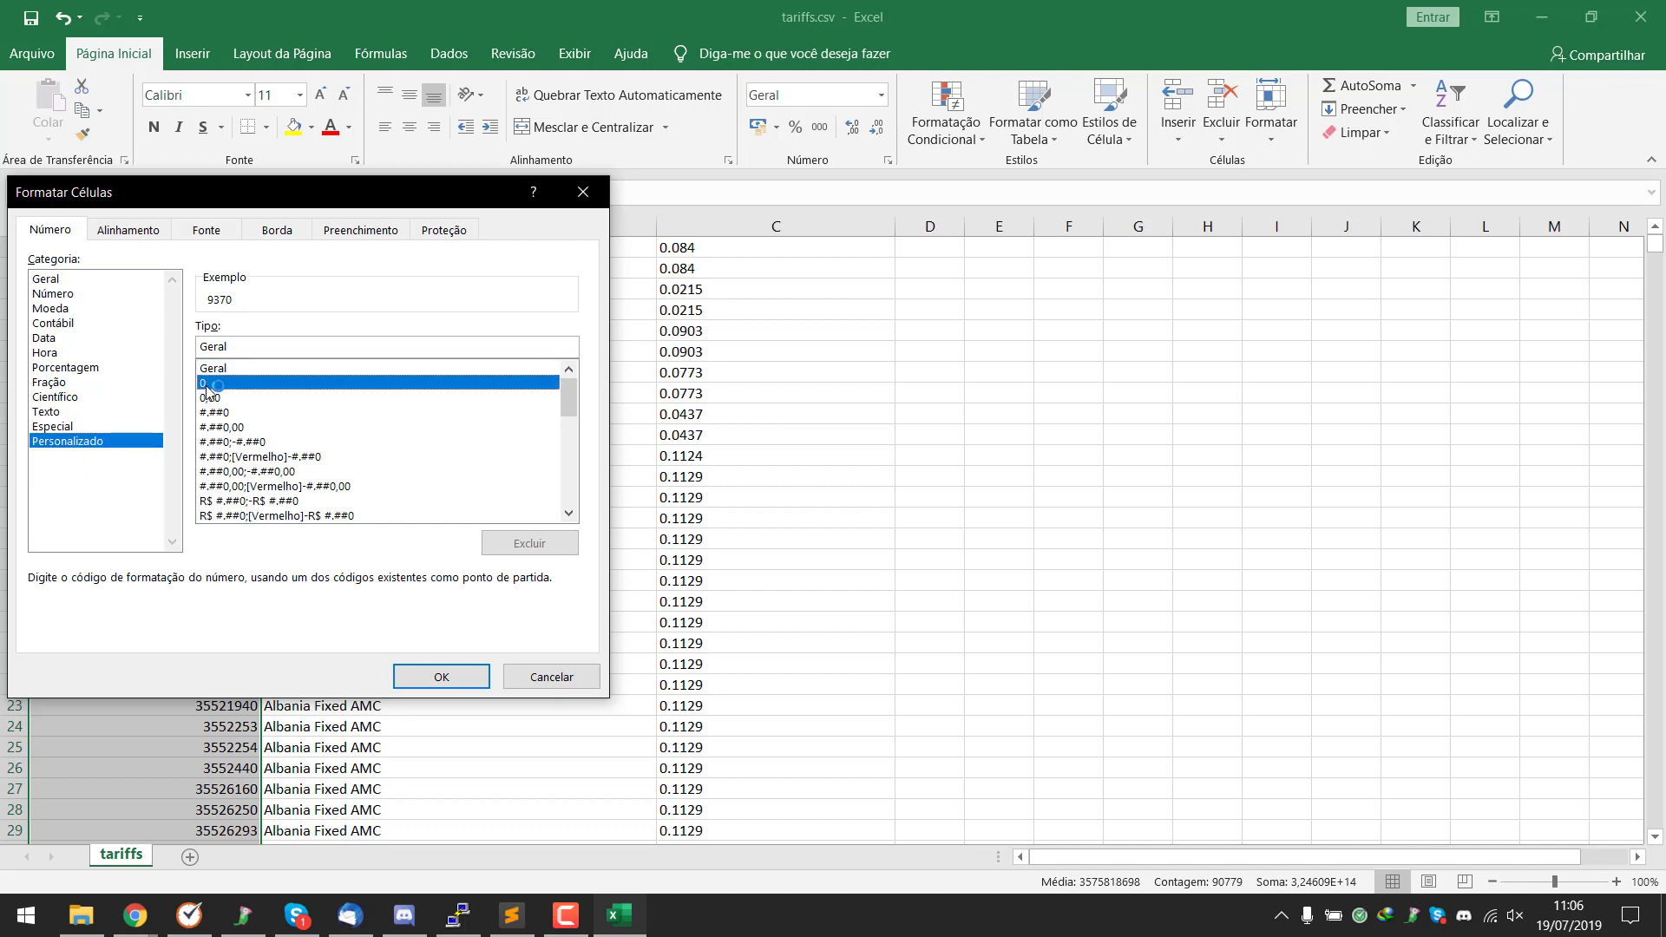
pyautogui.click(439, 676)
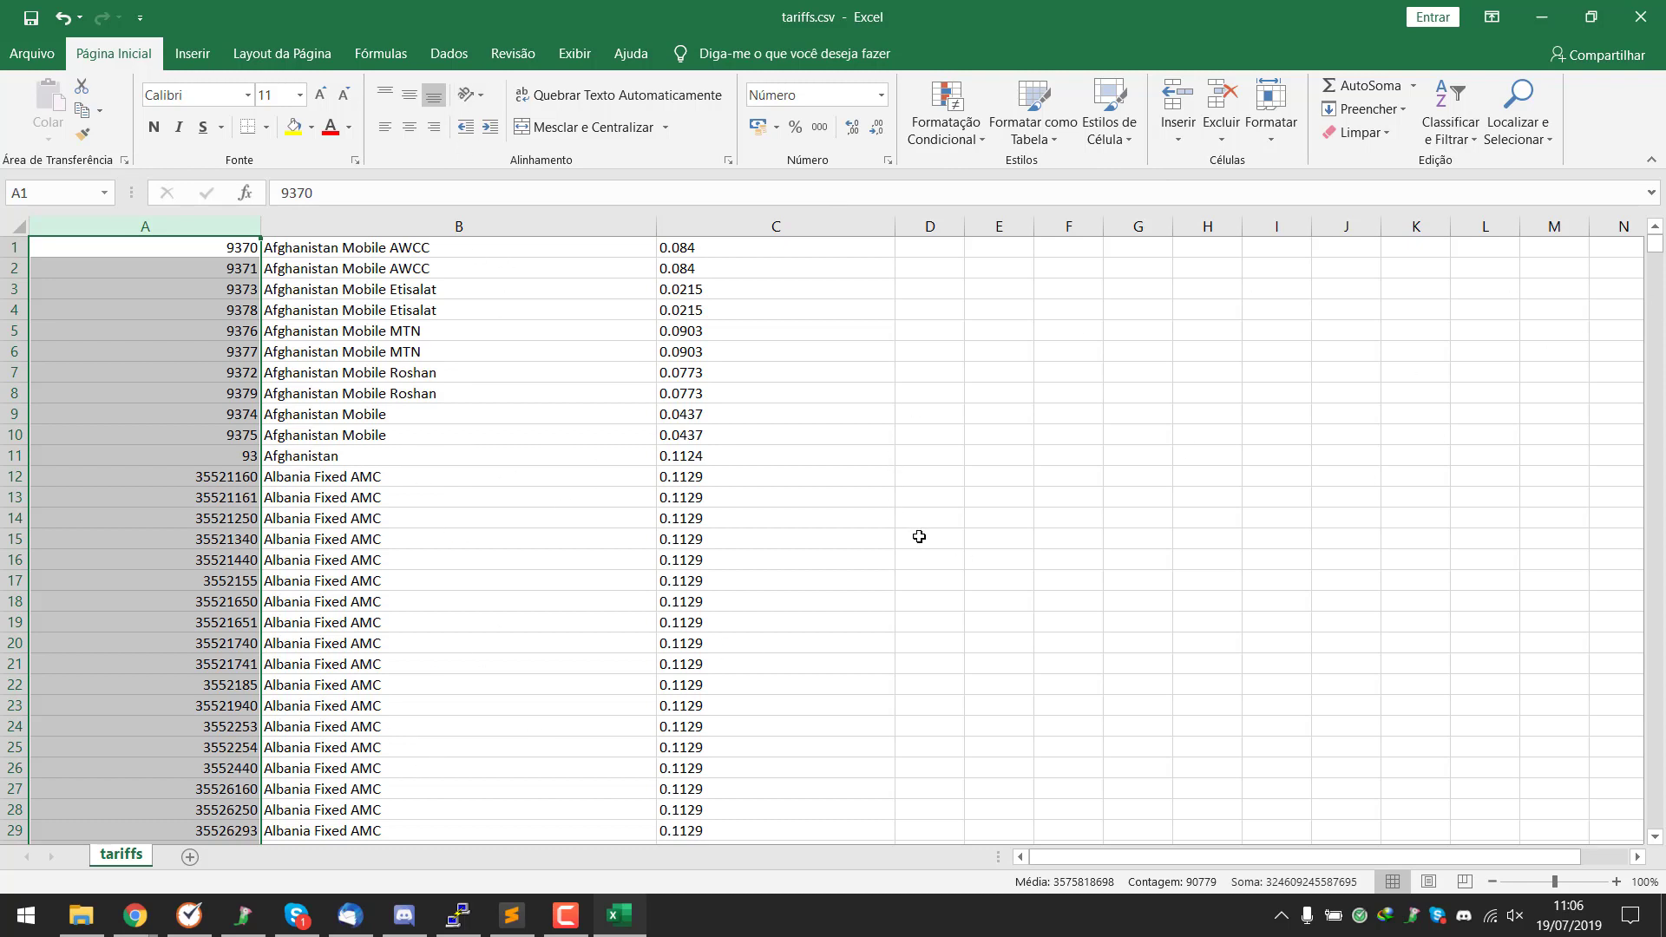
# Copy all rate values from column C into column D.
pyautogui.click(830, 223)
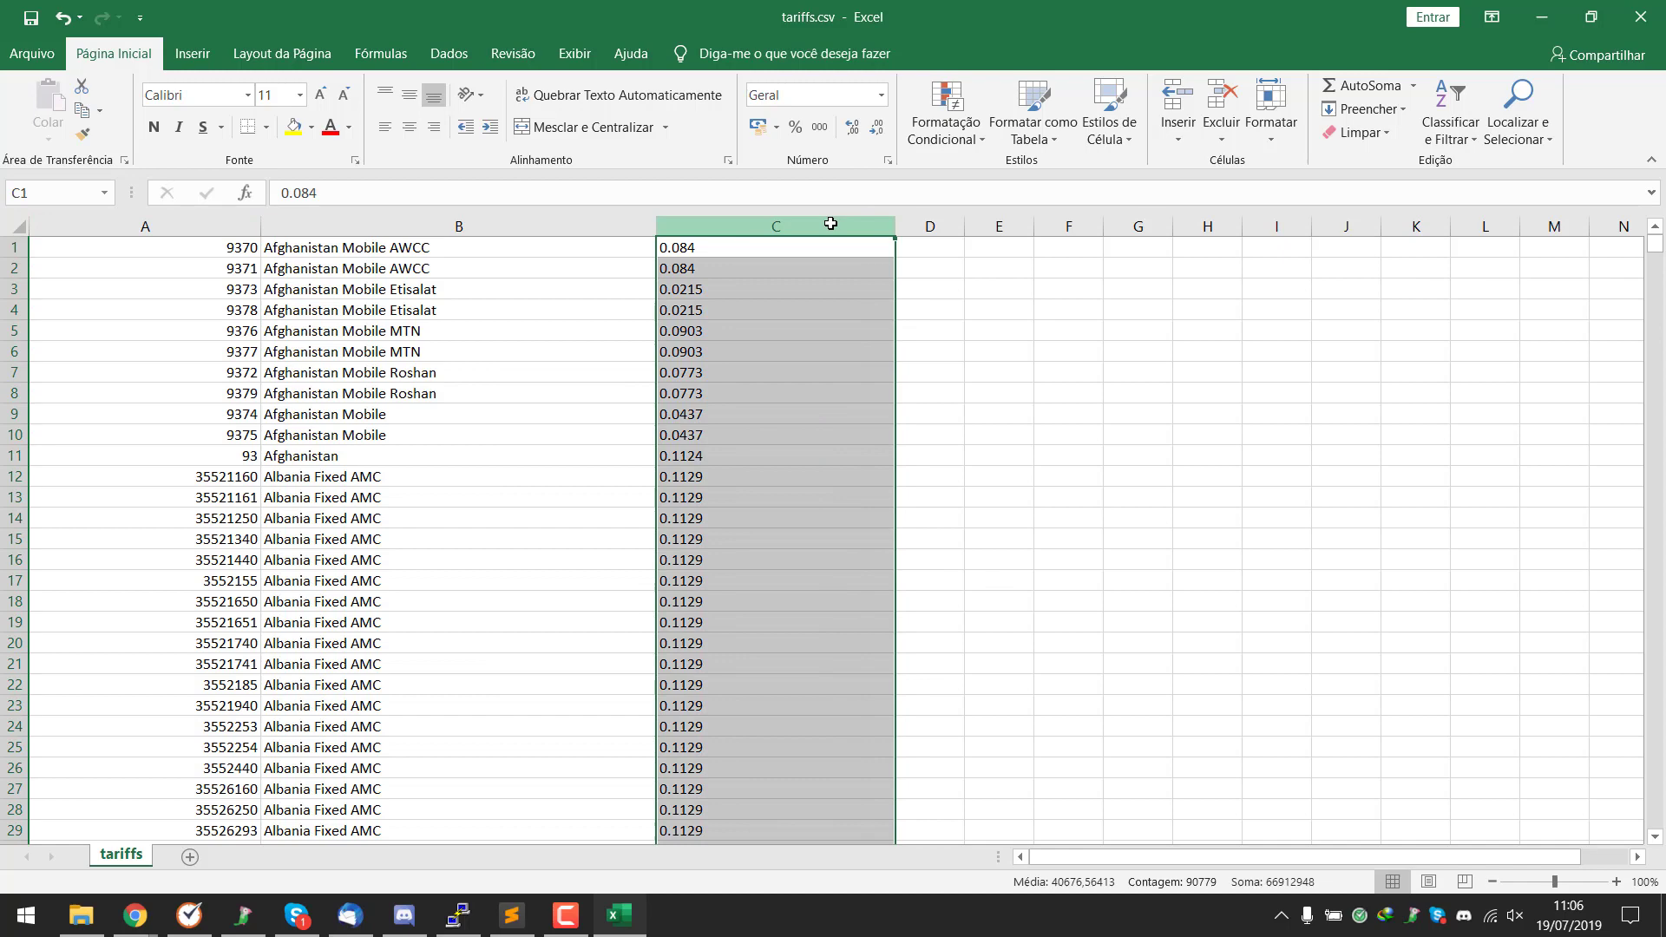
pyautogui.hotkey('ctrl', 'c')
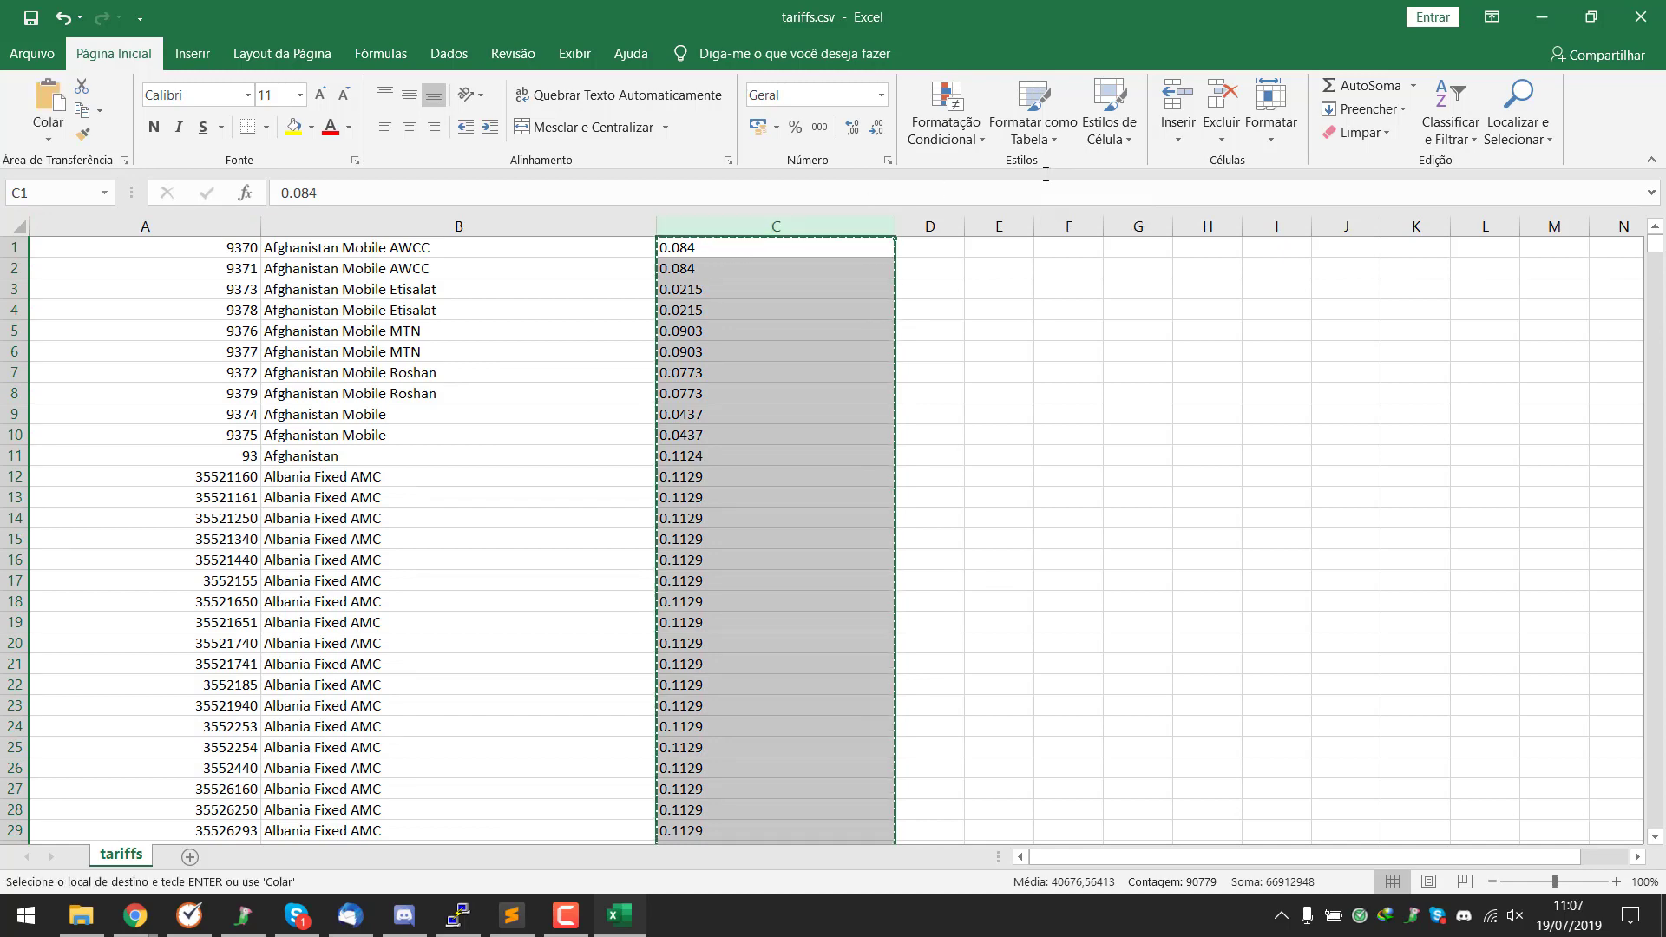
pyautogui.click(933, 223)
pyautogui.hotkey('ctrl', 'v')
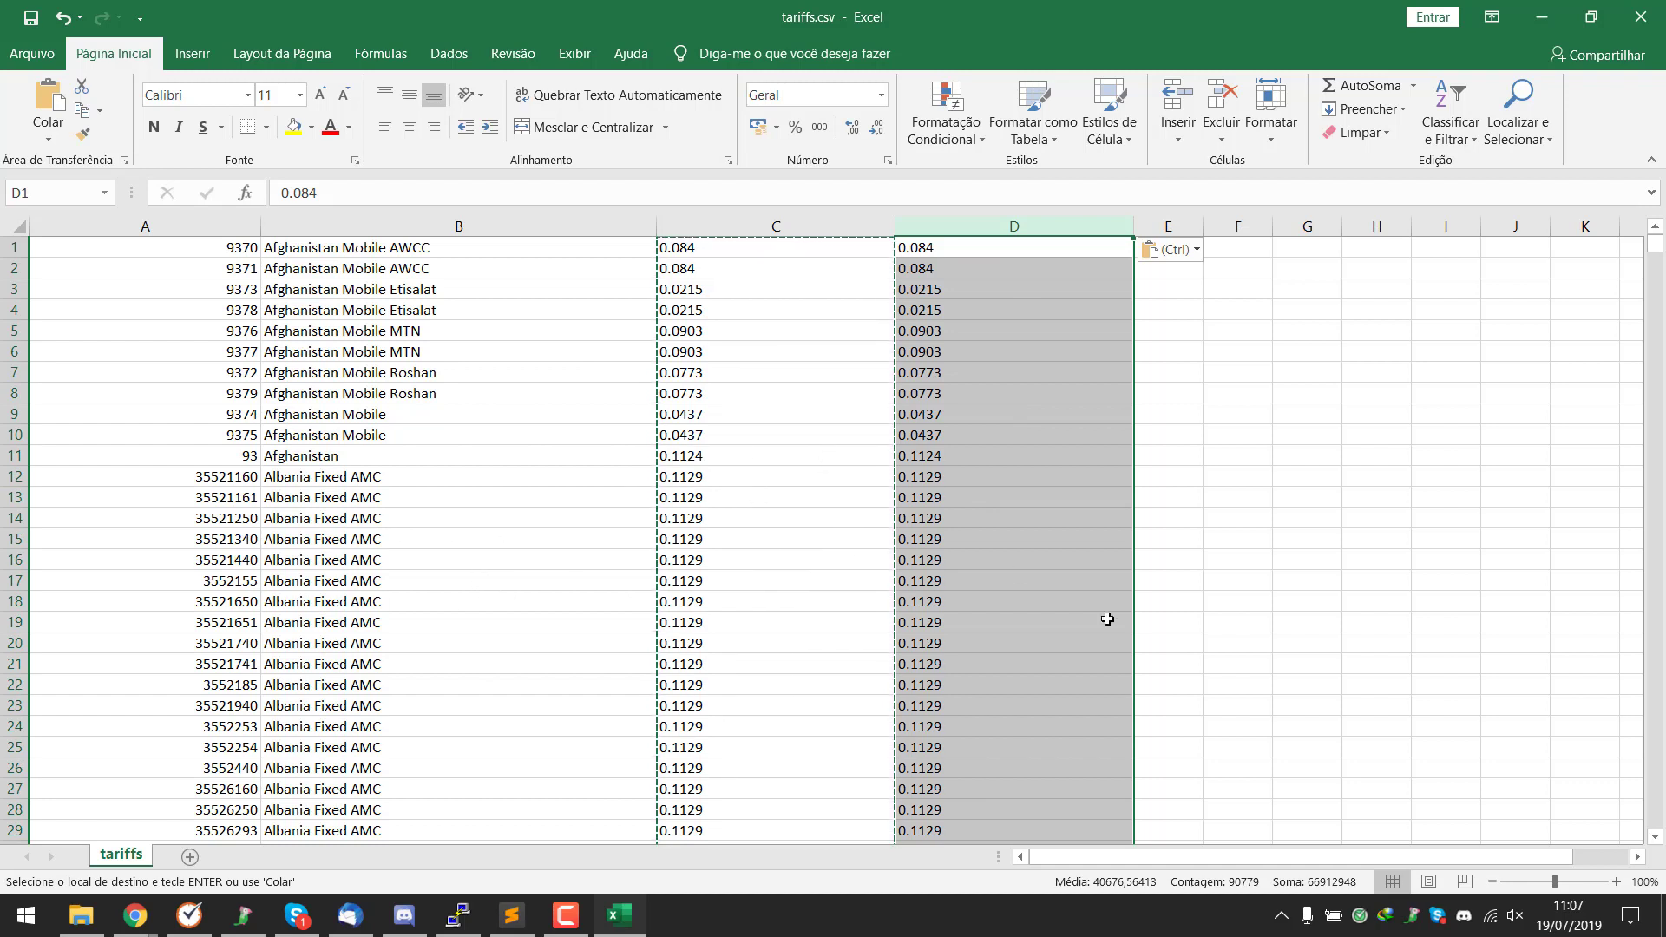
pyautogui.click(1179, 231)
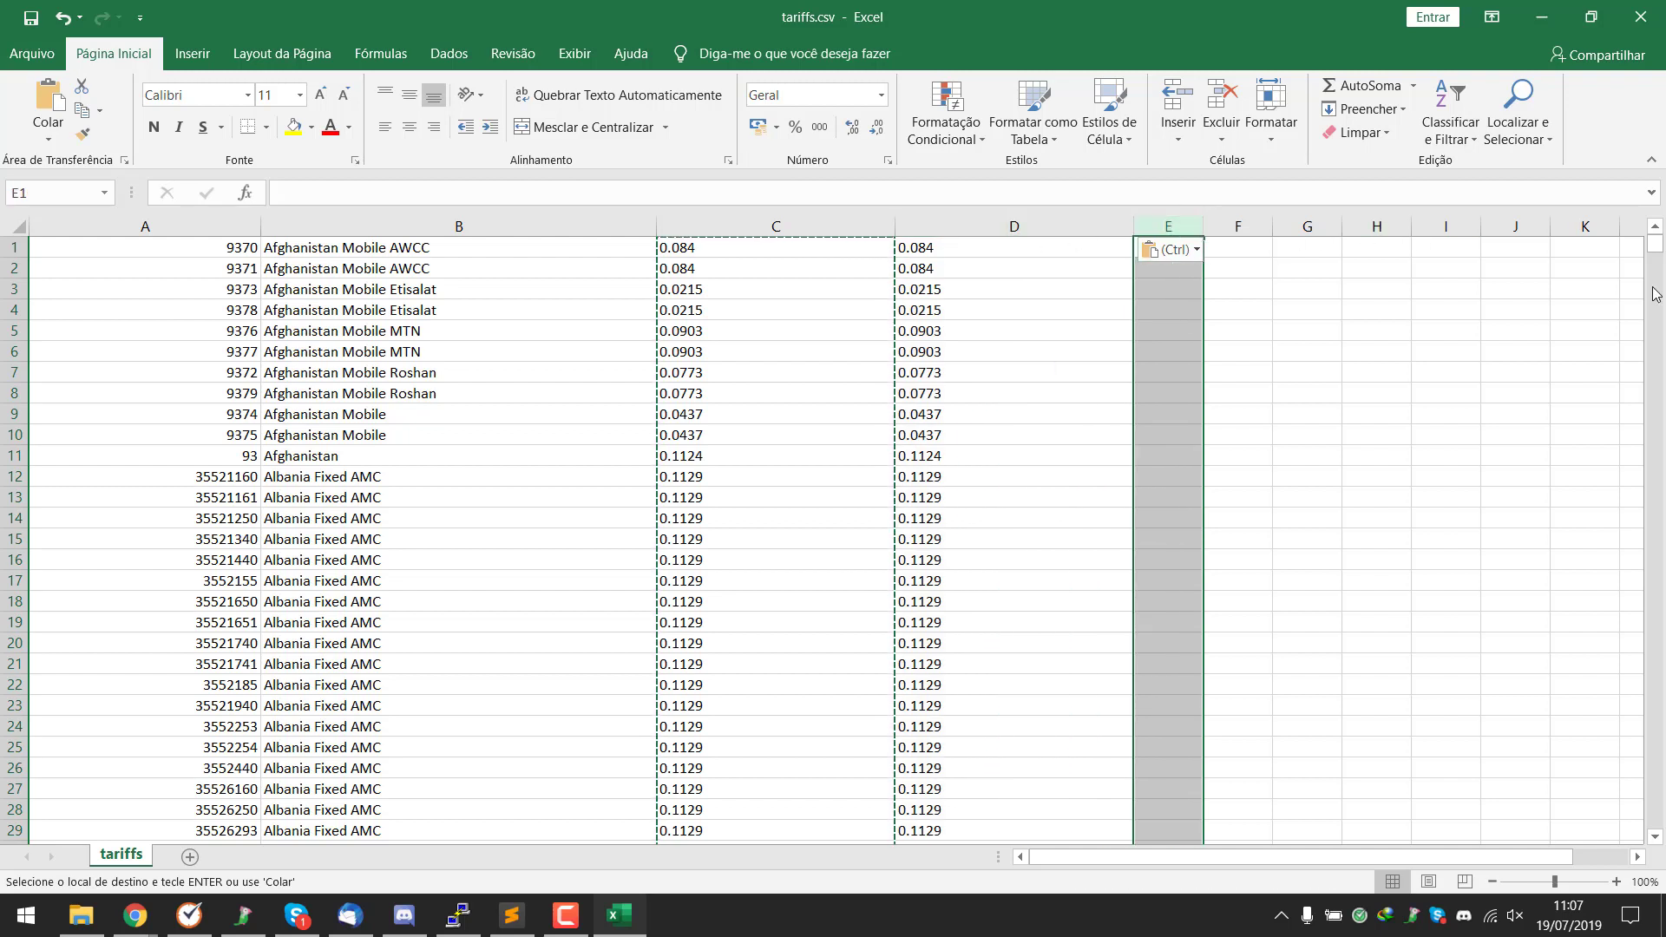
pyautogui.click(1079, 229)
pyautogui.click(1168, 226)
# Fill column E with 6 and column F with 3 down every row.
pyautogui.click(1359, 116)
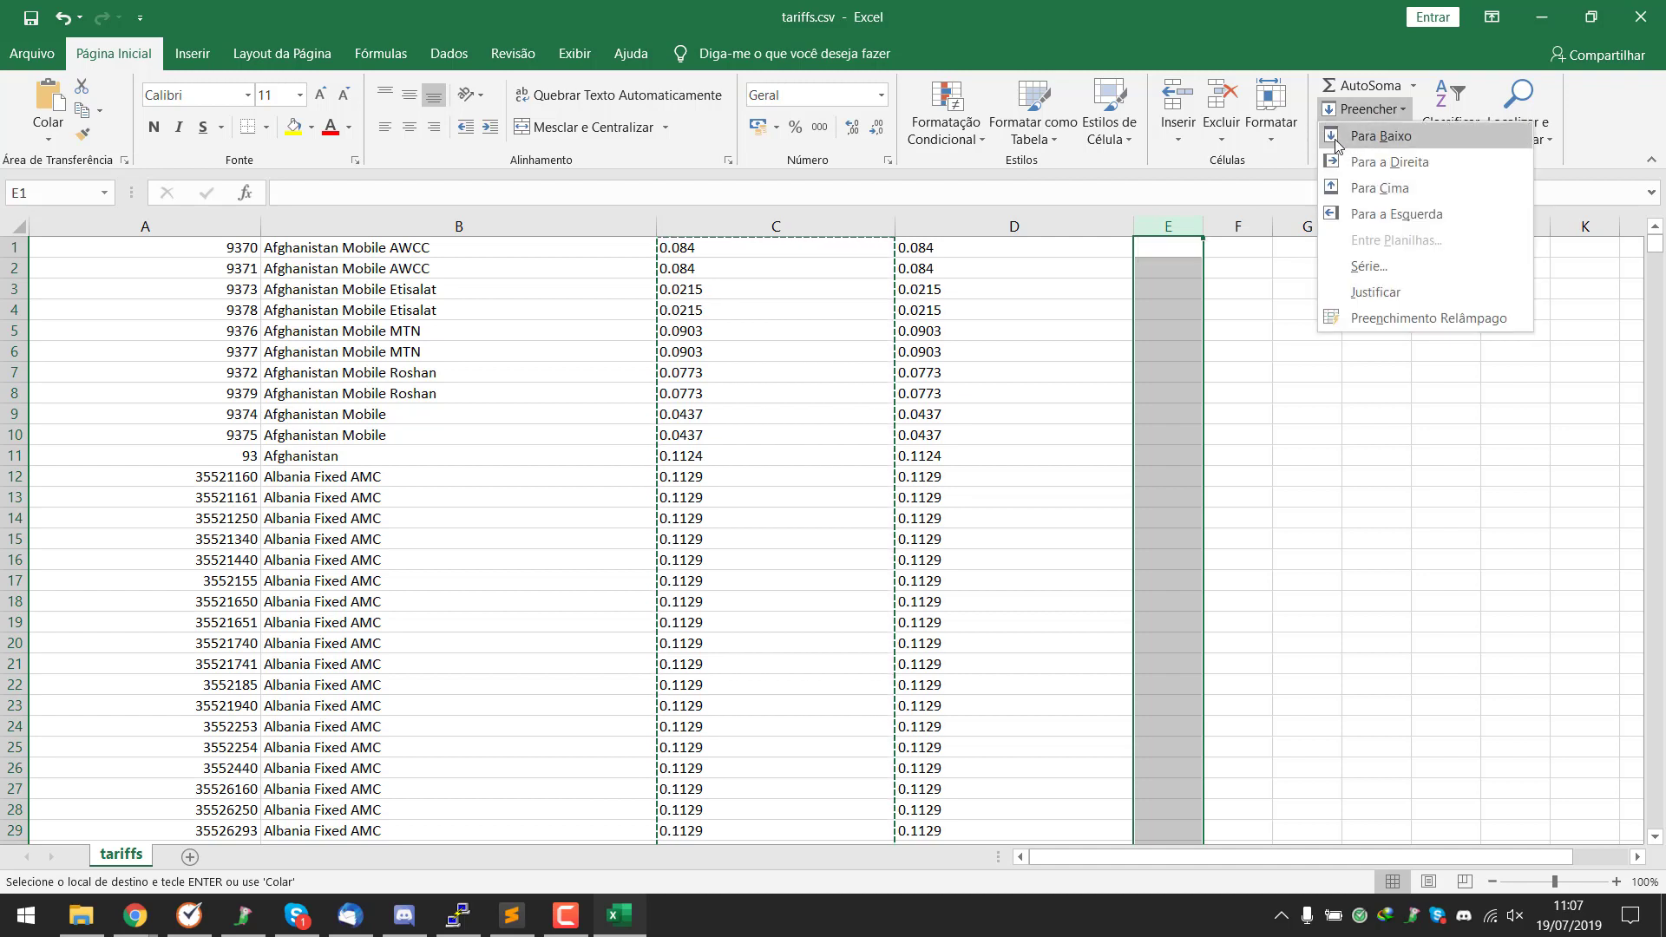
pyautogui.click(1380, 136)
pyautogui.moveTo(1157, 247); pyautogui.dragTo(1168, 310)
pyautogui.click(1157, 246)
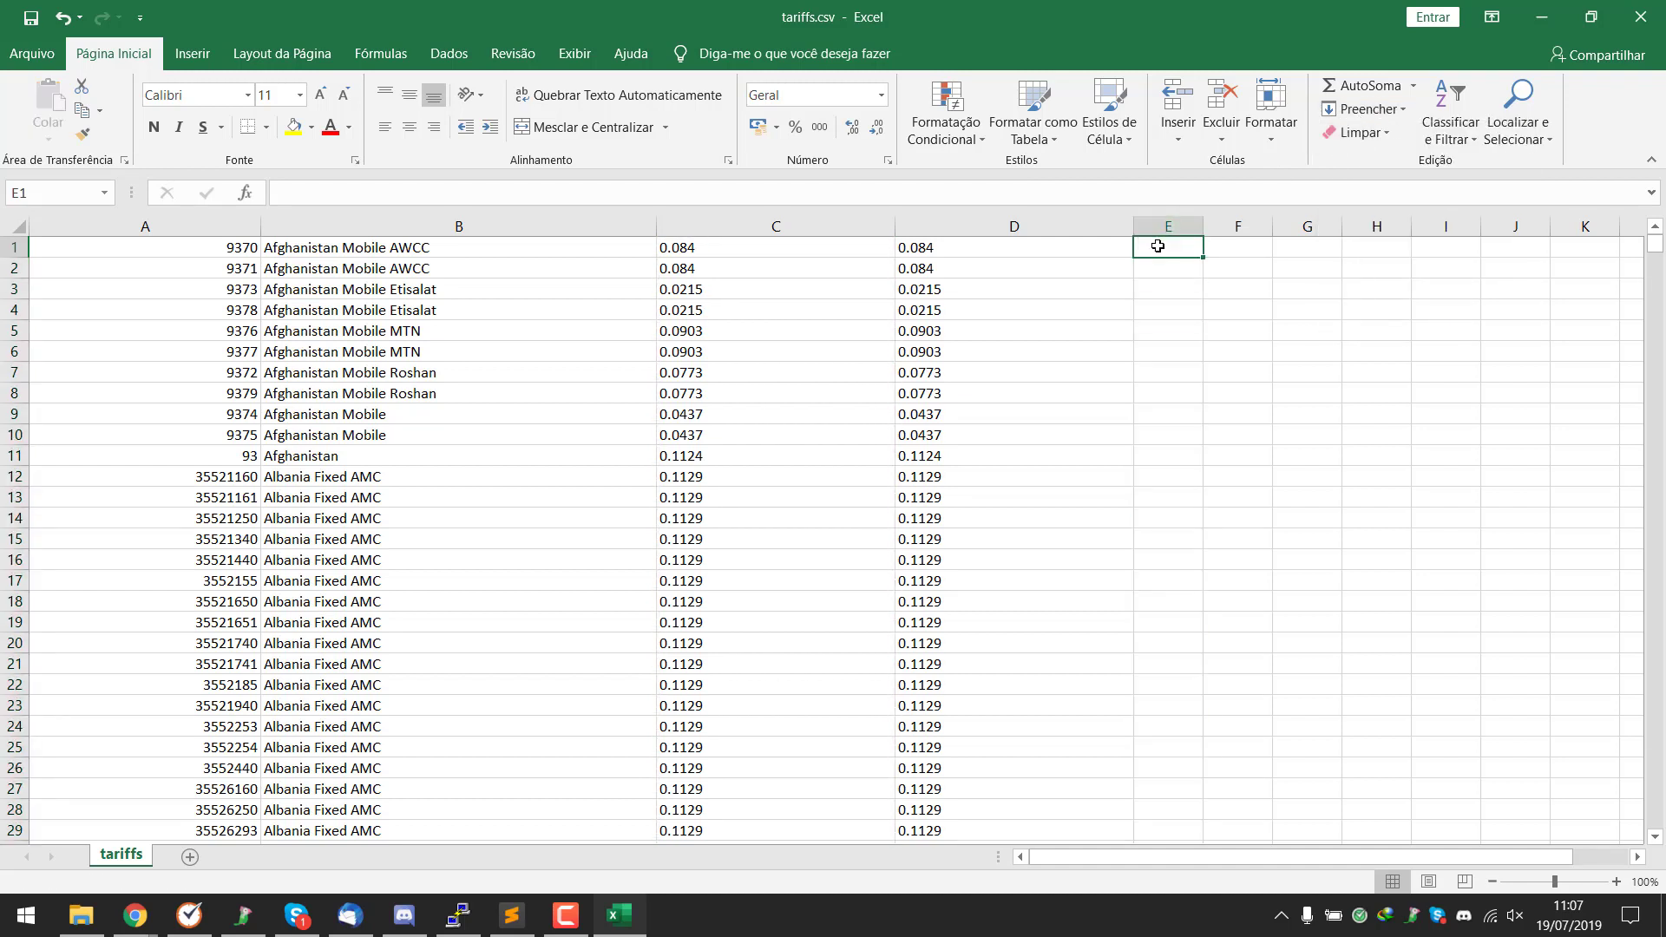
pyautogui.write('6')
pyautogui.click(1163, 226)
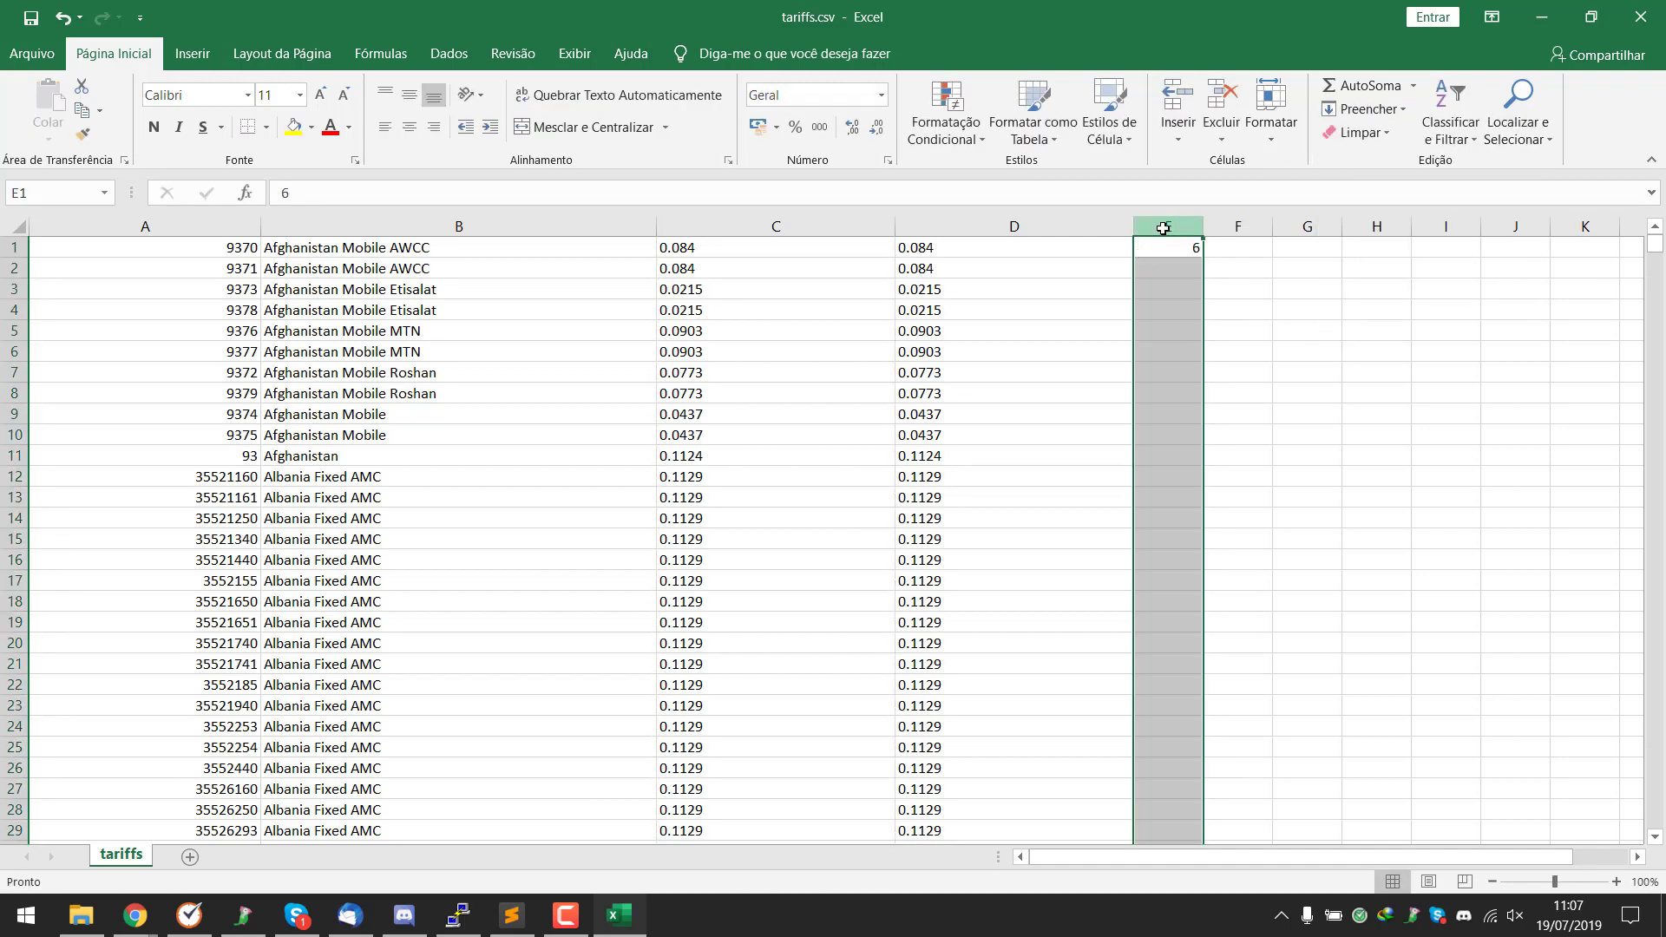
pyautogui.click(1381, 117)
pyautogui.click(1381, 136)
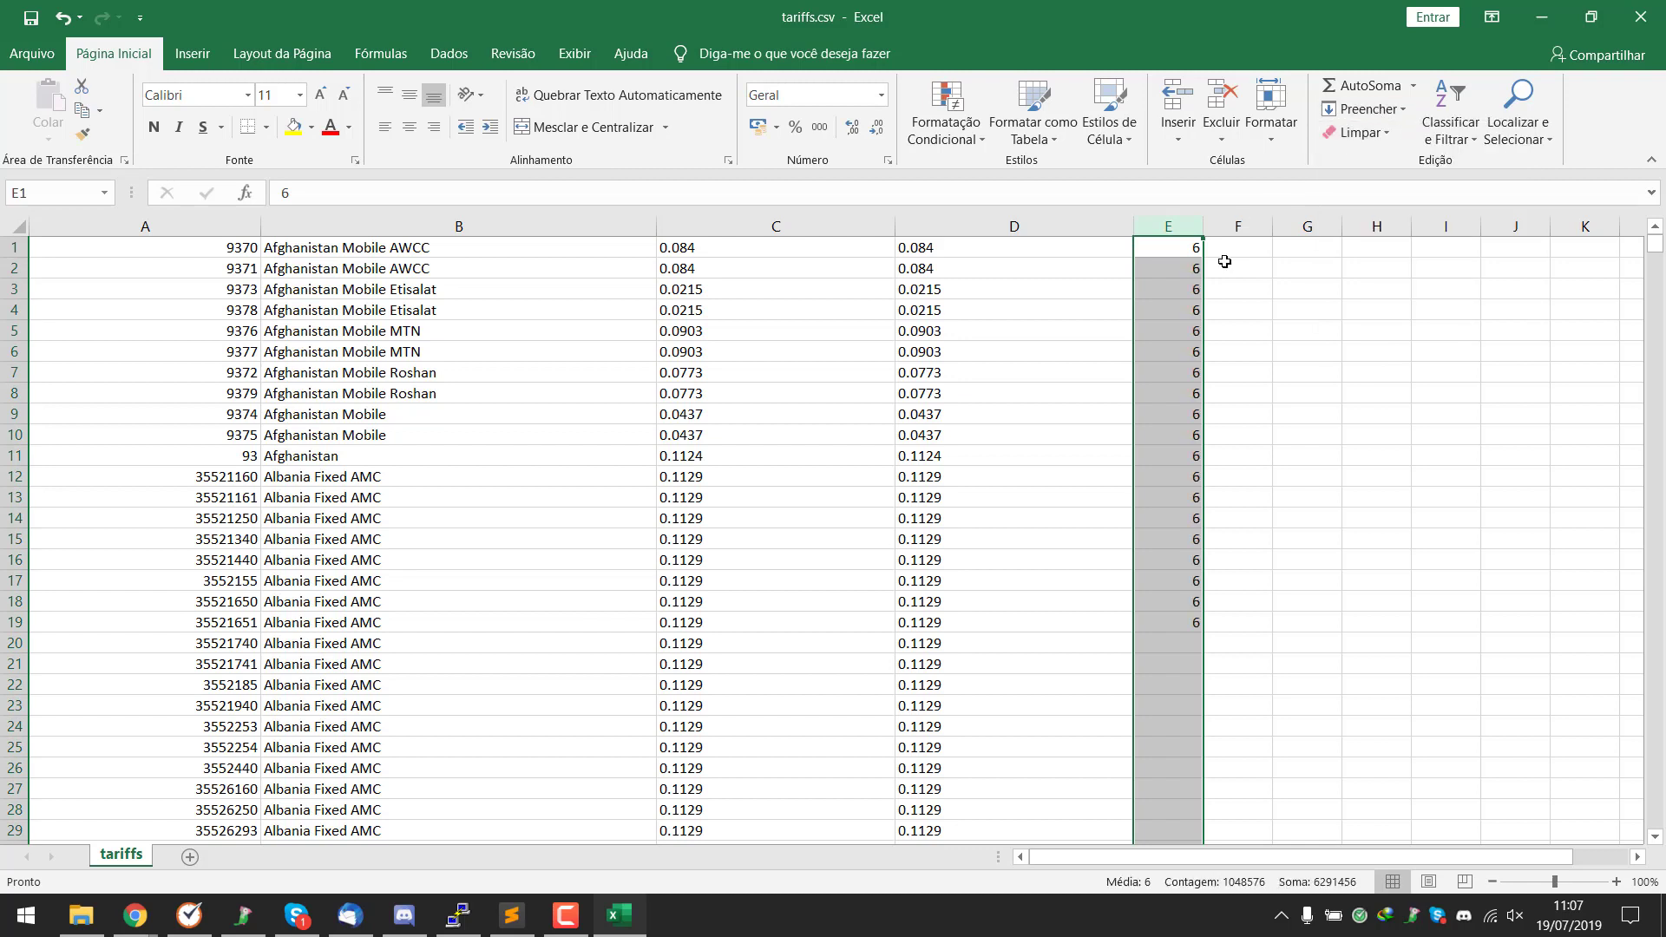
pyautogui.click(1235, 254)
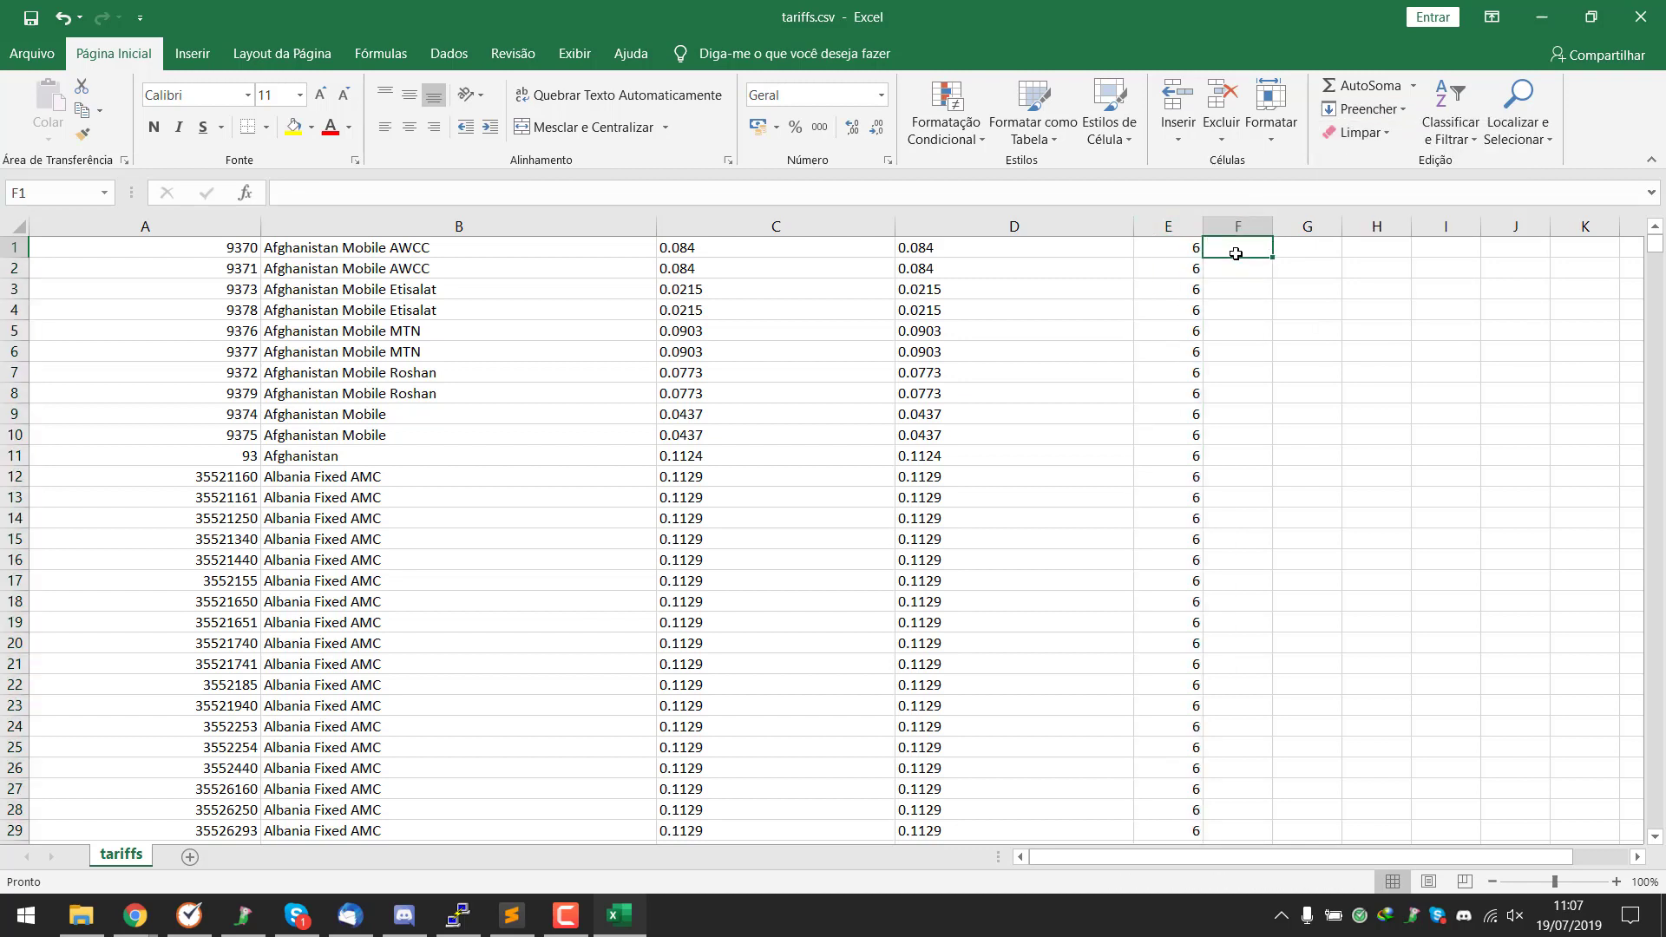
pyautogui.write('3')
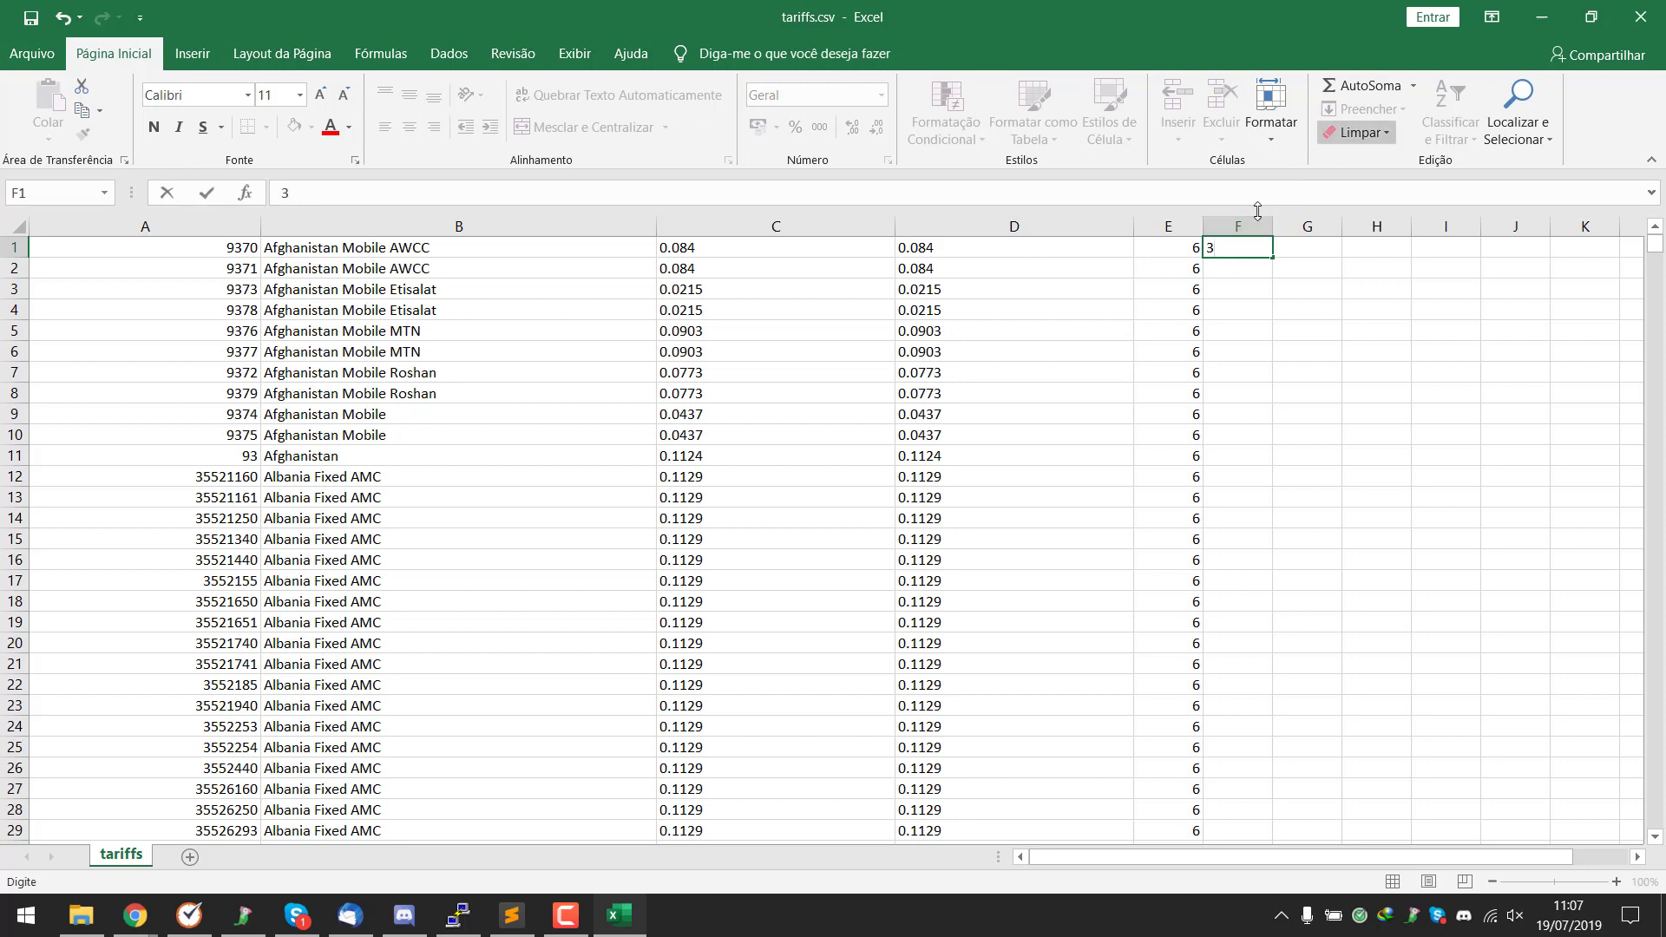
pyautogui.click(1237, 225)
pyautogui.click(1382, 111)
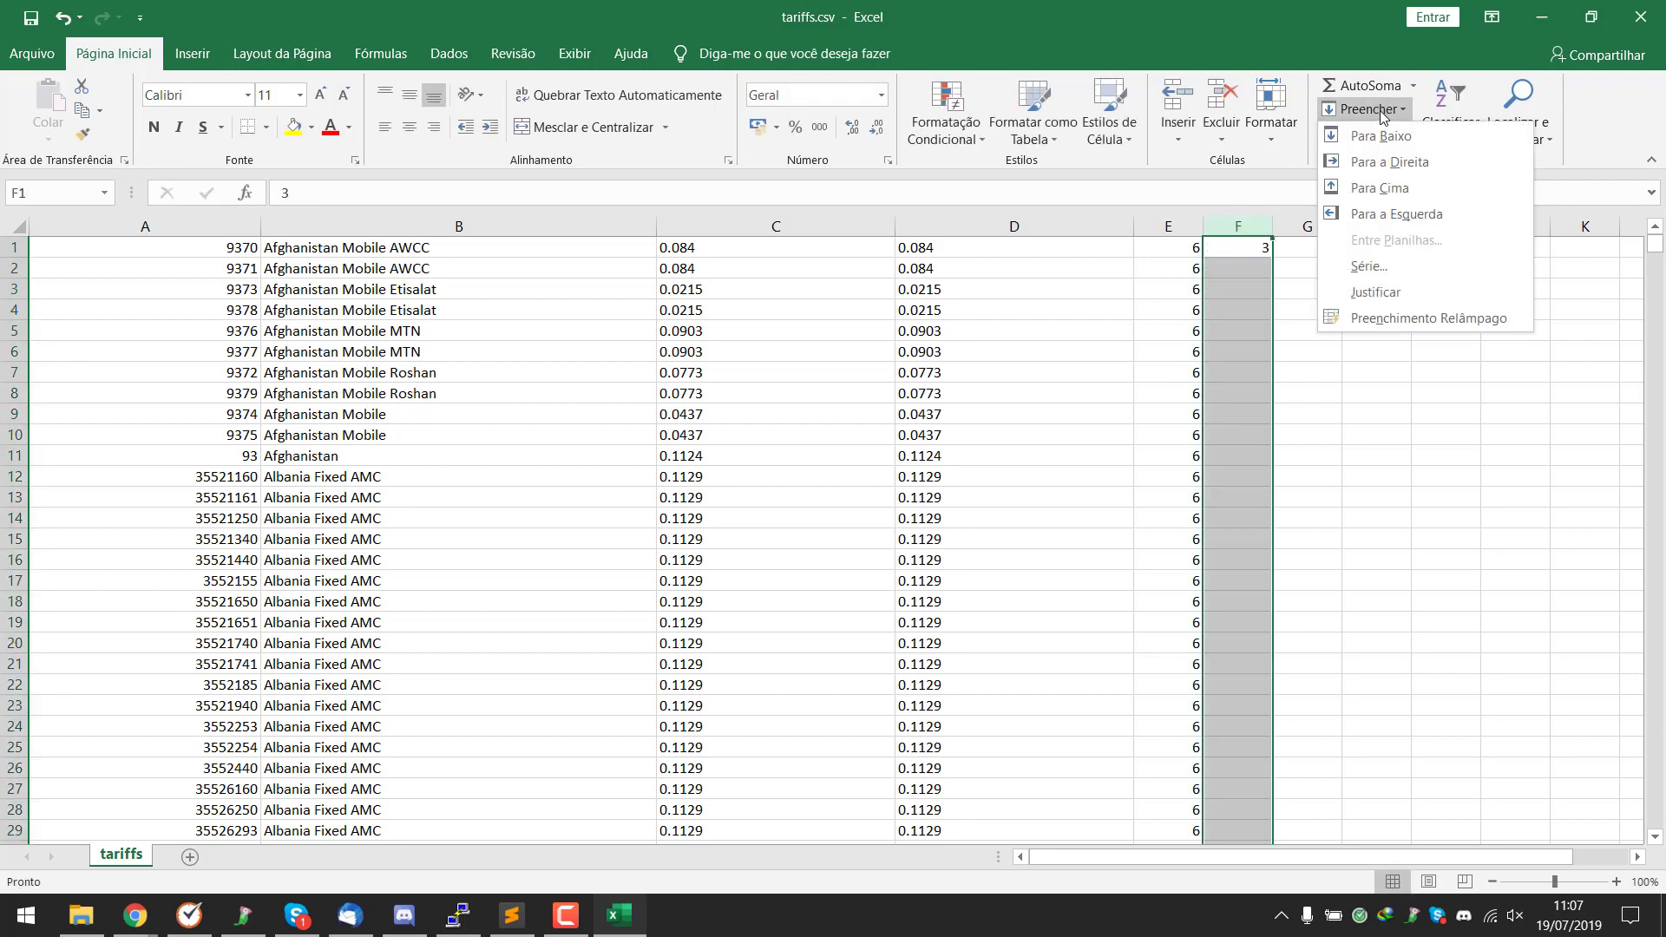
pyautogui.click(1379, 136)
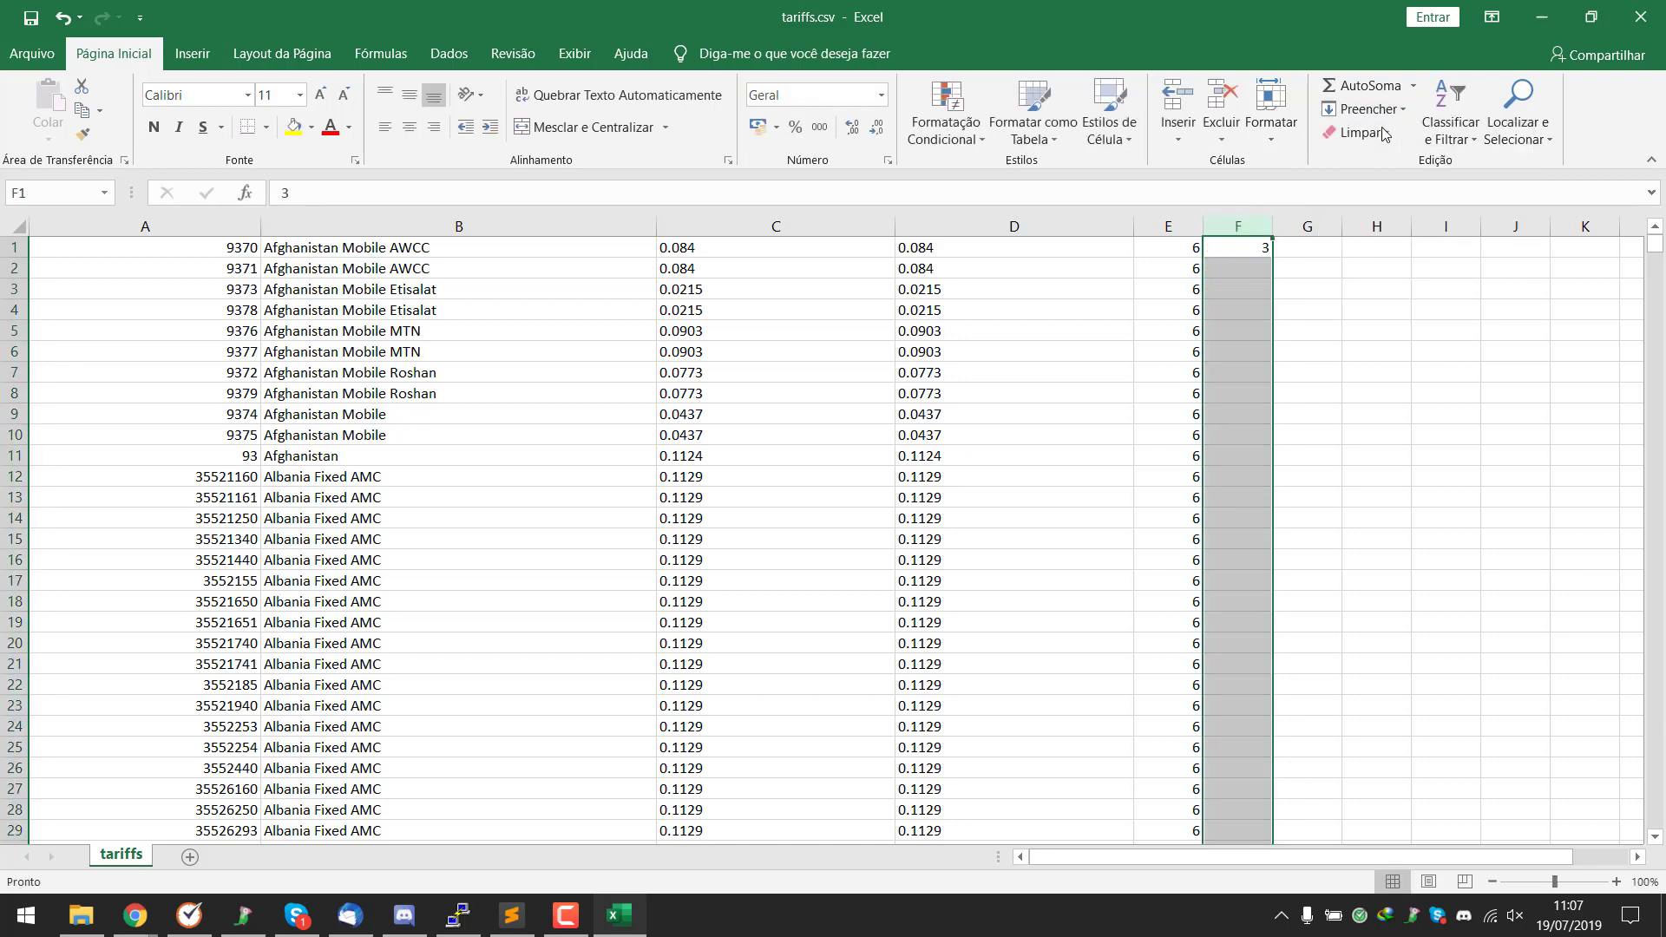
# Fill column G with 7 and column H with 4 down every row.
pyautogui.click(1292, 255)
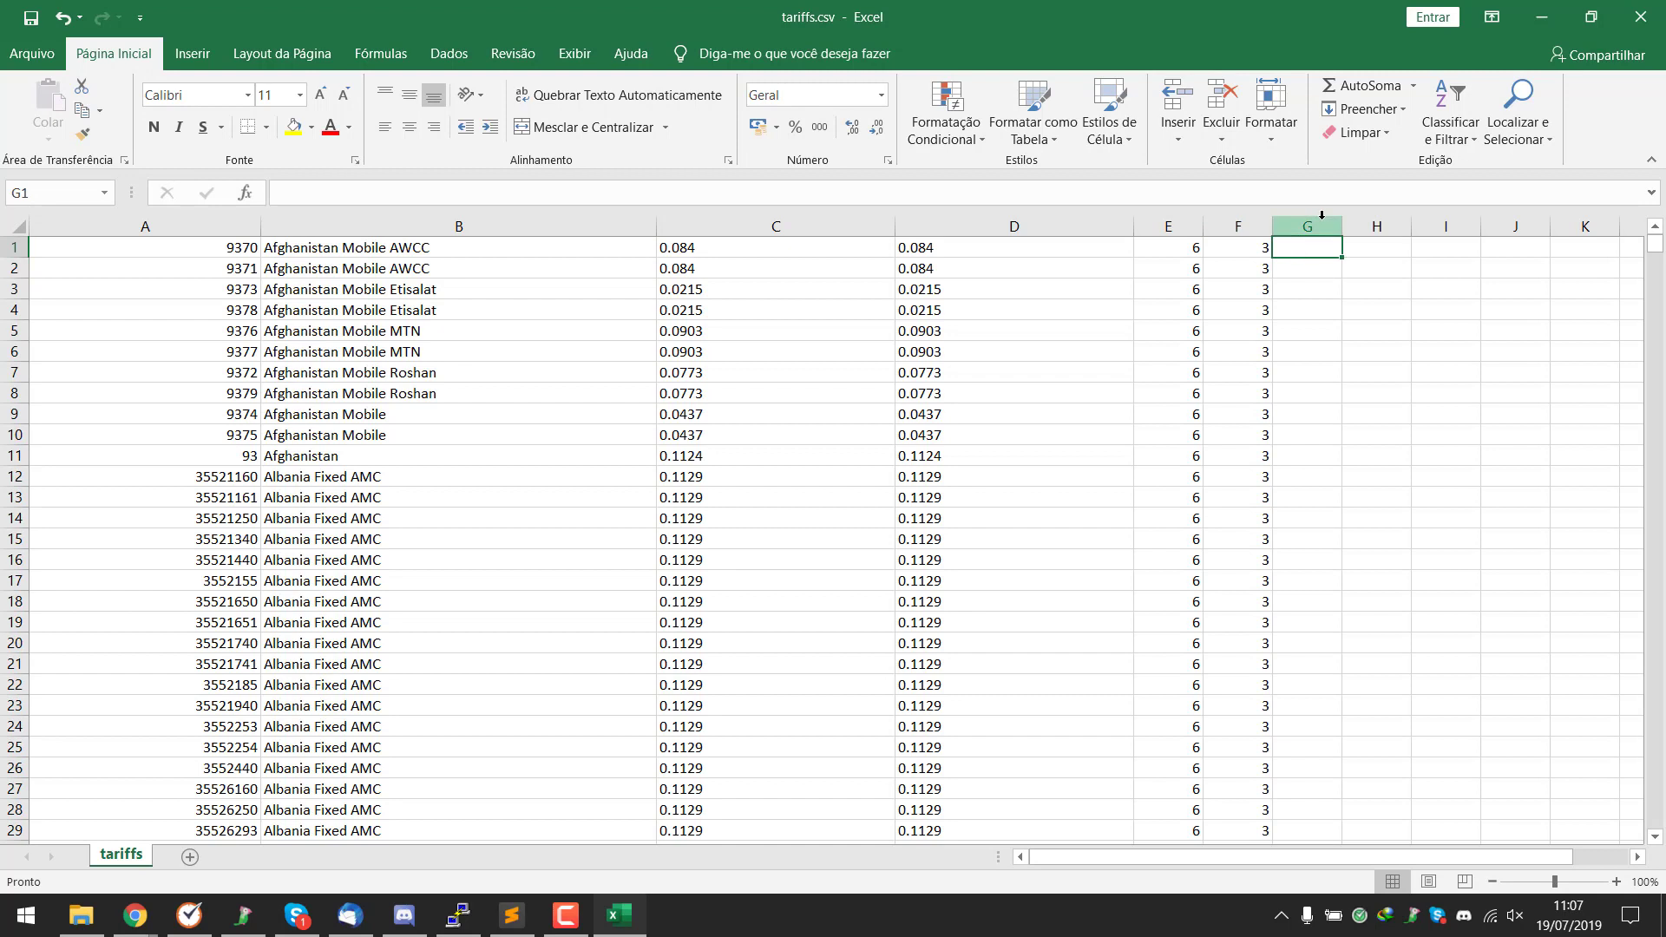
pyautogui.write('7')
pyautogui.click(1322, 222)
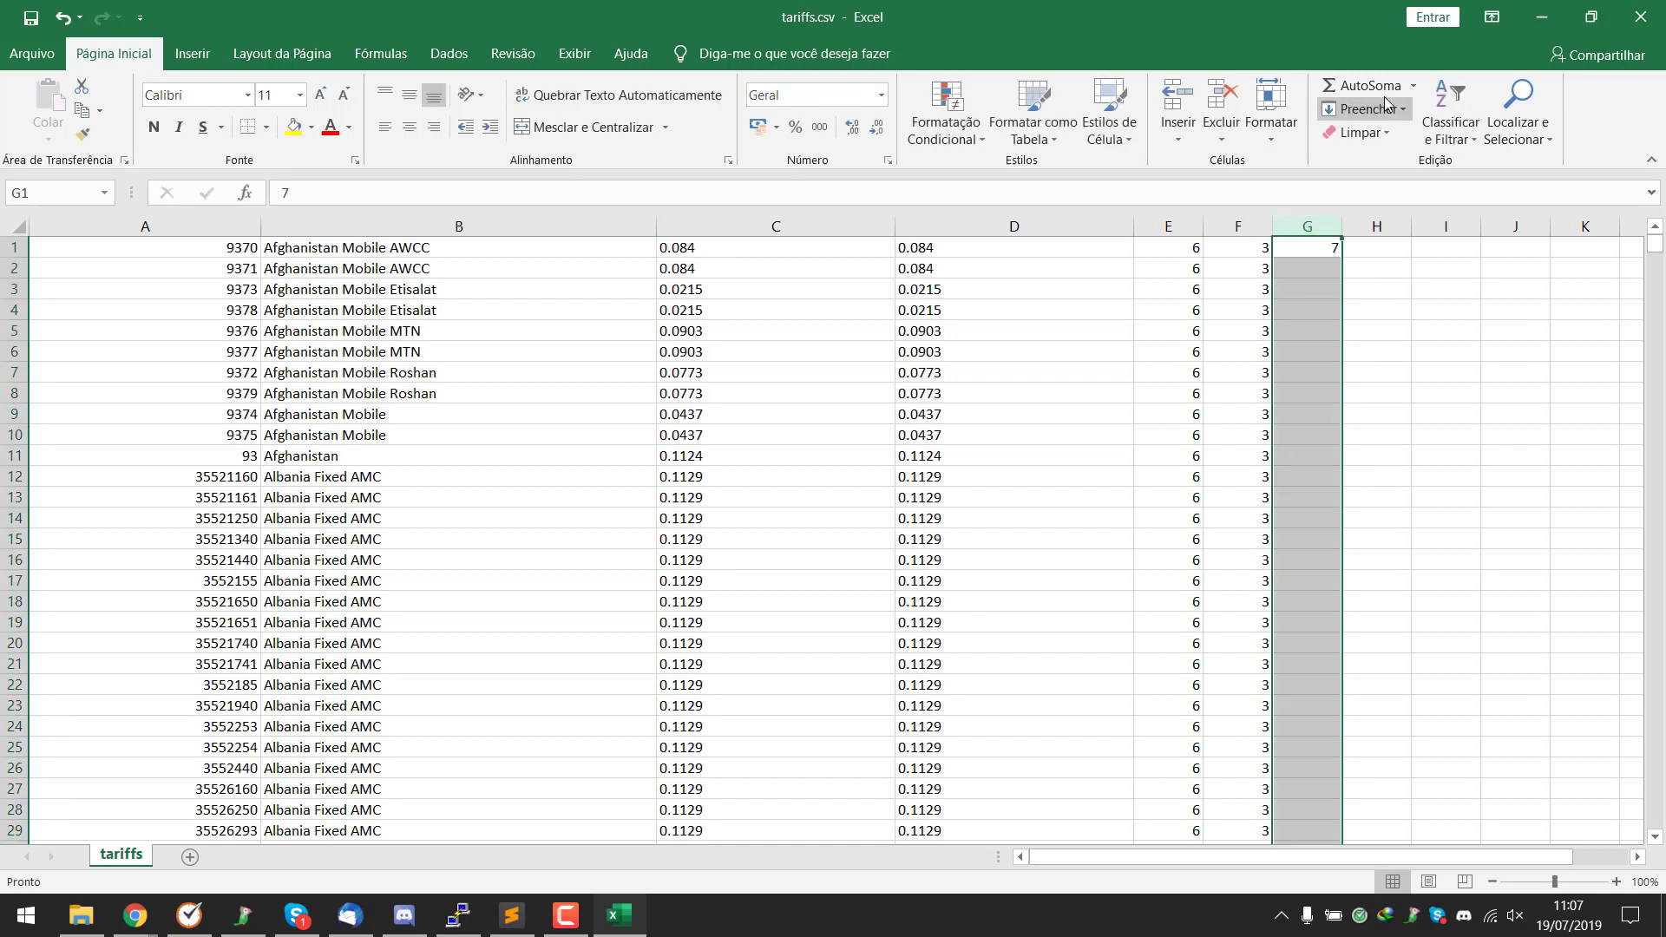
pyautogui.click(1378, 110)
pyautogui.click(1379, 137)
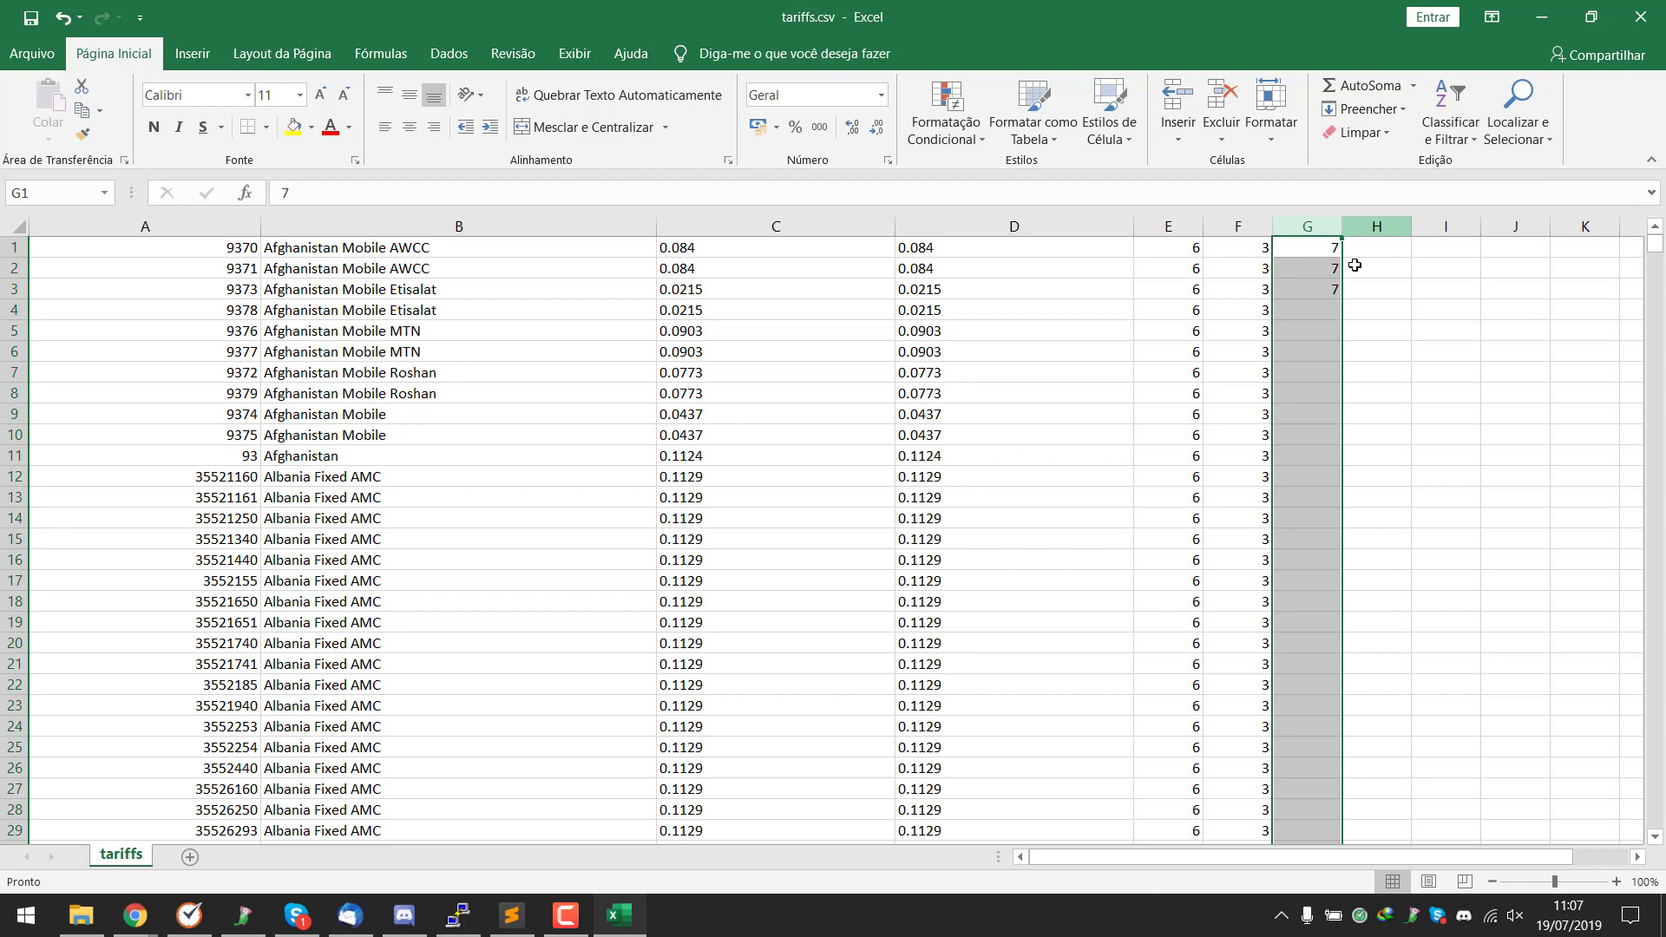
pyautogui.click(1366, 253)
pyautogui.write('4')
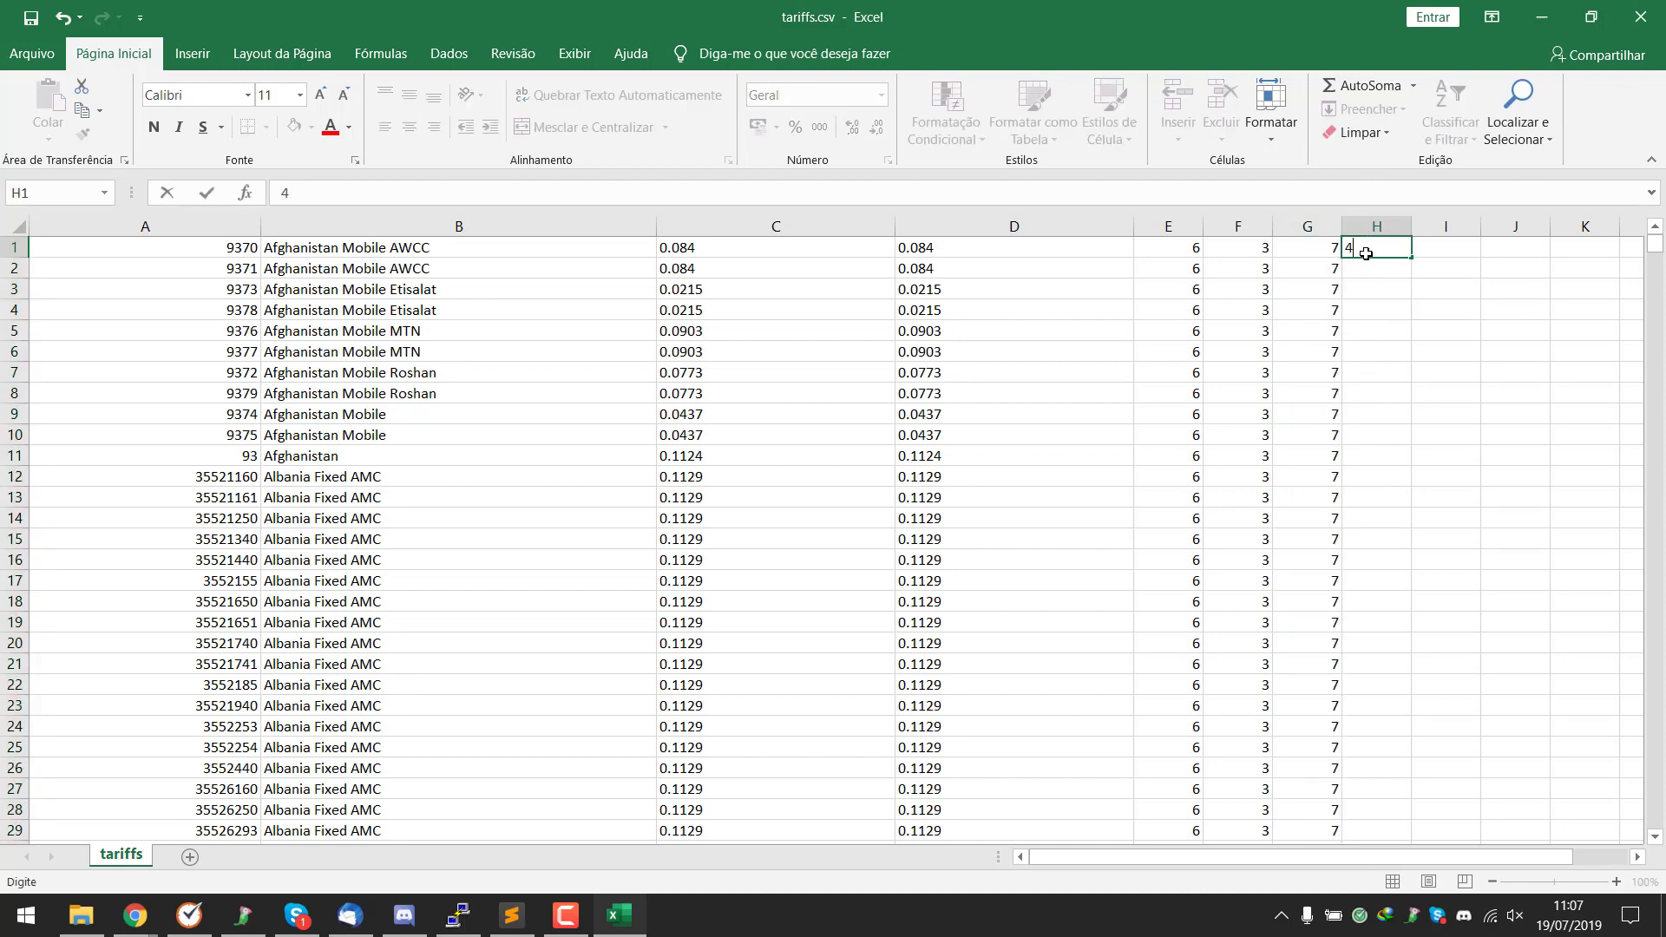
pyautogui.click(1376, 226)
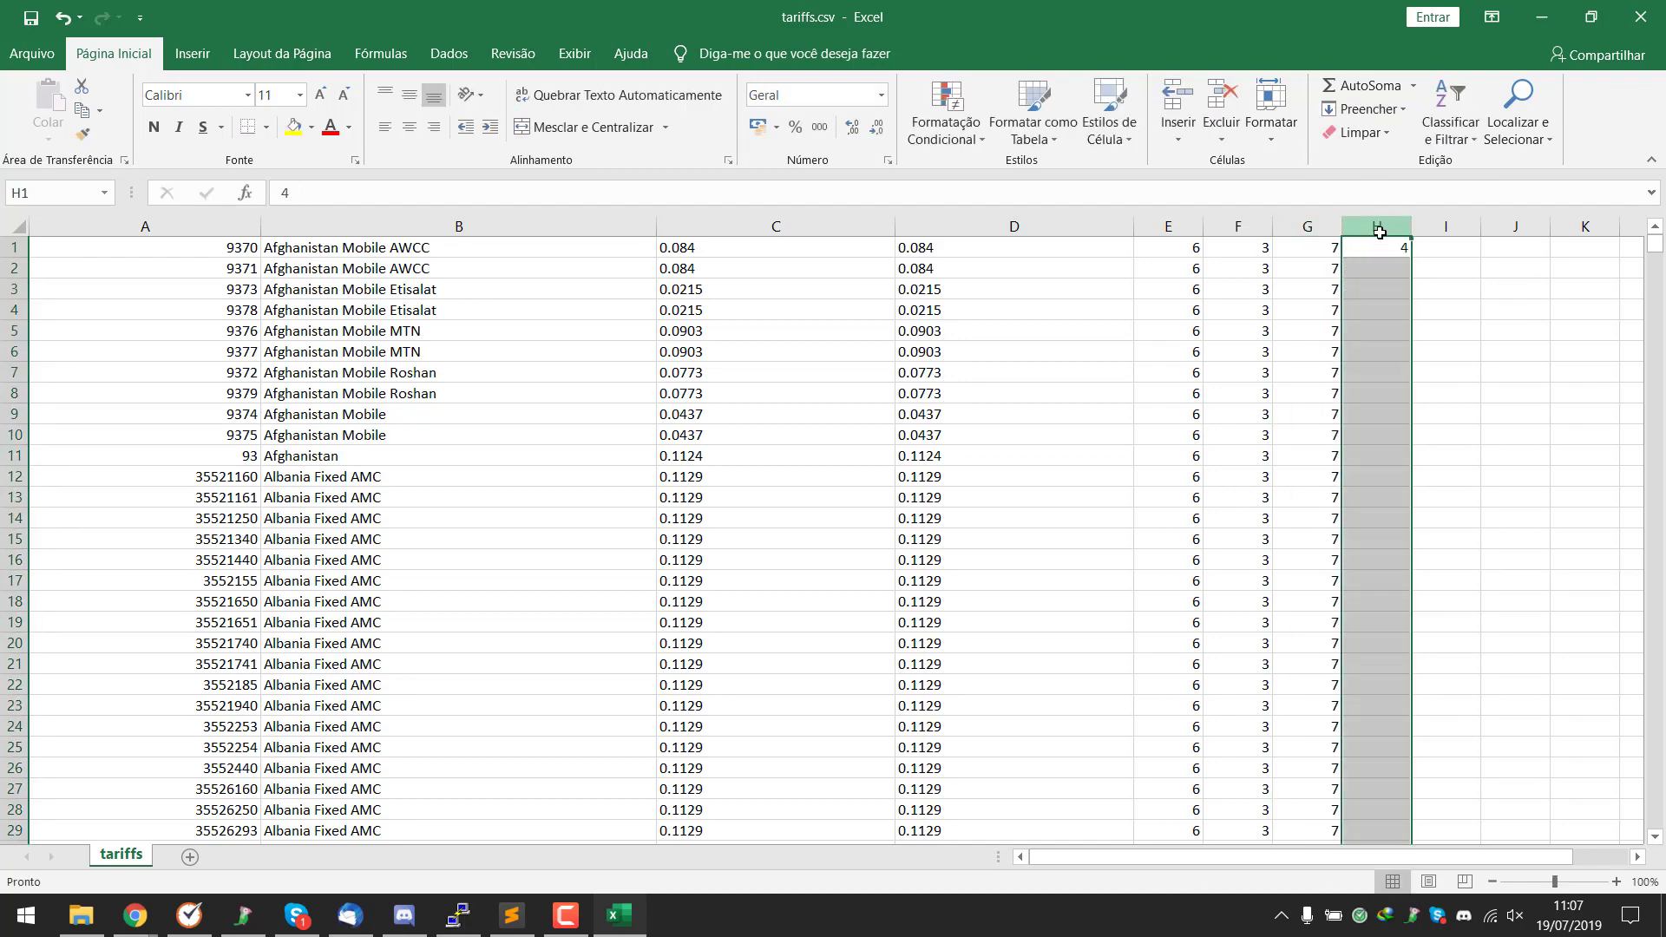
pyautogui.click(1375, 110)
pyautogui.click(1377, 130)
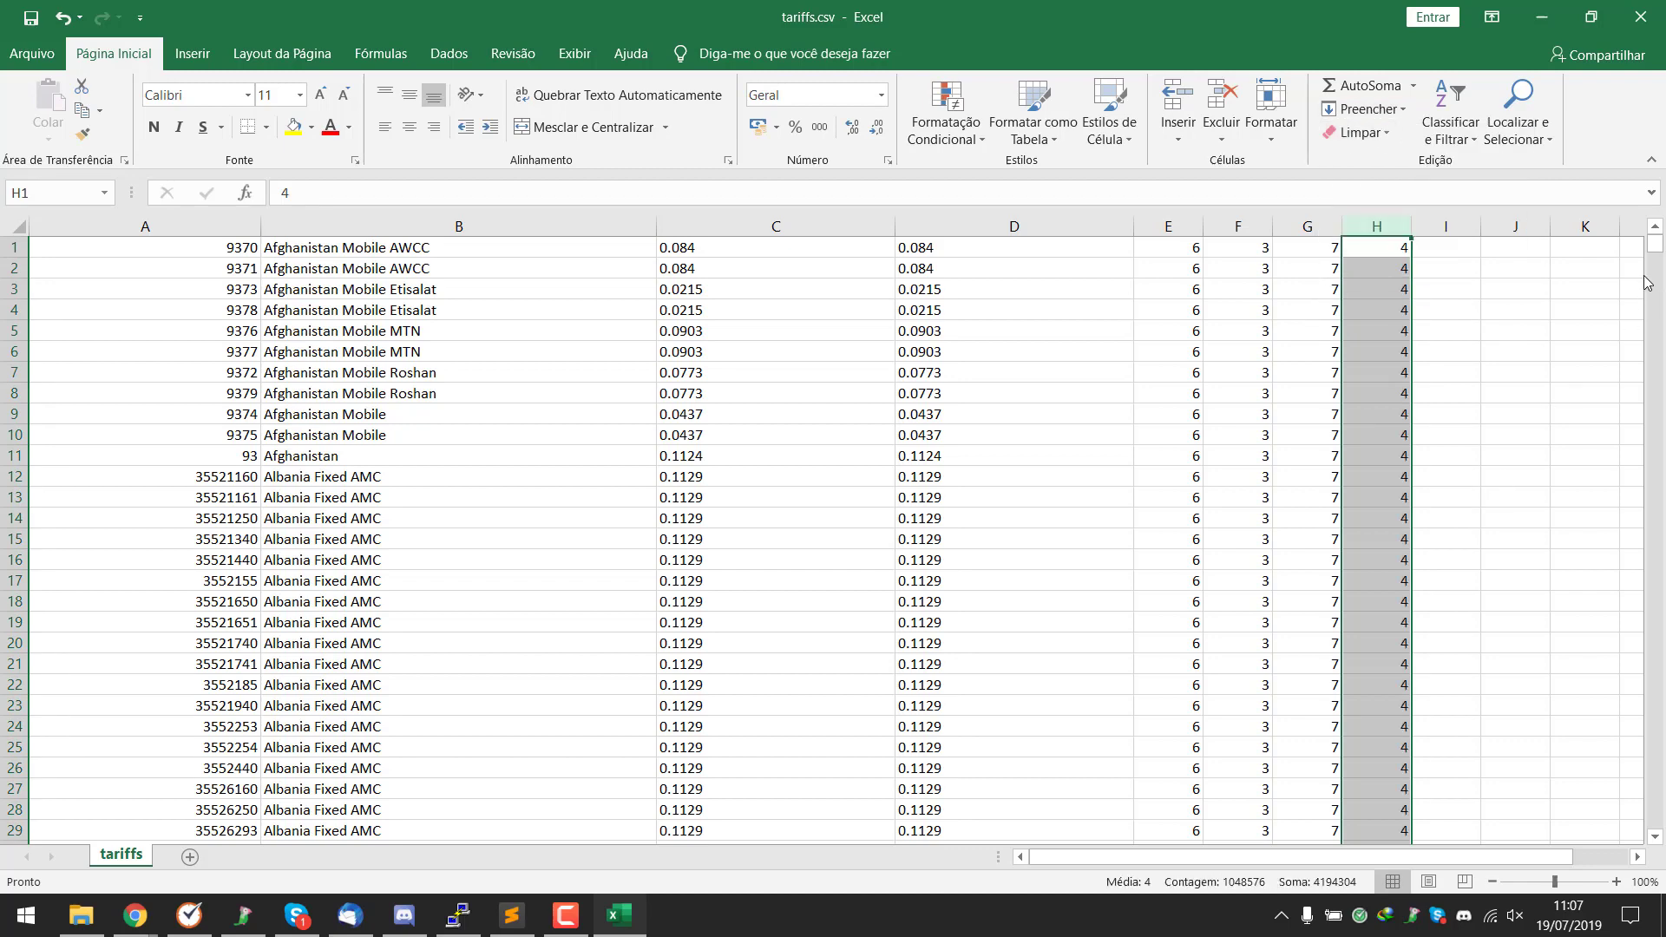
pyautogui.moveTo(1655, 547); pyautogui.dragTo(1655, 236)
# Save the sheet as video.csv in the Desktop folder.
pyautogui.click(54, 265)
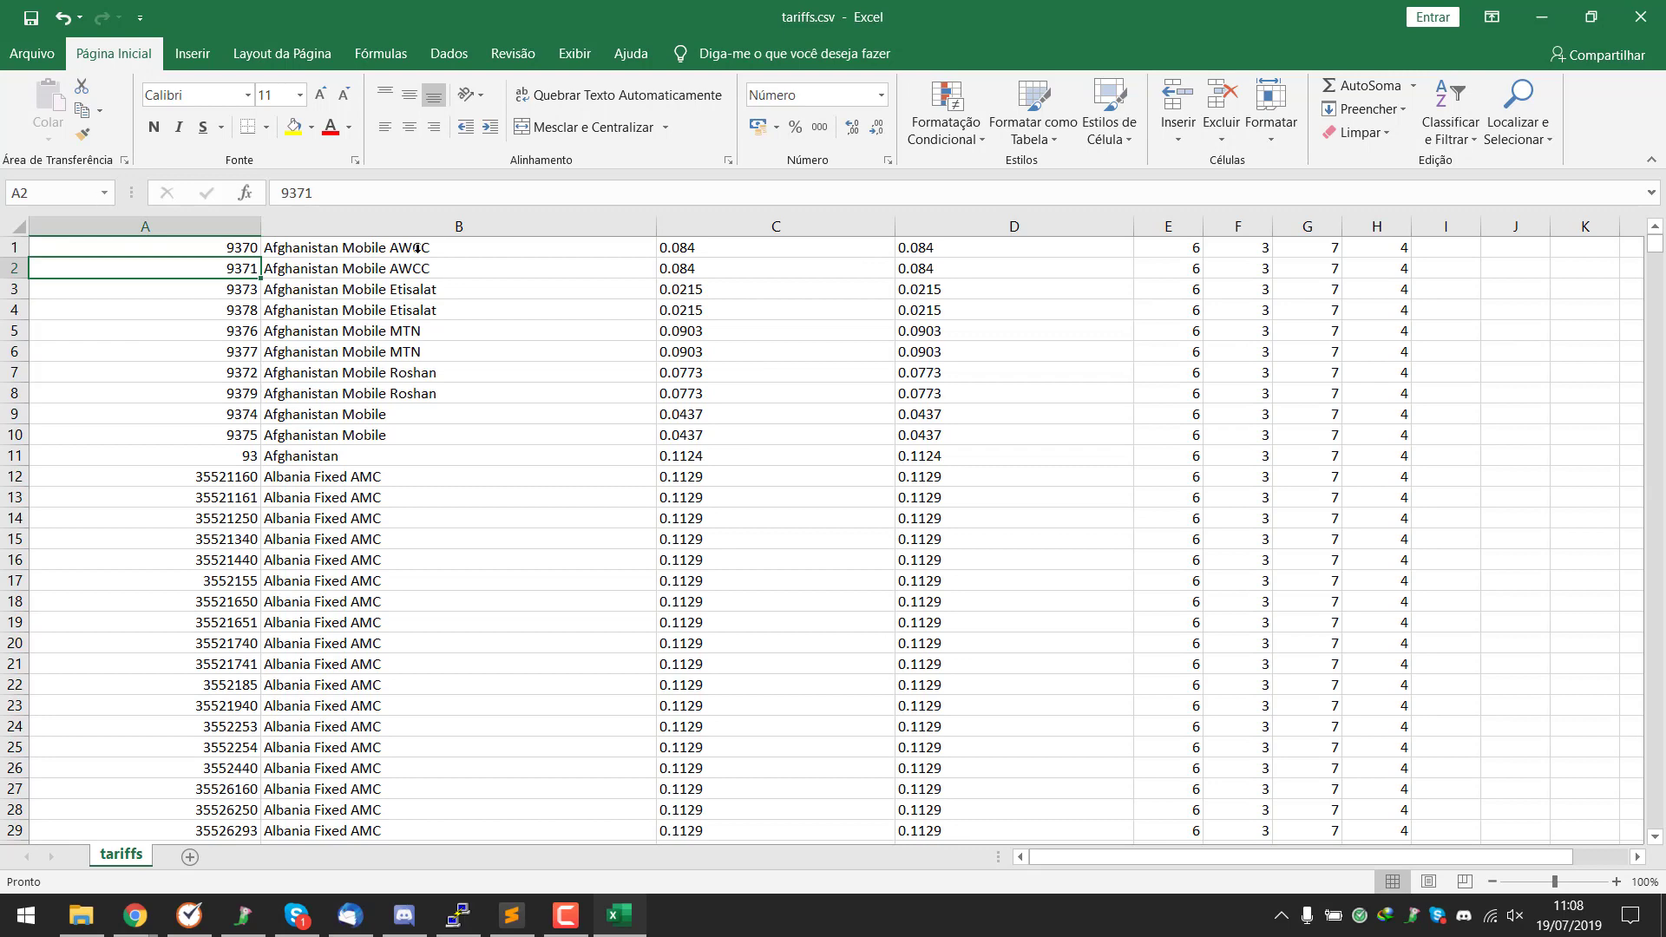
pyautogui.click(34, 57)
pyautogui.click(73, 334)
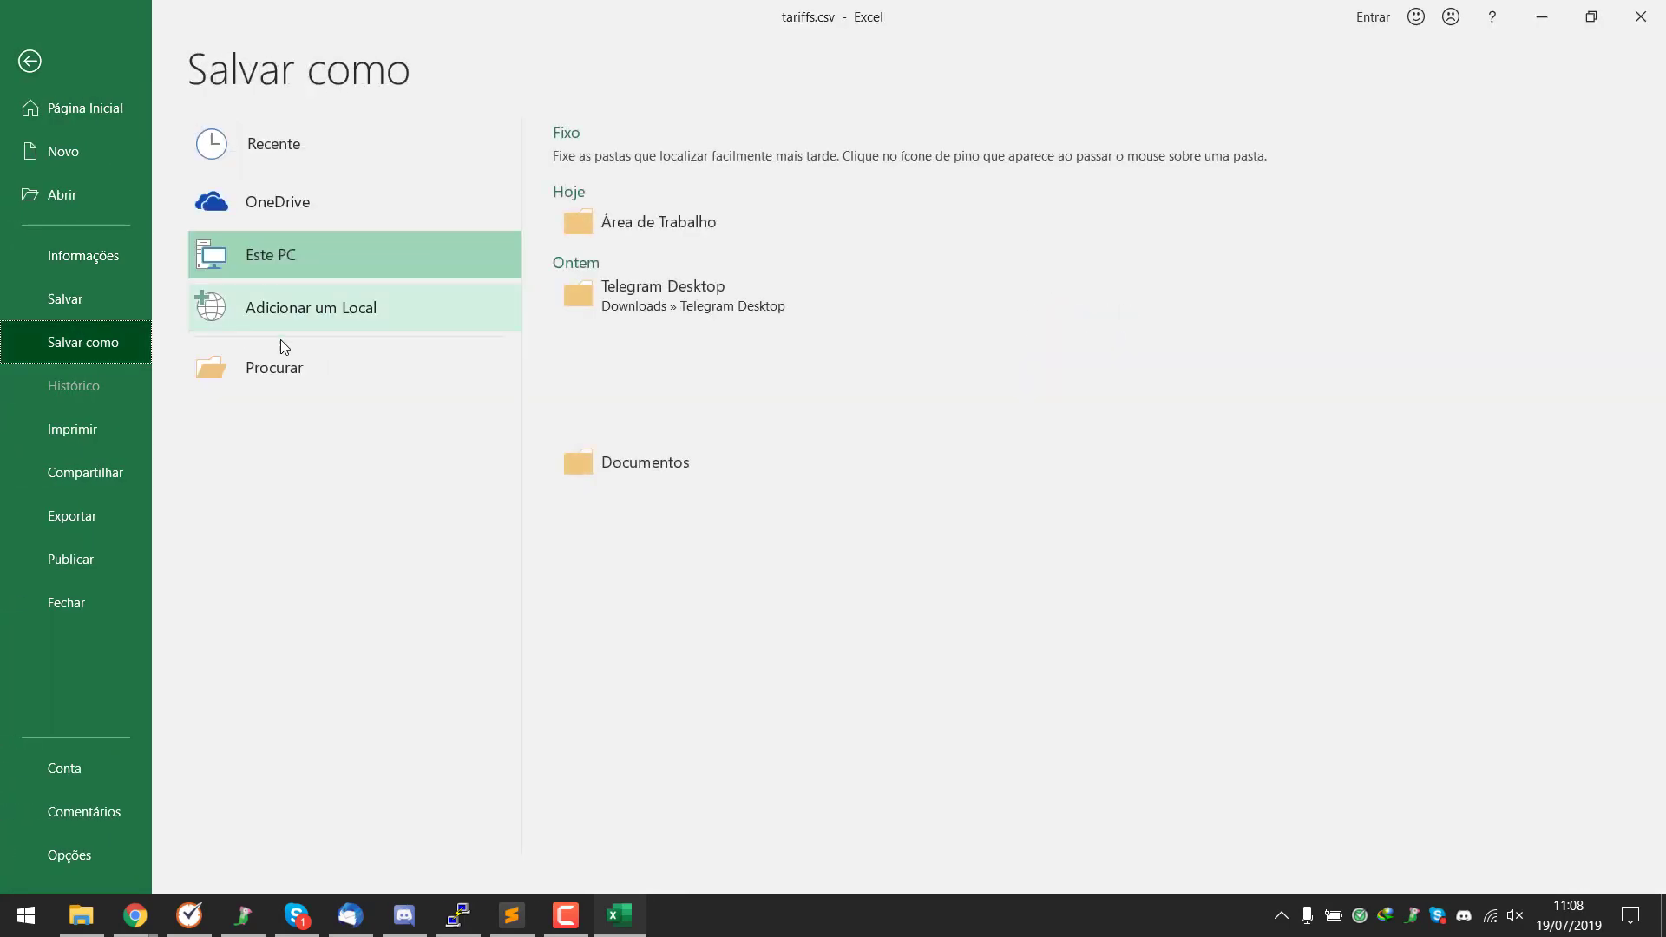
pyautogui.click(296, 372)
pyautogui.click(108, 162)
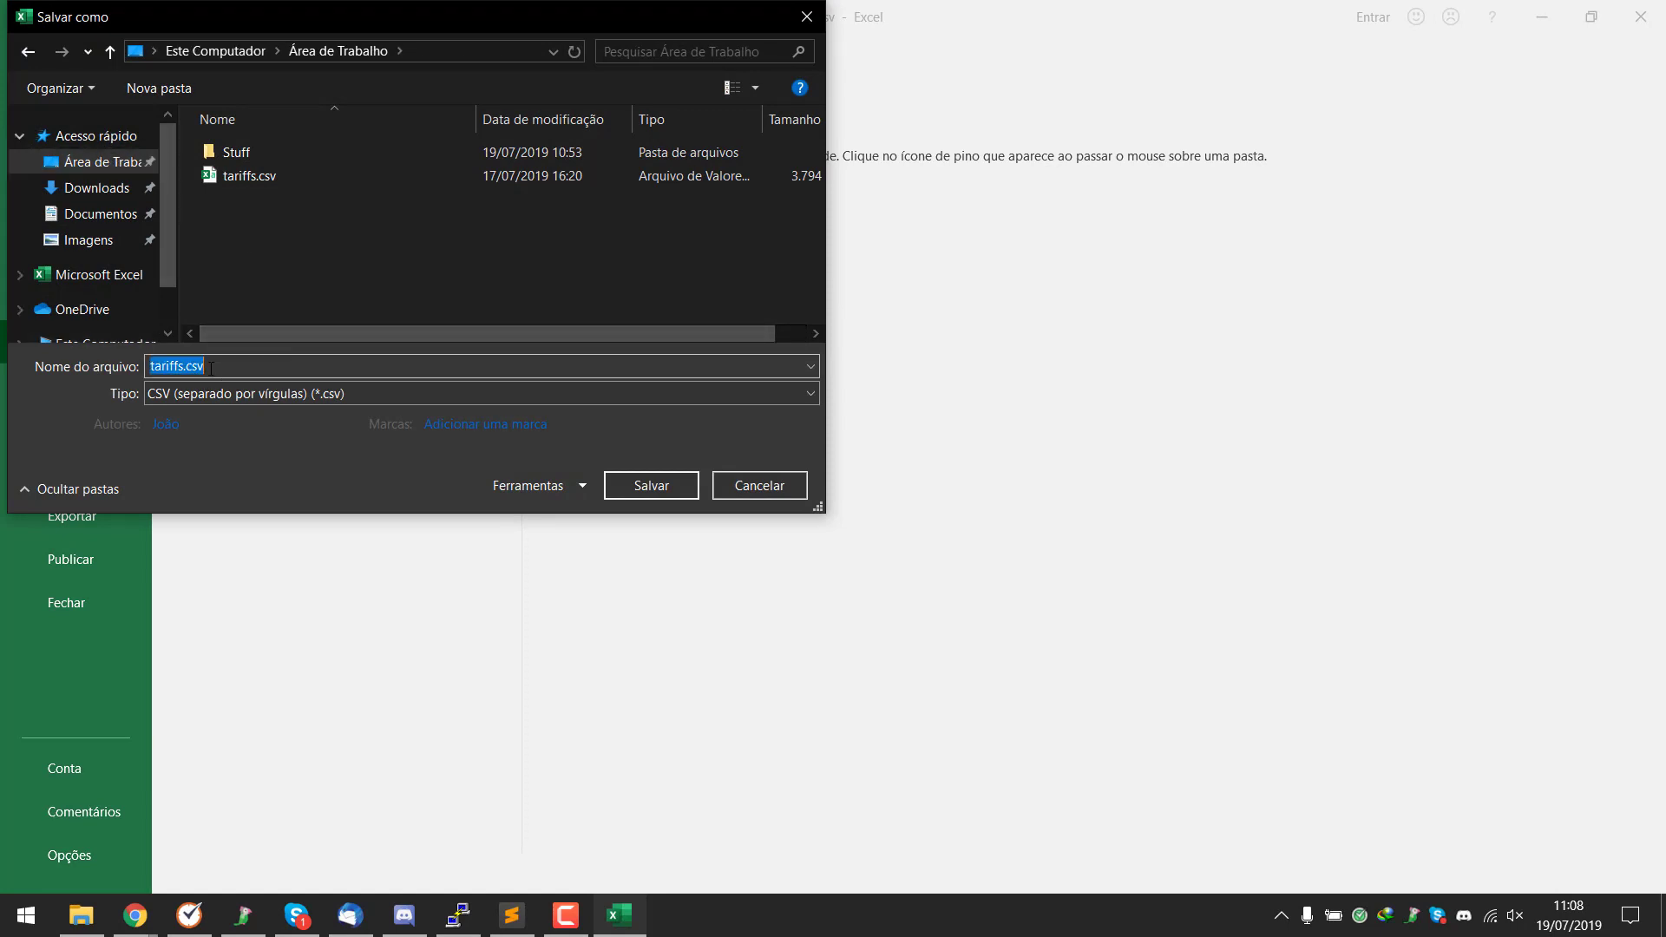
pyautogui.write('video')
pyautogui.press('Return')
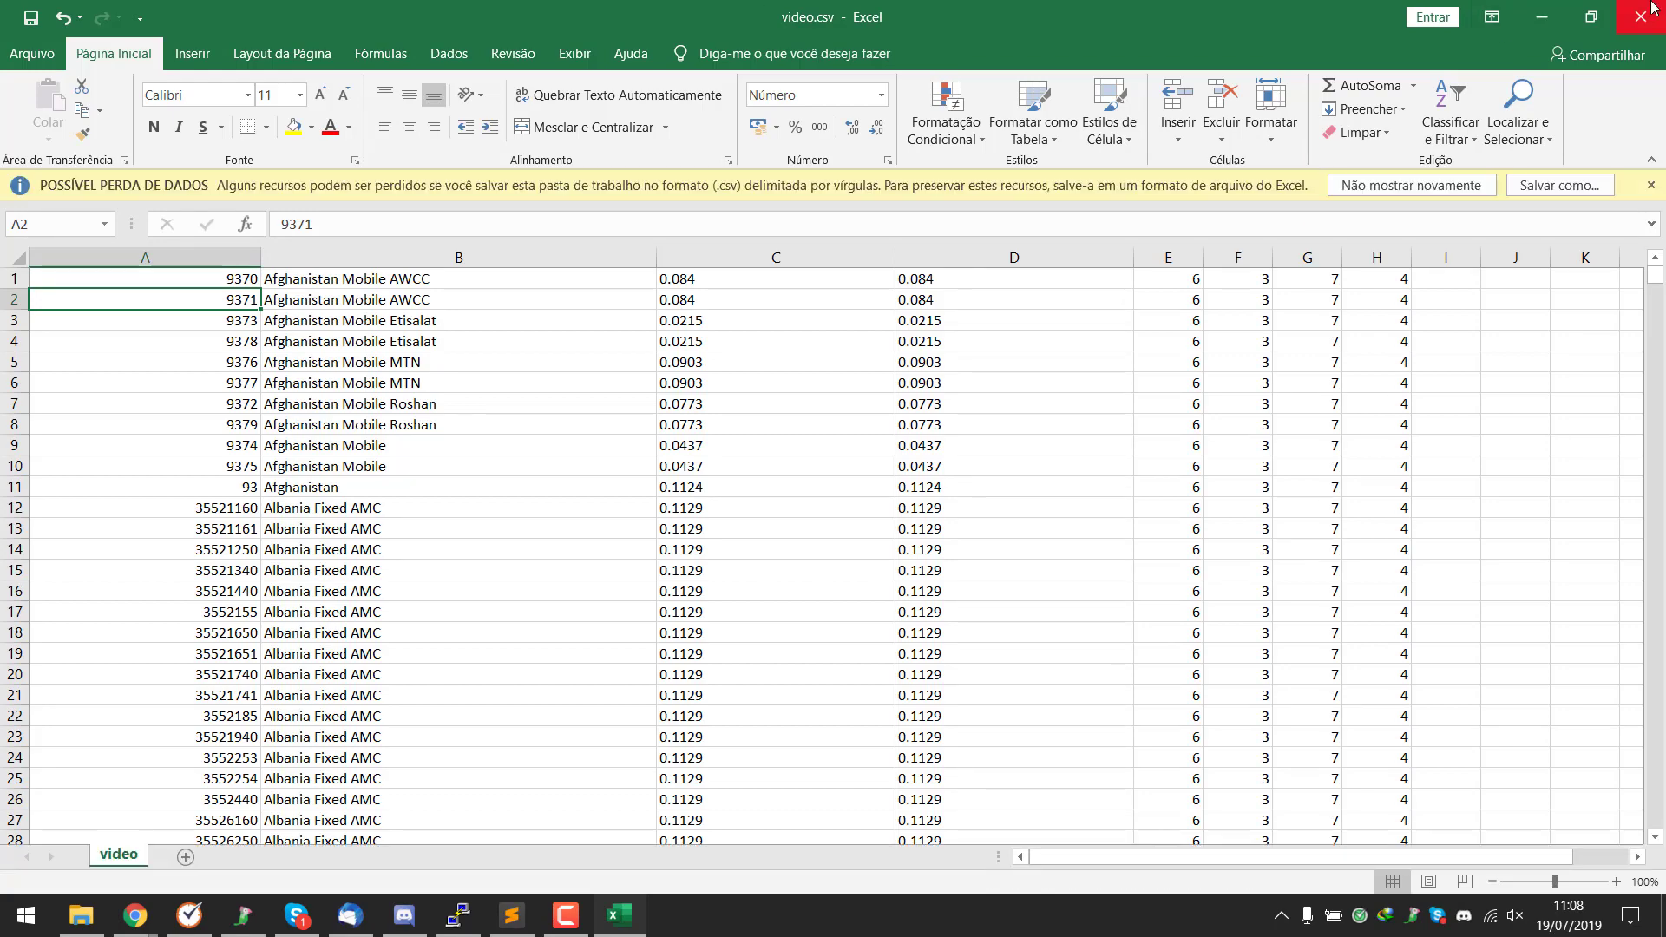
# Close Excel and bring up the actions for video.csv on the desktop.
pyautogui.click(1640, 13)
pyautogui.moveTo(37, 139); pyautogui.dragTo(670, 345)
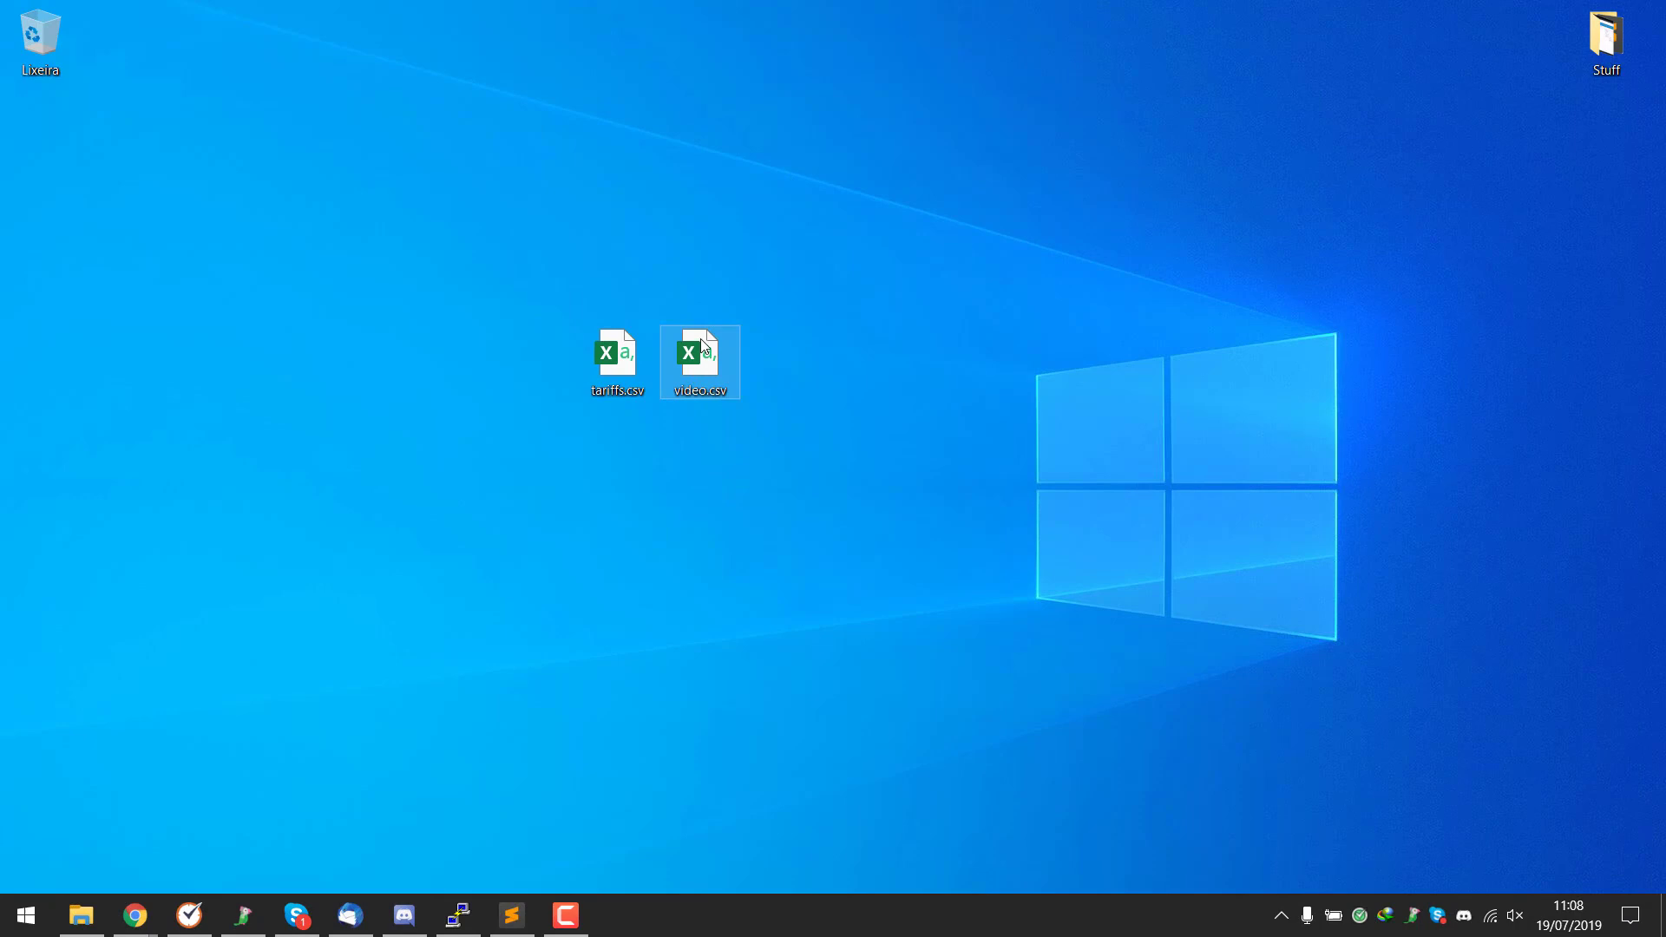
pyautogui.rightClick(701, 344)
# Open video.csv in Sublime Text and scroll to where Zambia rows give way to ;;;;6;3;7;4 lines.
pyautogui.click(795, 425)
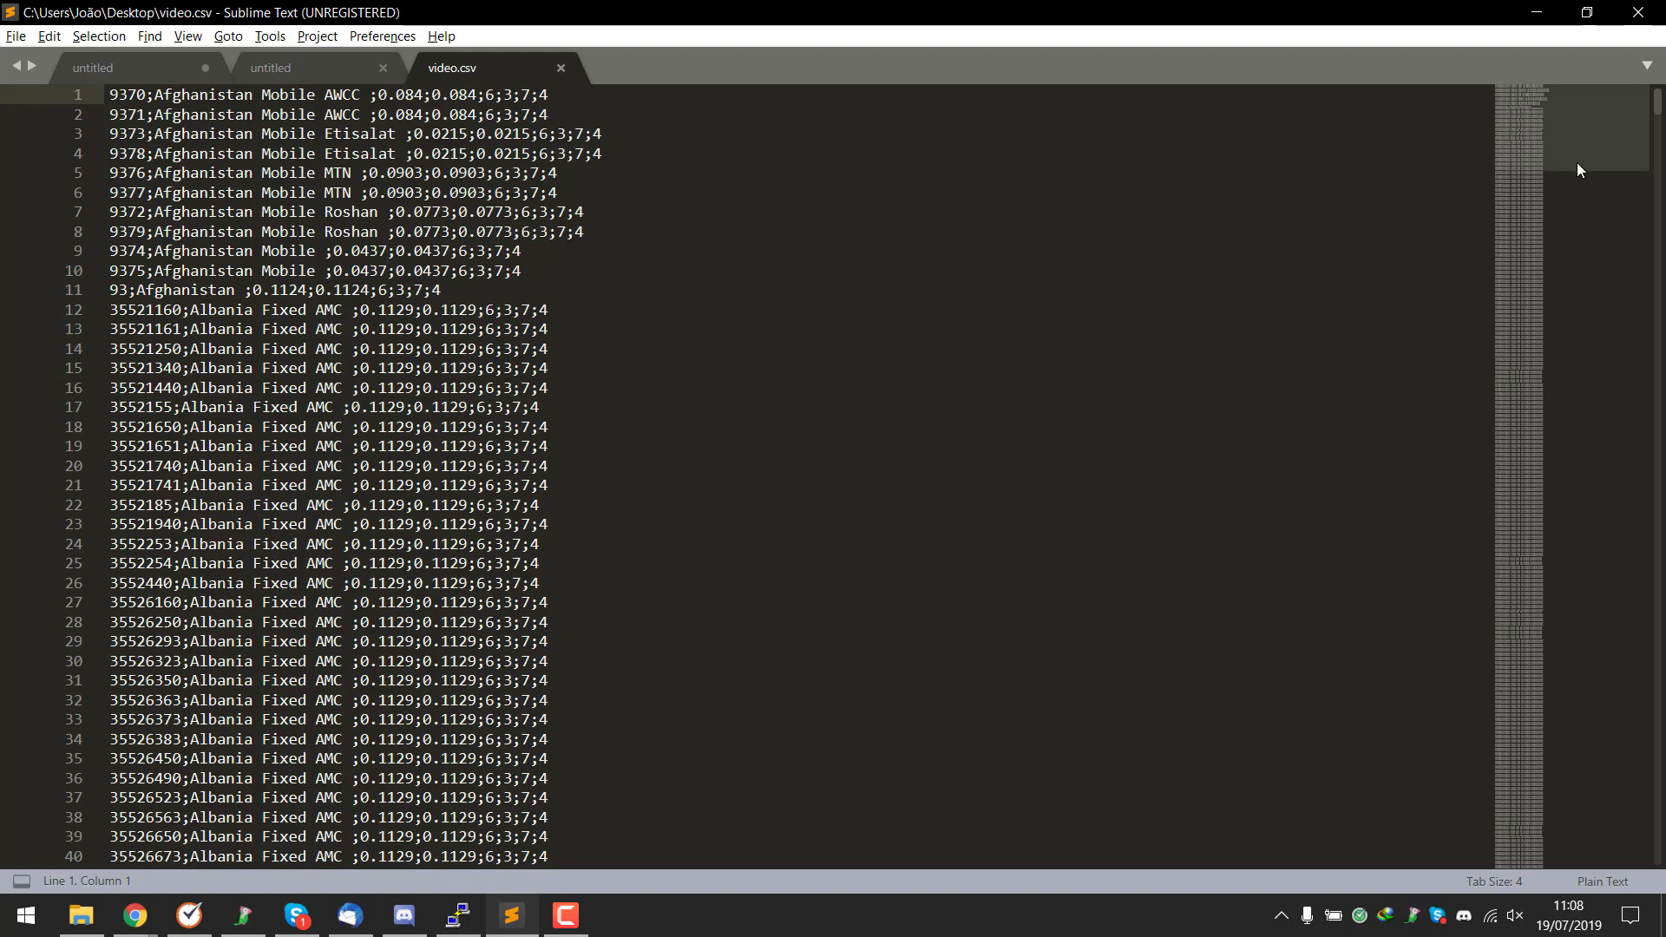
pyautogui.moveTo(1575, 164); pyautogui.dragTo(1593, 221)
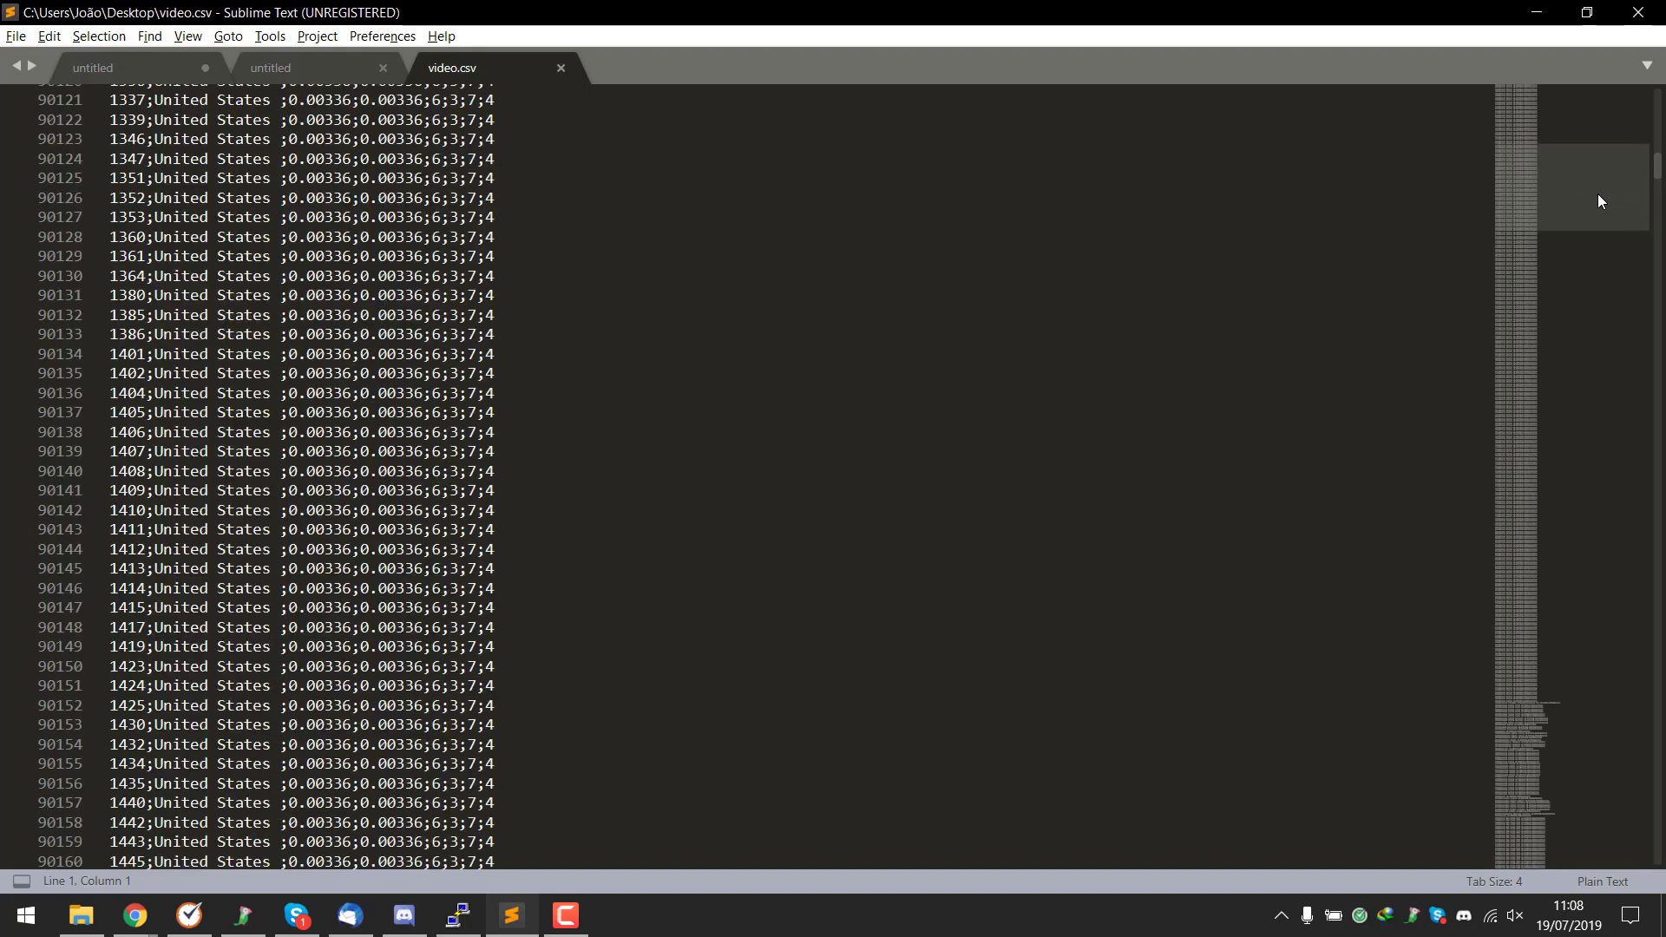
pyautogui.click(1397, 260)
pyautogui.moveTo(1592, 260); pyautogui.dragTo(1592, 306)
pyautogui.scroll(-20, 1590, 300)
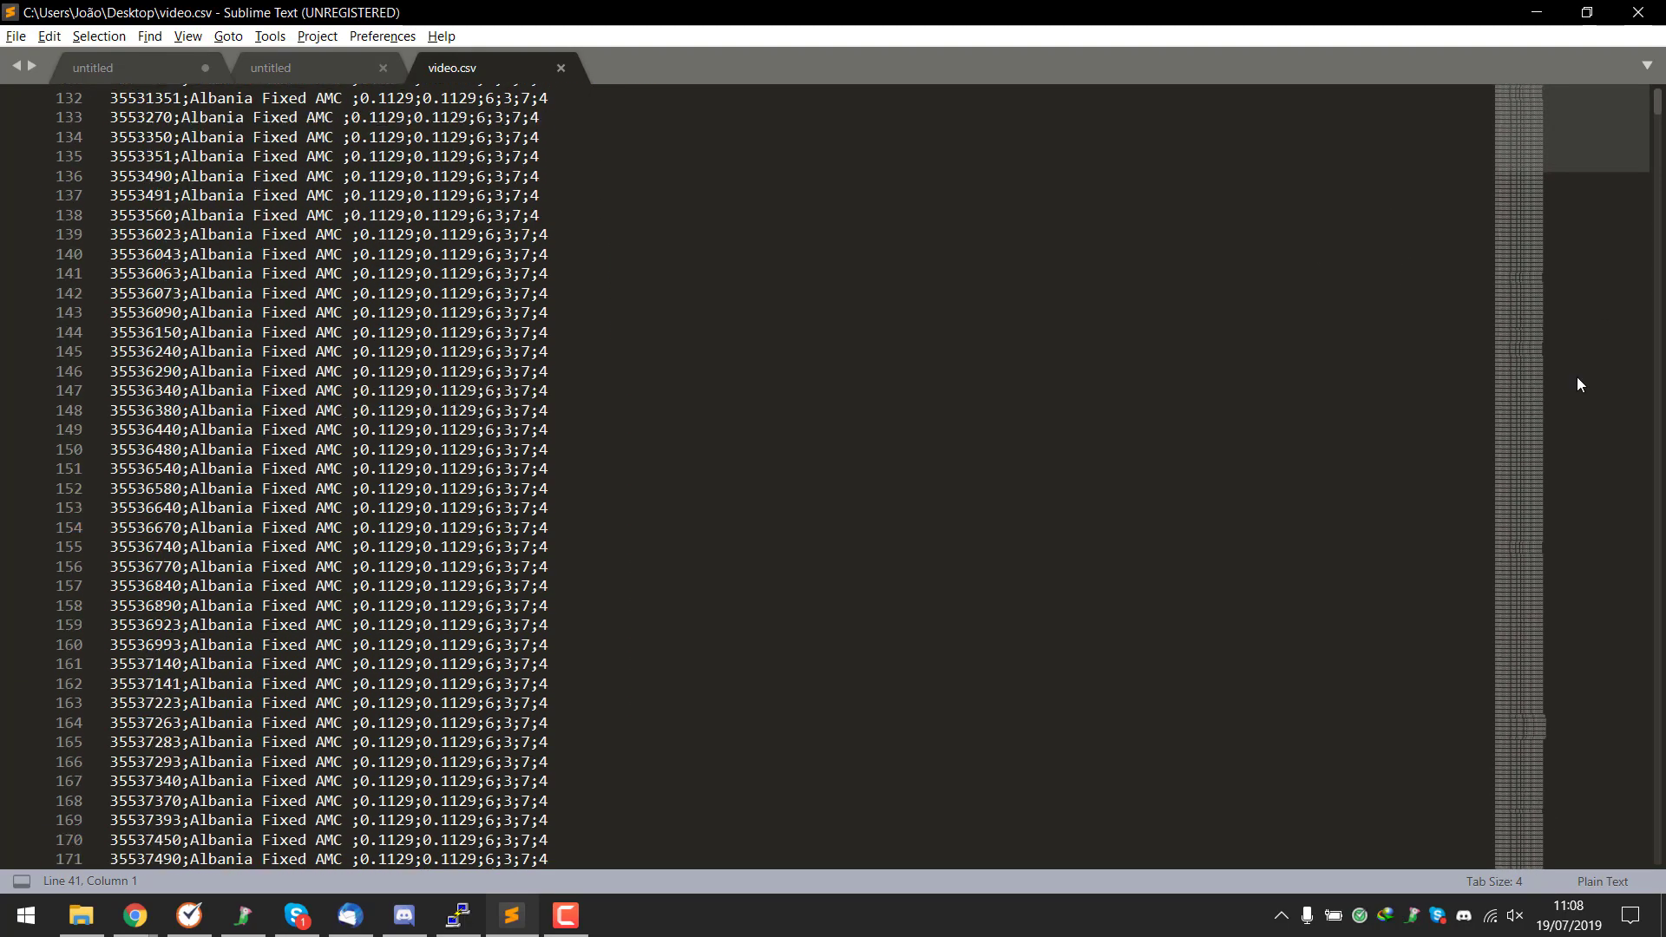
pyautogui.moveTo(1602, 158); pyautogui.dragTo(1572, 211)
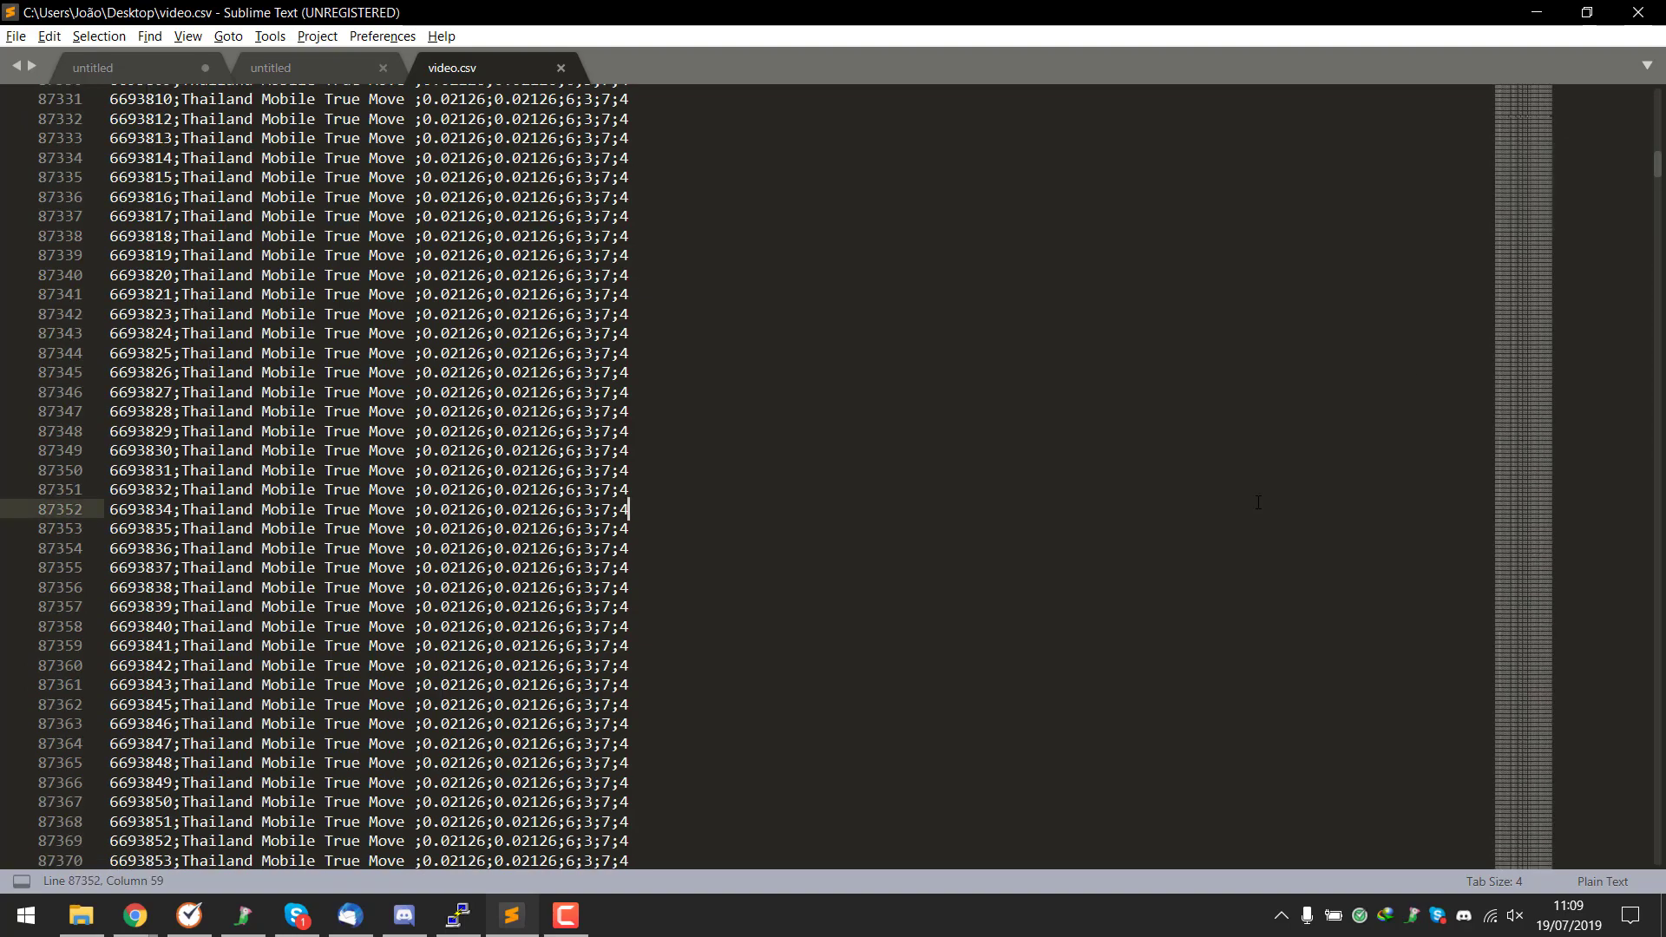
pyautogui.press('pagedown')
pyautogui.press('pagedown')
pyautogui.press('pagedown')
pyautogui.press('pagedown')
pyautogui.press('pagedown')
pyautogui.press('pagedown')
pyautogui.press('pagedown')
pyautogui.press('pagedown')
pyautogui.press('pagedown')
pyautogui.press('pagedown')
pyautogui.press('pagedown')
pyautogui.press('pagedown')
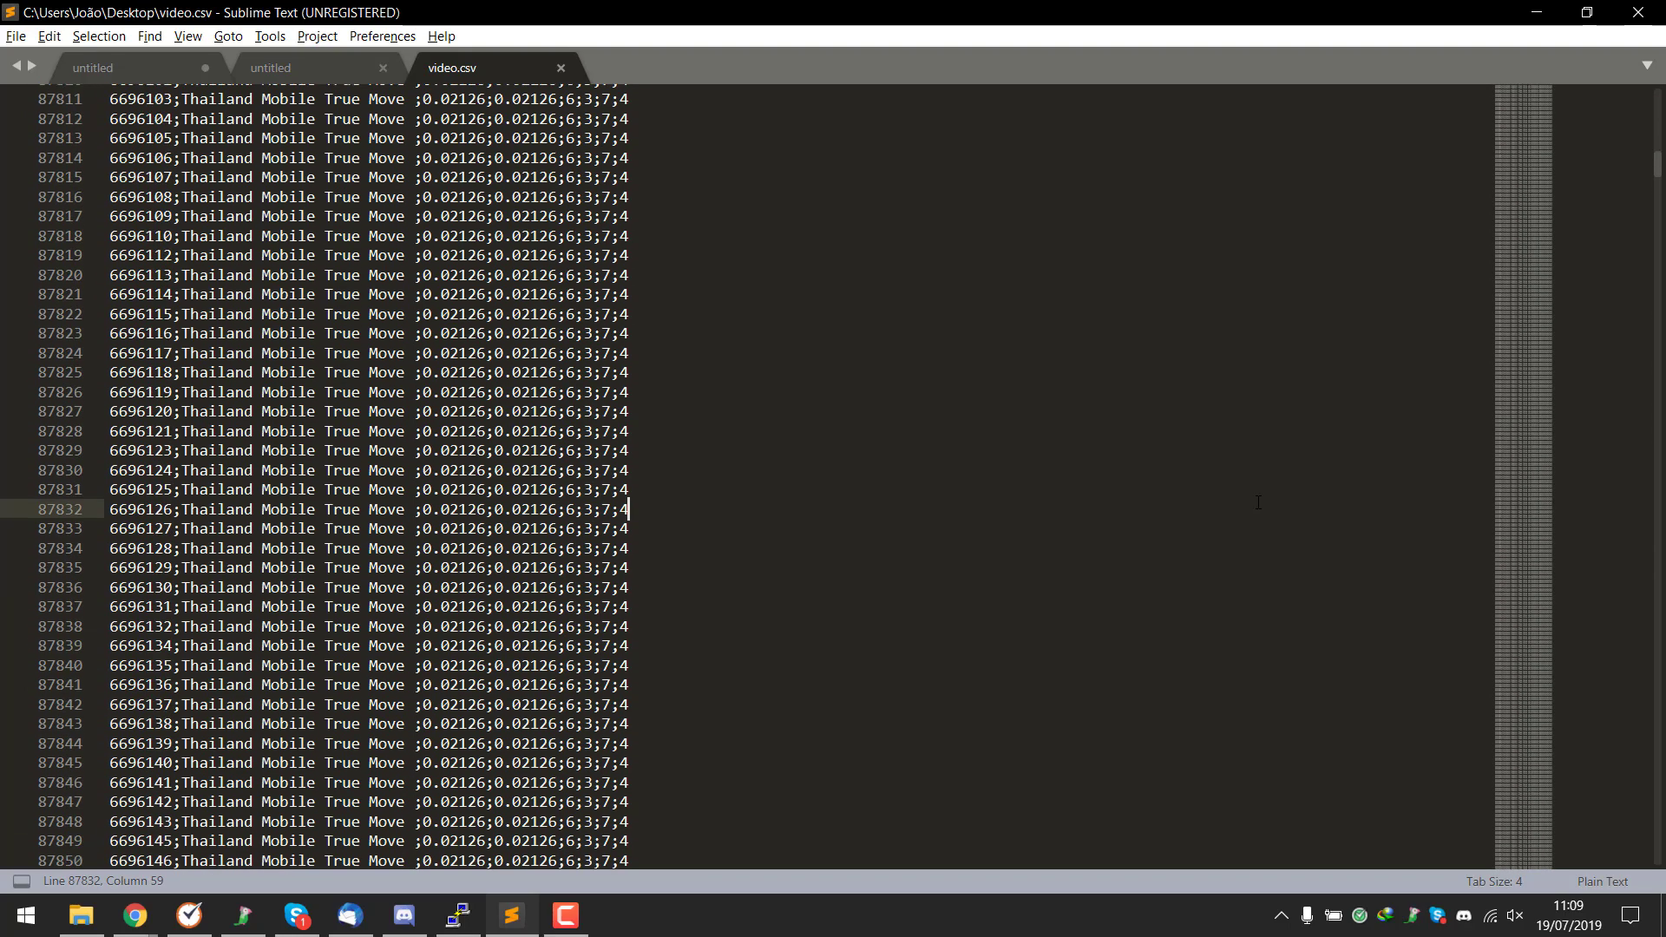
pyautogui.press('pagedown')
pyautogui.press('pagedown')
pyautogui.press('pagedown')
pyautogui.press('pagedown')
pyautogui.press('pagedown')
pyautogui.press('pagedown')
pyautogui.press('pagedown')
pyautogui.press('pagedown')
pyautogui.press('pagedown')
pyautogui.press('pagedown')
pyautogui.press('pagedown')
pyautogui.press('pagedown')
pyautogui.press('pagedown')
pyautogui.press('pagedown')
pyautogui.press('pagedown')
pyautogui.press('pagedown')
pyautogui.press('pagedown')
pyautogui.press('pagedown')
pyautogui.press('pagedown')
pyautogui.press('pagedown')
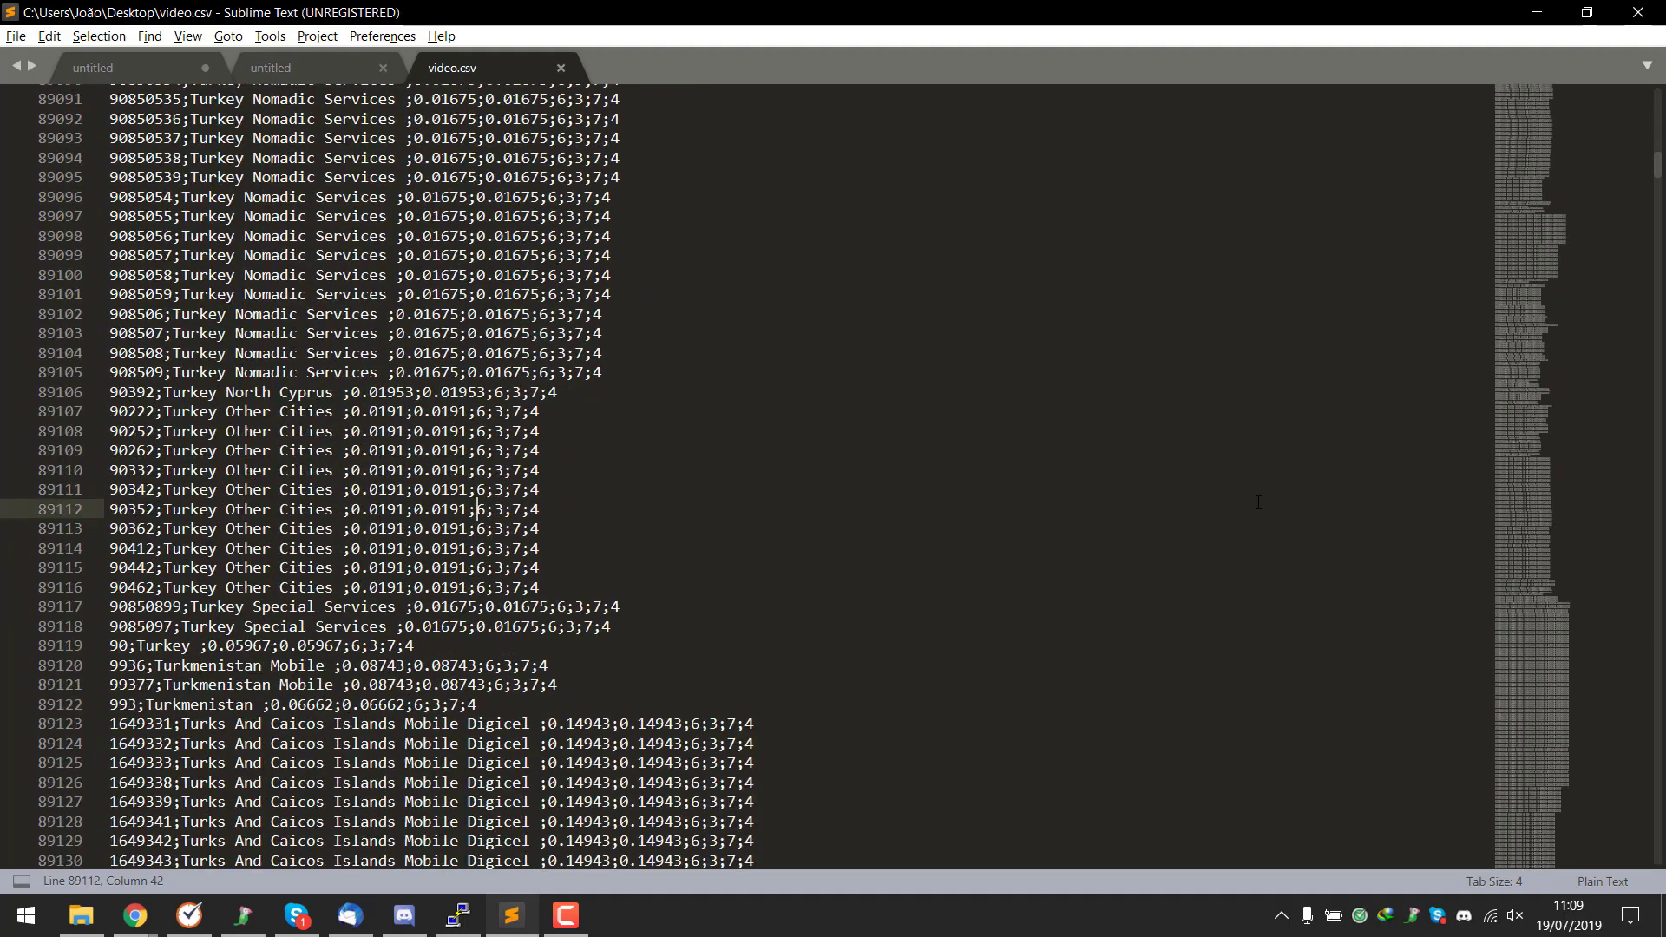
pyautogui.press('pagedown')
pyautogui.press('pagedown')
pyautogui.press('pagedown')
pyautogui.press('pagedown')
pyautogui.press('pagedown')
pyautogui.press('pagedown')
pyautogui.press('pagedown')
pyautogui.press('pagedown')
pyautogui.press('pagedown')
pyautogui.press('pagedown')
pyautogui.press('pagedown')
pyautogui.press('pagedown')
pyautogui.press('pagedown')
pyautogui.press('pagedown')
pyautogui.press('pagedown')
pyautogui.press('pagedown')
pyautogui.press('pagedown')
pyautogui.press('pagedown')
pyautogui.press('pagedown')
pyautogui.press('pagedown')
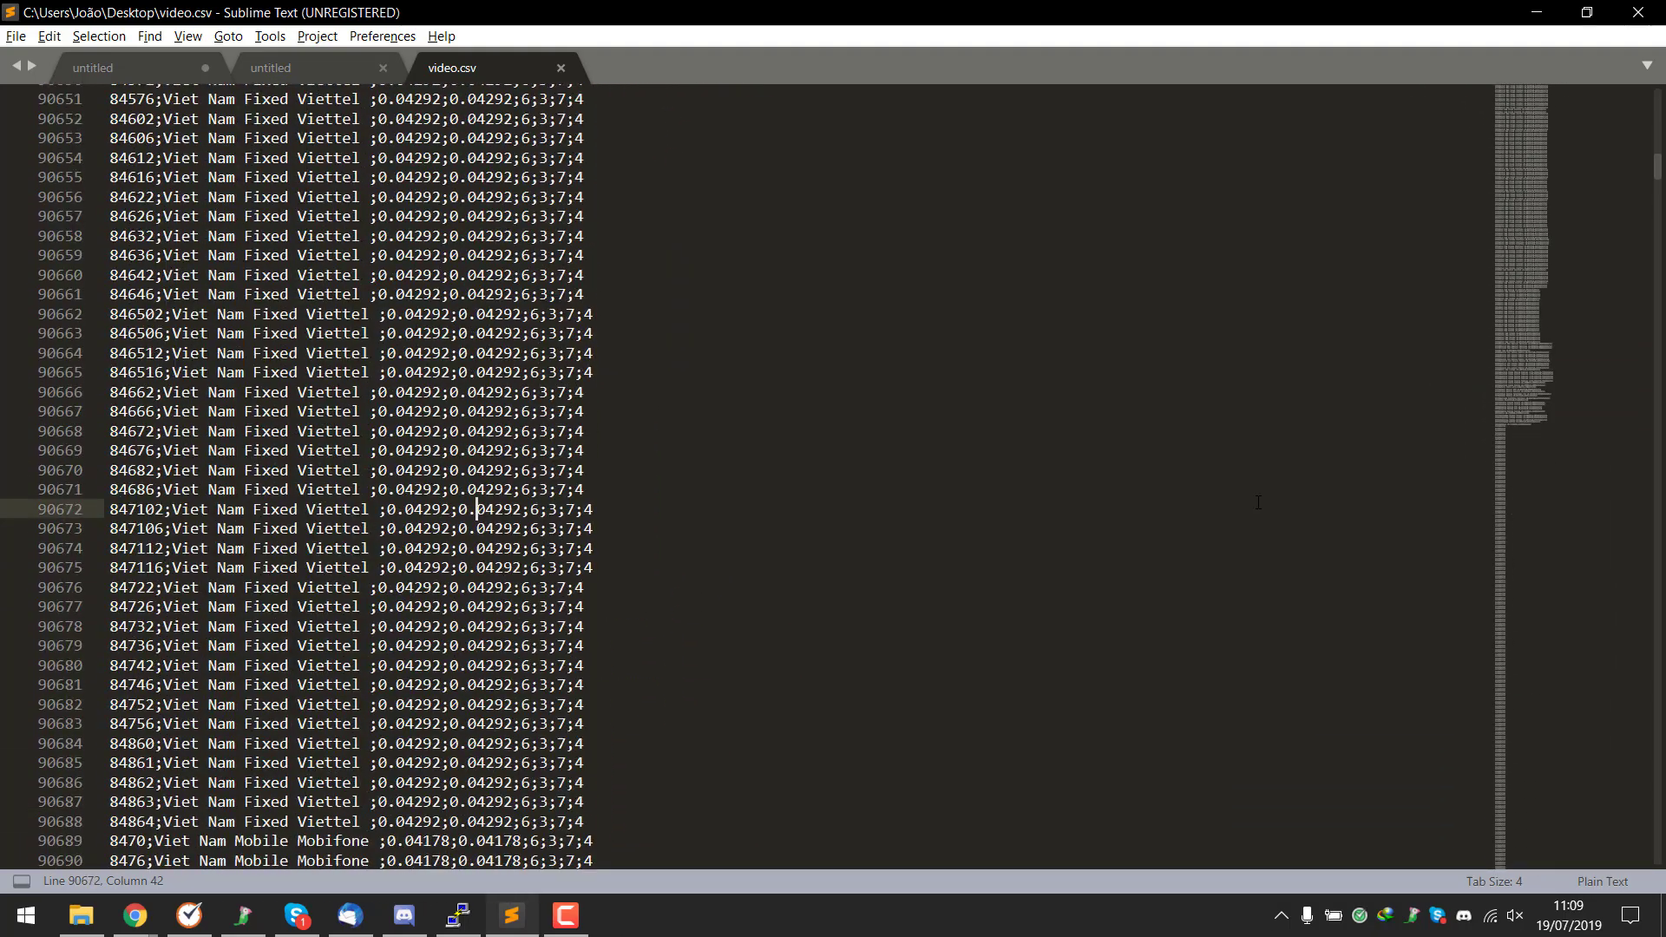
pyautogui.press('pagedown')
pyautogui.press('pagedown')
pyautogui.press('pagedown')
pyautogui.press('pagedown')
pyautogui.press('pagedown')
pyautogui.press('pagedown')
pyautogui.press('pagedown')
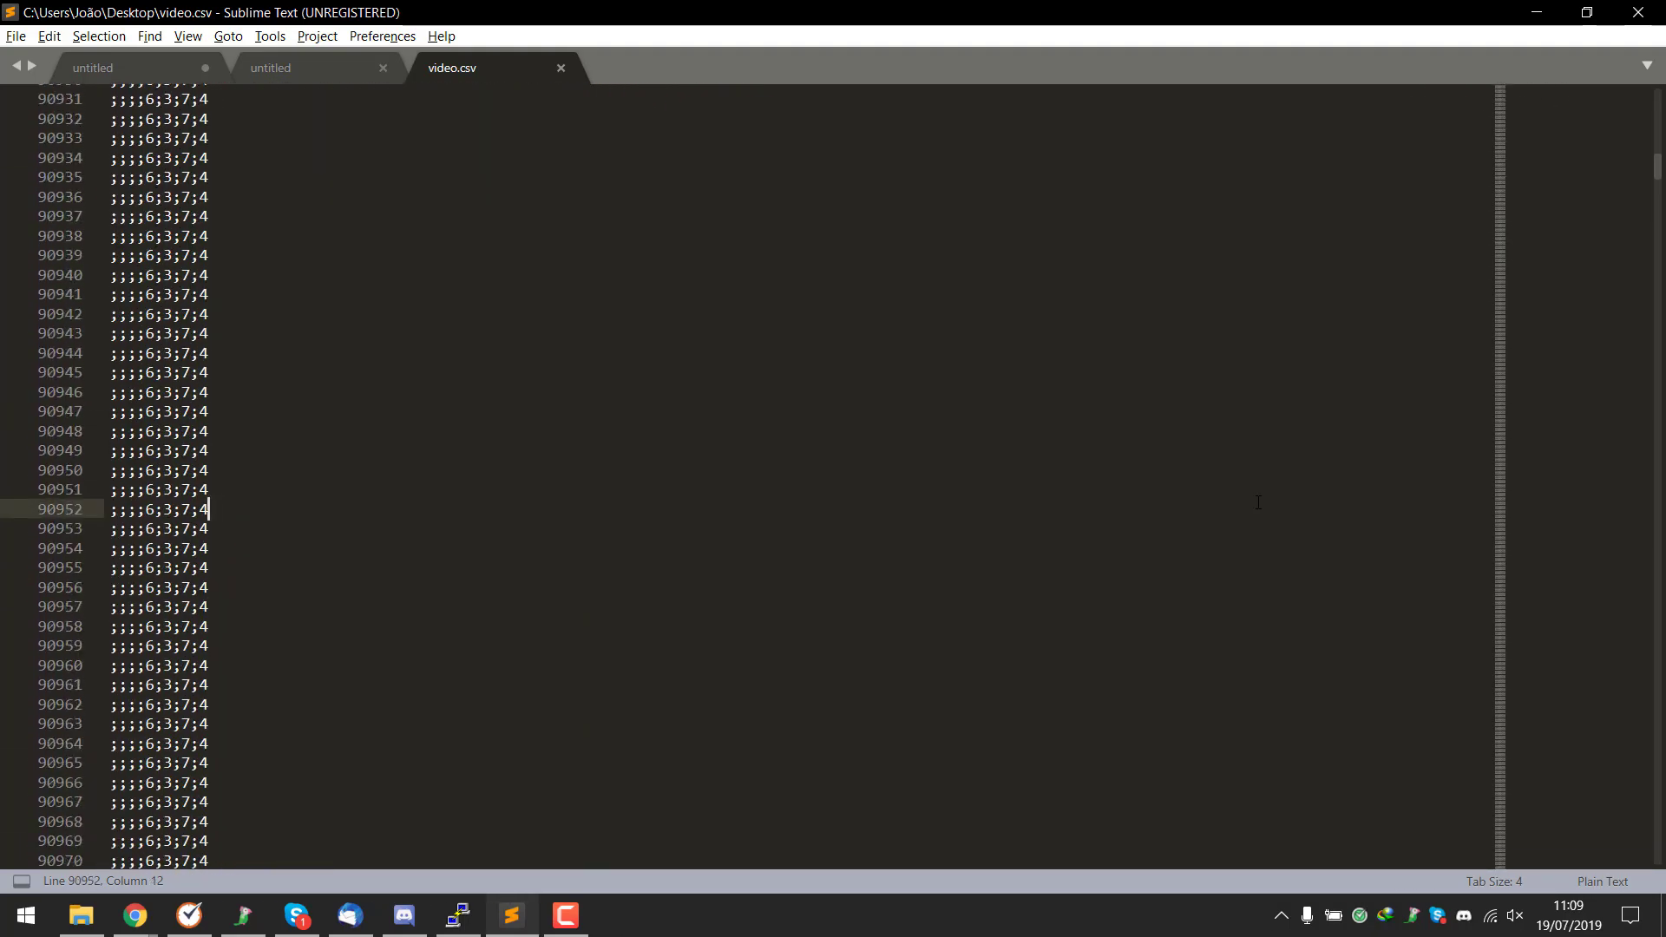
pyautogui.press('pageup')
pyautogui.press('pageup')
pyautogui.press('pageup')
pyautogui.press('pageup')
pyautogui.press('pageup')
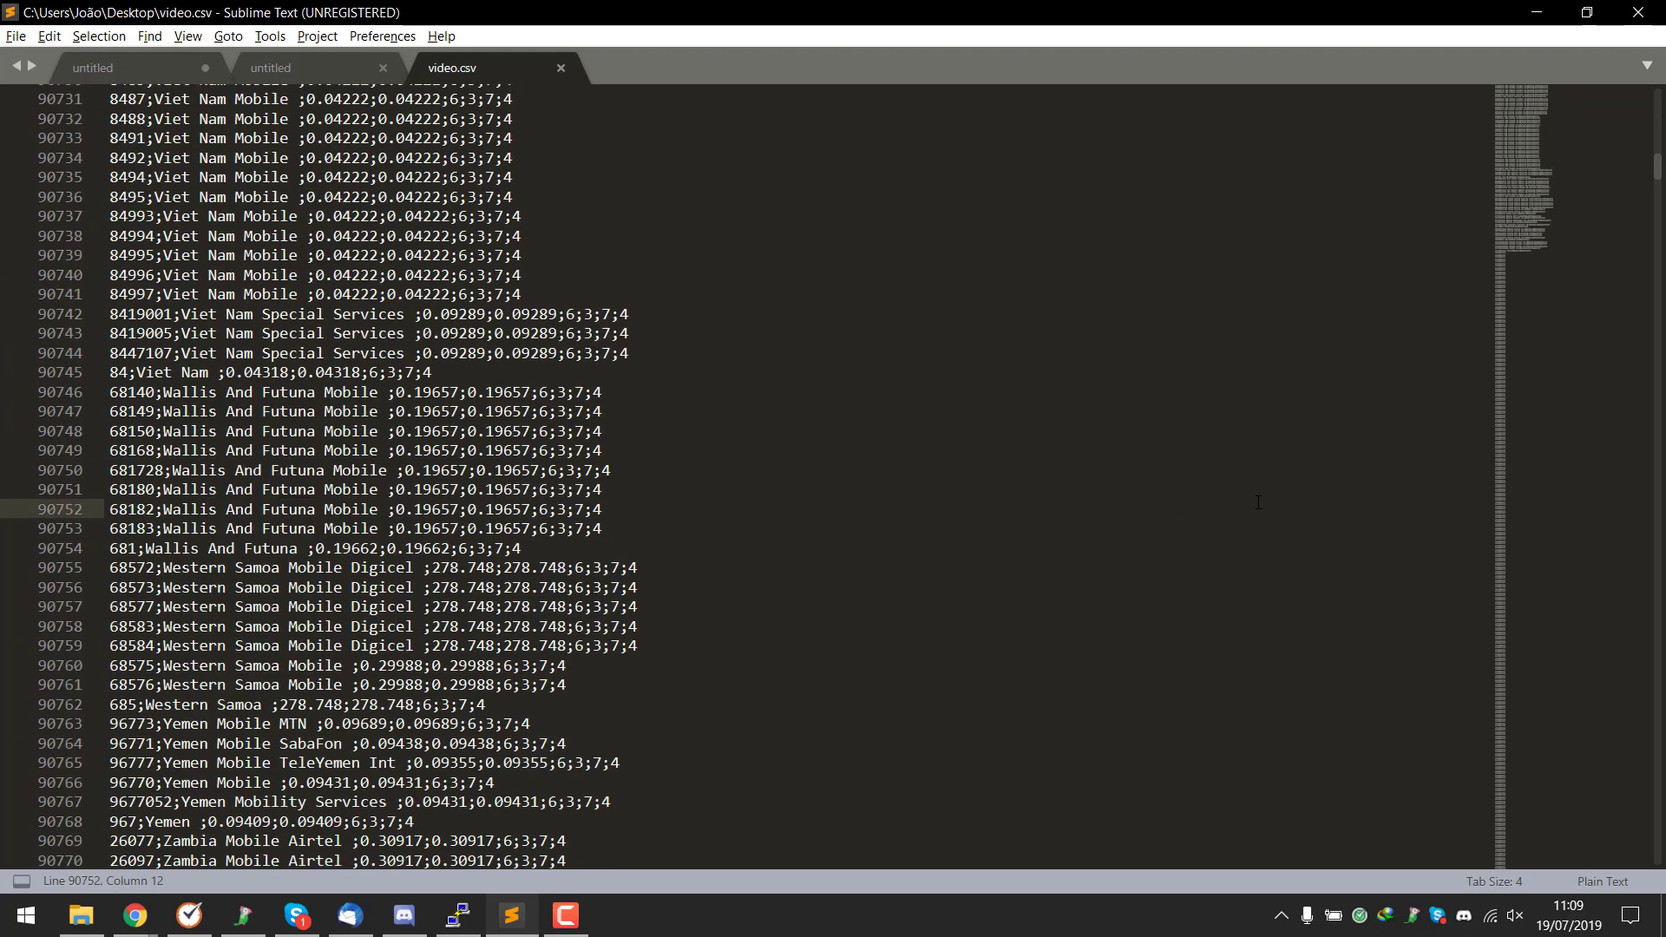
# Place the caret at the start of line 90780, the first ;;;;6;3;7;4 row after Zimbabwe.
pyautogui.press('Down')
pyautogui.press('Down')
pyautogui.press('Down')
pyautogui.press('Down')
pyautogui.press('Down')
pyautogui.press('Down')
pyautogui.press('Down')
pyautogui.press('Down')
pyautogui.press('Down')
pyautogui.press('Down')
pyautogui.press('Down')
pyautogui.press('Down')
pyautogui.press('Down')
pyautogui.press('Down')
pyautogui.press('Down')
pyautogui.press('Down')
pyautogui.press('Down')
pyautogui.press('Down')
pyautogui.press('Down')
pyautogui.press('Down')
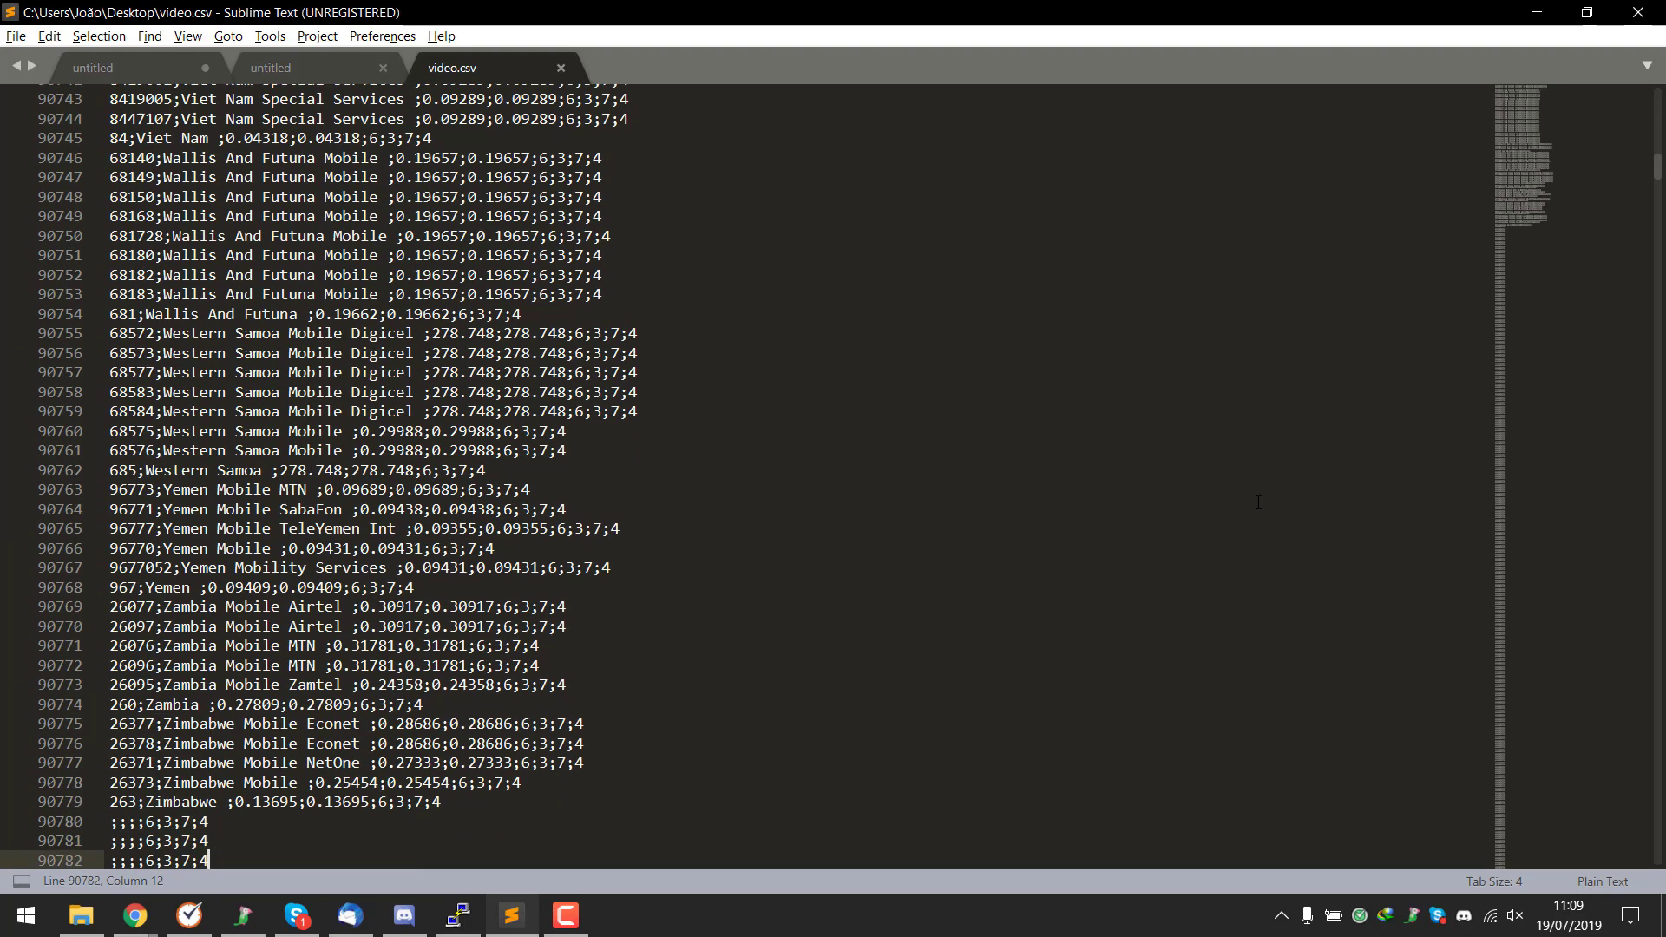
pyautogui.press('Up')
pyautogui.press('Up')
pyautogui.press('Up')
pyautogui.press('Up')
pyautogui.press('Up')
pyautogui.press('Up')
pyautogui.press('Up')
pyautogui.press('Up')
pyautogui.press('Up')
pyautogui.press('Up')
pyautogui.press('Up')
pyautogui.press('Up')
pyautogui.press('Up')
pyautogui.press('Up')
pyautogui.press('Up')
pyautogui.press('Left')
pyautogui.press('Left')
pyautogui.press('Left')
pyautogui.press('Left')
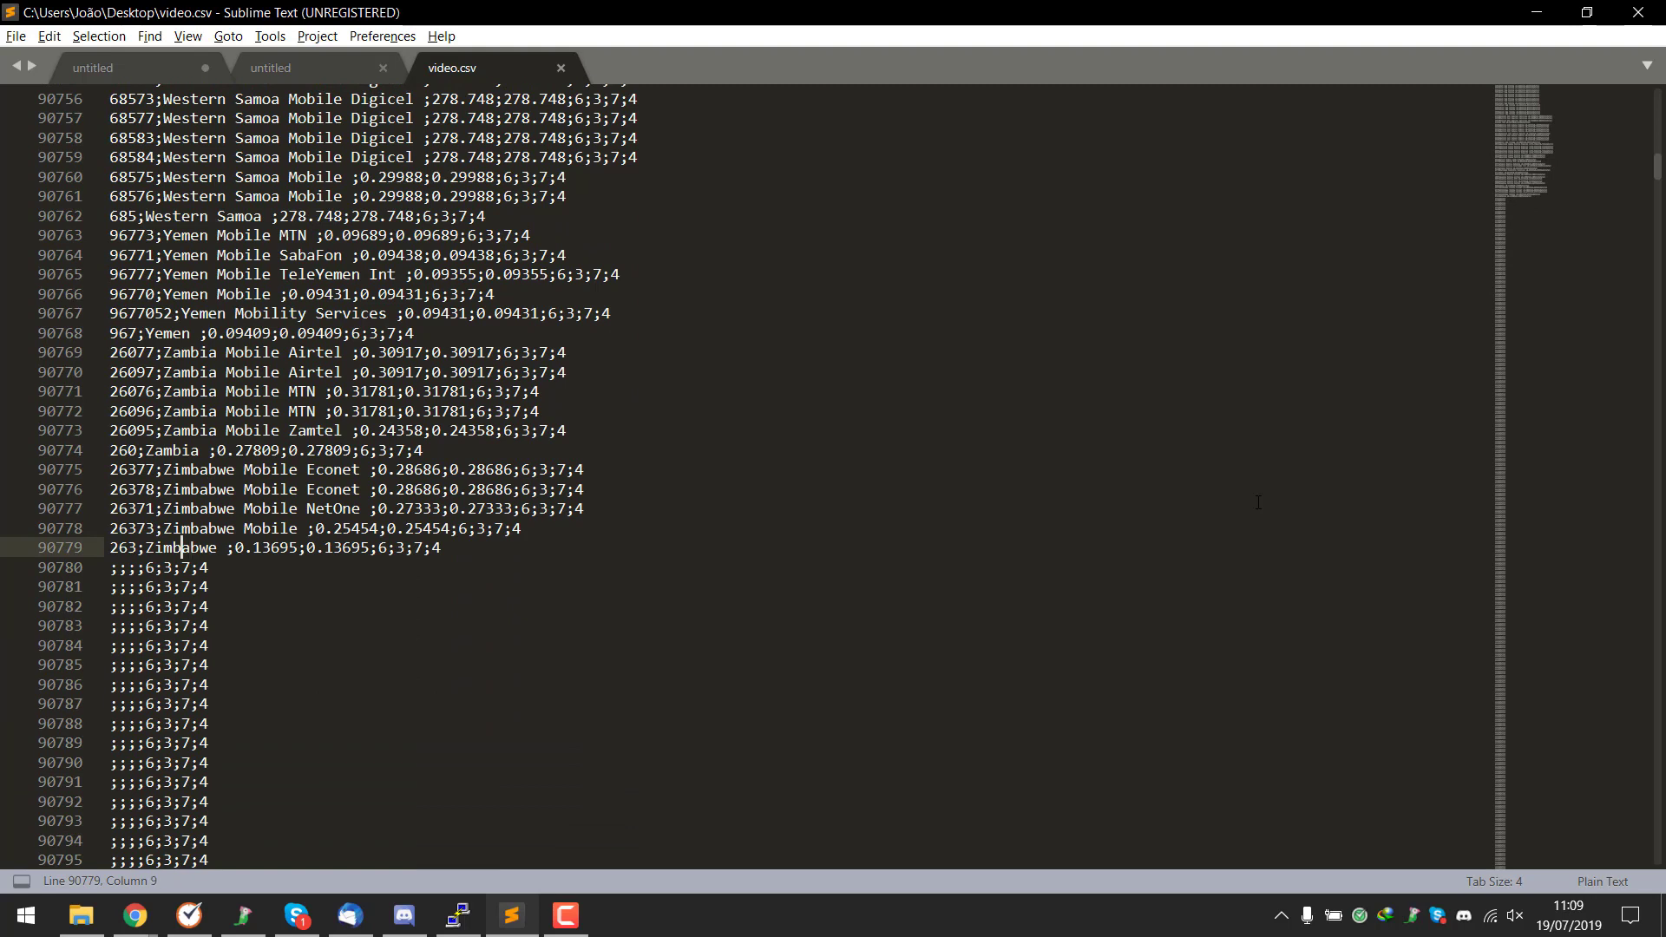
pyautogui.press('Down')
pyautogui.press('Left')
pyautogui.press('Left')
pyautogui.press('Left')
pyautogui.press('Left')
pyautogui.press('Left')
pyautogui.press('Left')
pyautogui.press('Left')
pyautogui.press('Right')
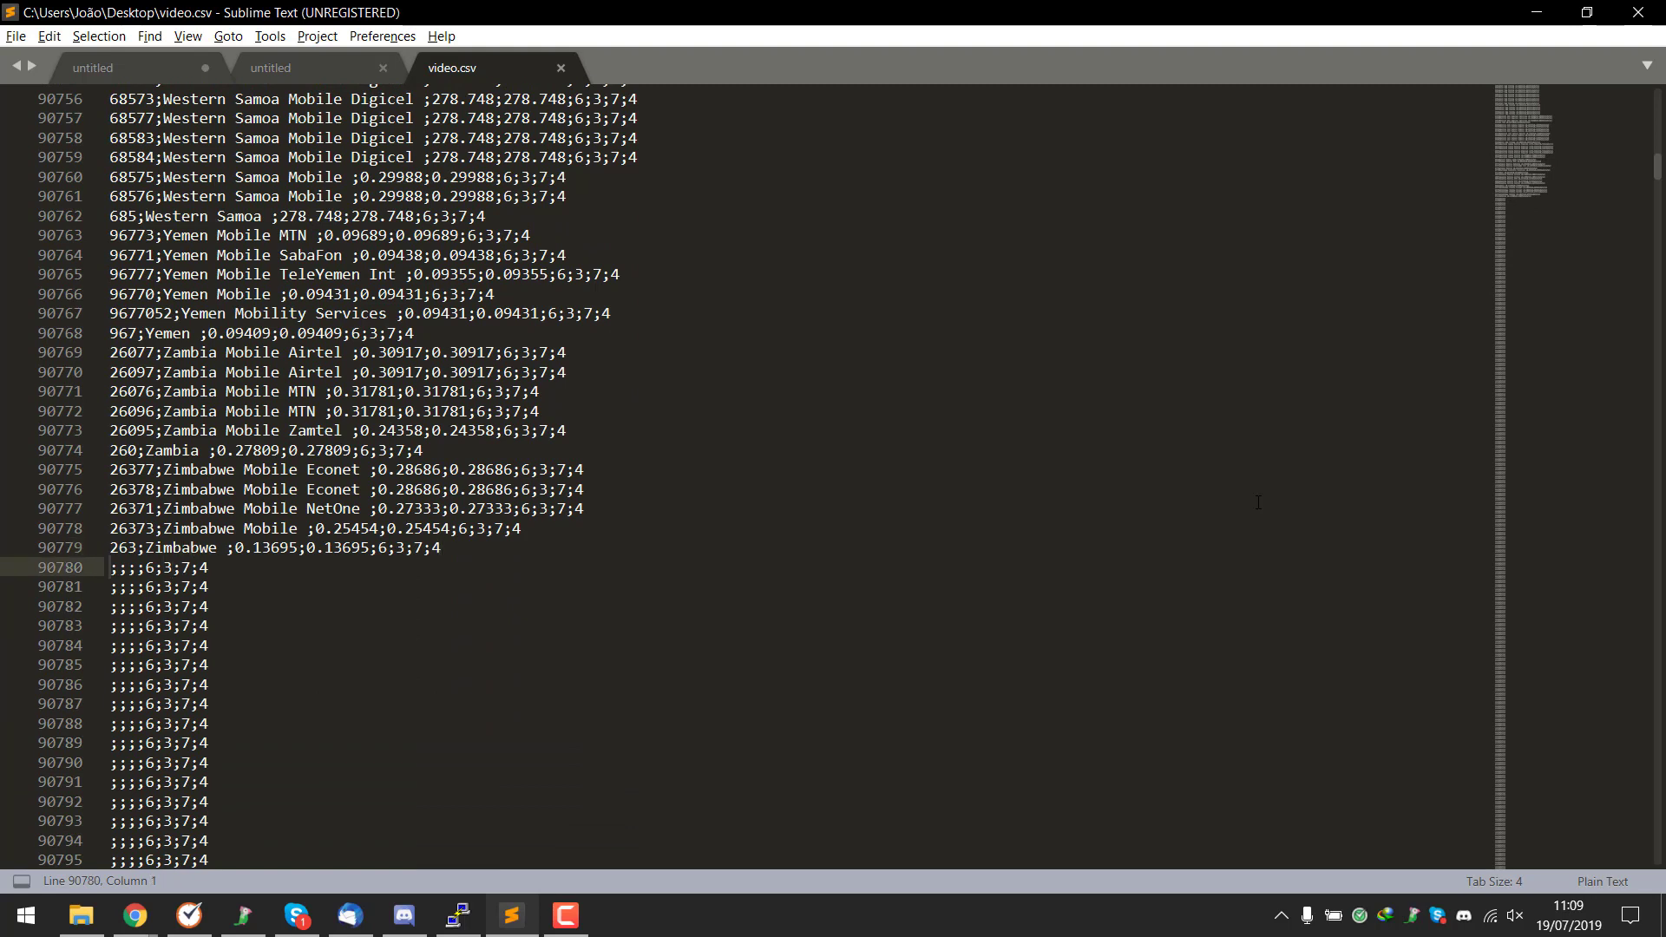
pyautogui.press('Right')
pyautogui.press('Right')
pyautogui.press('Right')
pyautogui.press('Right')
pyautogui.hotkey('shift', 'Right')
pyautogui.hotkey('ctrl', 'alt', 'Down')
pyautogui.hotkey('ctrl', 'alt', 'Down')
pyautogui.hotkey('ctrl', 'alt', 'Down')
pyautogui.hotkey('ctrl', 'alt', 'Down')
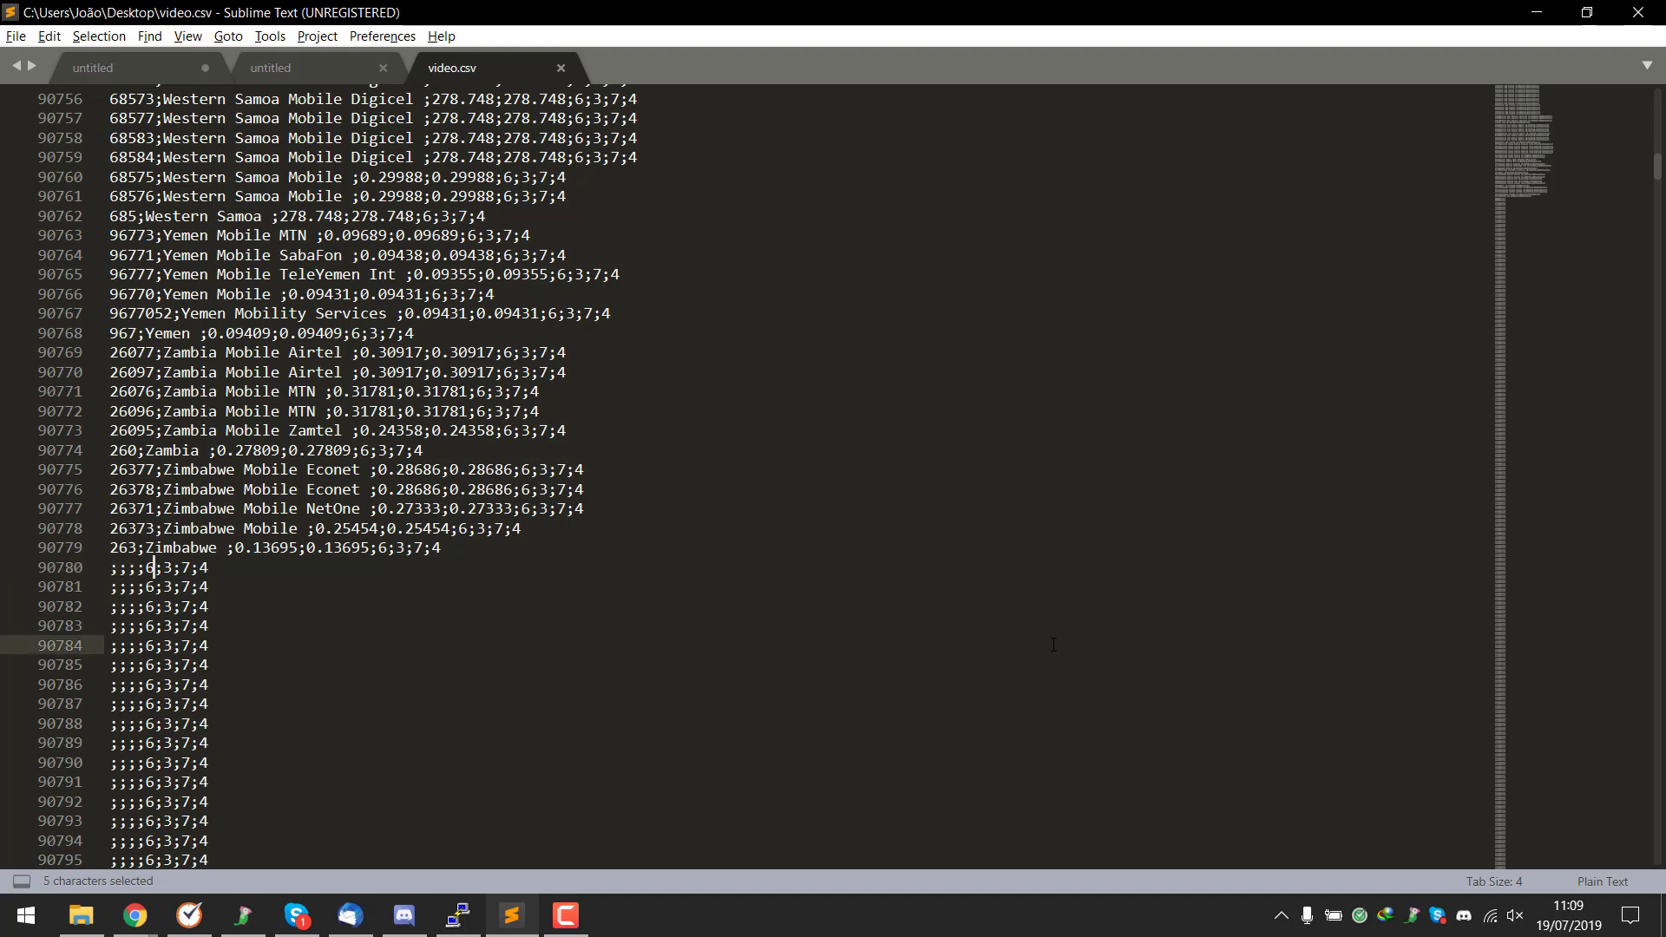
pyautogui.hotkey('ctrl', 'alt', 'Down')
pyautogui.hotkey('ctrl', 'alt', 'Down')
pyautogui.hotkey('ctrl', 'alt', 'Down')
pyautogui.hotkey('ctrl', 'alt', 'Down')
pyautogui.hotkey('ctrl', 'alt', 'Down')
pyautogui.hotkey('ctrl', 'alt', 'Down')
pyautogui.hotkey('ctrl', 'alt', 'Down')
pyautogui.hotkey('ctrl', 'alt', 'Down')
pyautogui.press('Escape')
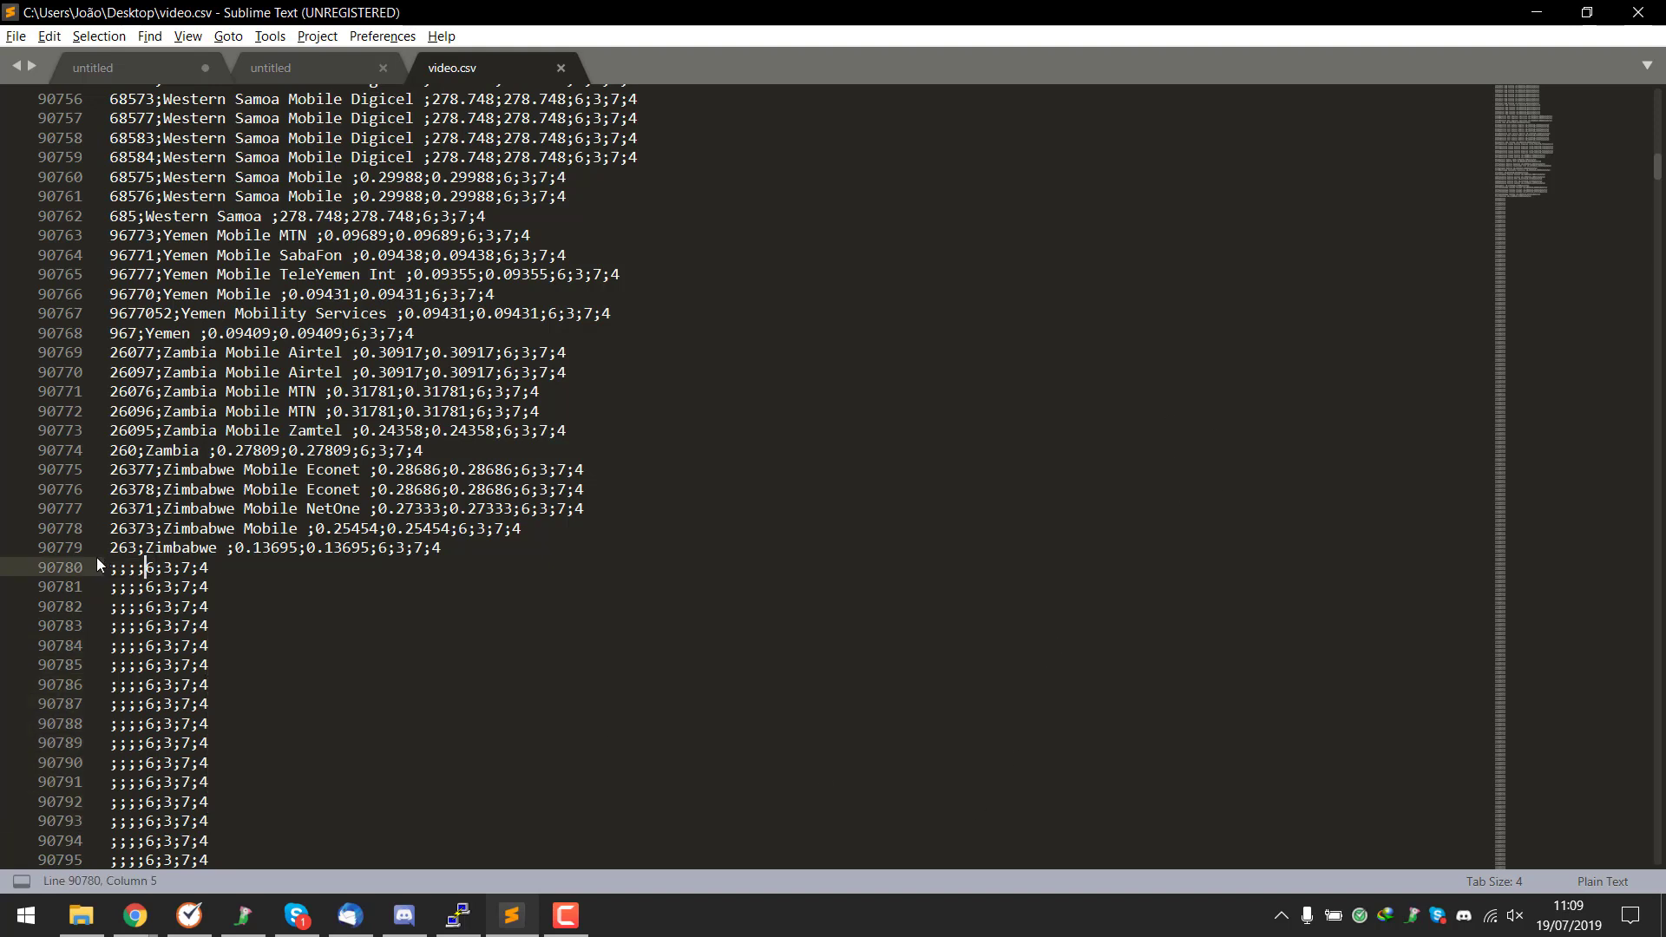
pyautogui.press('Home')
# Select the junk rows through the file's end, delete them and save video.csv.
pyautogui.hotkey('shift', 'Right')
pyautogui.hotkey('shift', 'Right')
pyautogui.hotkey('shift', 'Right')
pyautogui.hotkey('shift', 'Right')
pyautogui.hotkey('shift', 'Right')
pyautogui.hotkey('shift', 'Right')
pyautogui.hotkey('shift', 'Right')
pyautogui.hotkey('shift', 'Right')
pyautogui.hotkey('shift', 'Right')
pyautogui.hotkey('shift', 'Right')
pyautogui.hotkey('shift', 'Right')
pyautogui.hotkey('shift', 'Right')
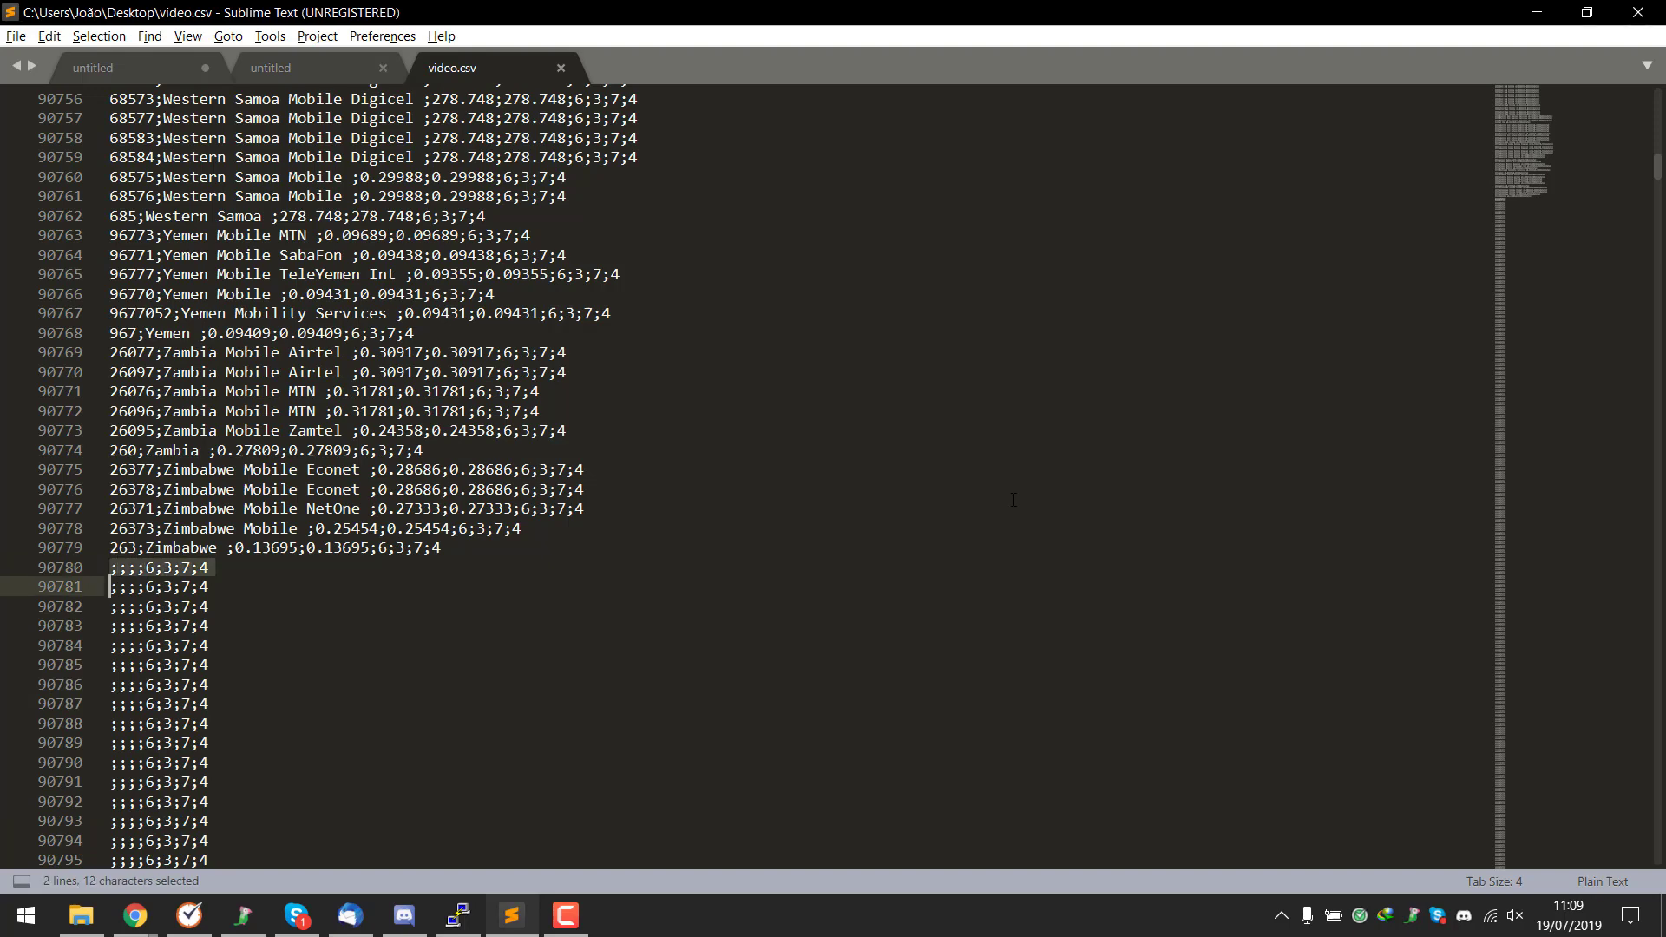
pyautogui.hotkey('shift', 'End')
pyautogui.hotkey('shift', 'pagedown')
pyautogui.hotkey('shift', 'pagedown')
pyautogui.hotkey('shift', 'pagedown')
pyautogui.hotkey('shift', 'pagedown')
pyautogui.hotkey('shift', 'pagedown')
pyautogui.hotkey('shift', 'pagedown')
pyautogui.hotkey('shift', 'pagedown')
pyautogui.hotkey('shift', 'pagedown')
pyautogui.hotkey('shift', 'pagedown')
pyautogui.hotkey('shift', 'pagedown')
pyautogui.hotkey('shift', 'pagedown')
pyautogui.hotkey('shift', 'pagedown')
pyautogui.hotkey('shift', 'pagedown')
pyautogui.hotkey('shift', 'pagedown')
pyautogui.hotkey('shift', 'pagedown')
pyautogui.hotkey('shift', 'pagedown')
pyautogui.hotkey('shift', 'pagedown')
pyautogui.hotkey('shift', 'pagedown')
pyautogui.hotkey('shift', 'pagedown')
pyautogui.hotkey('shift', 'pagedown')
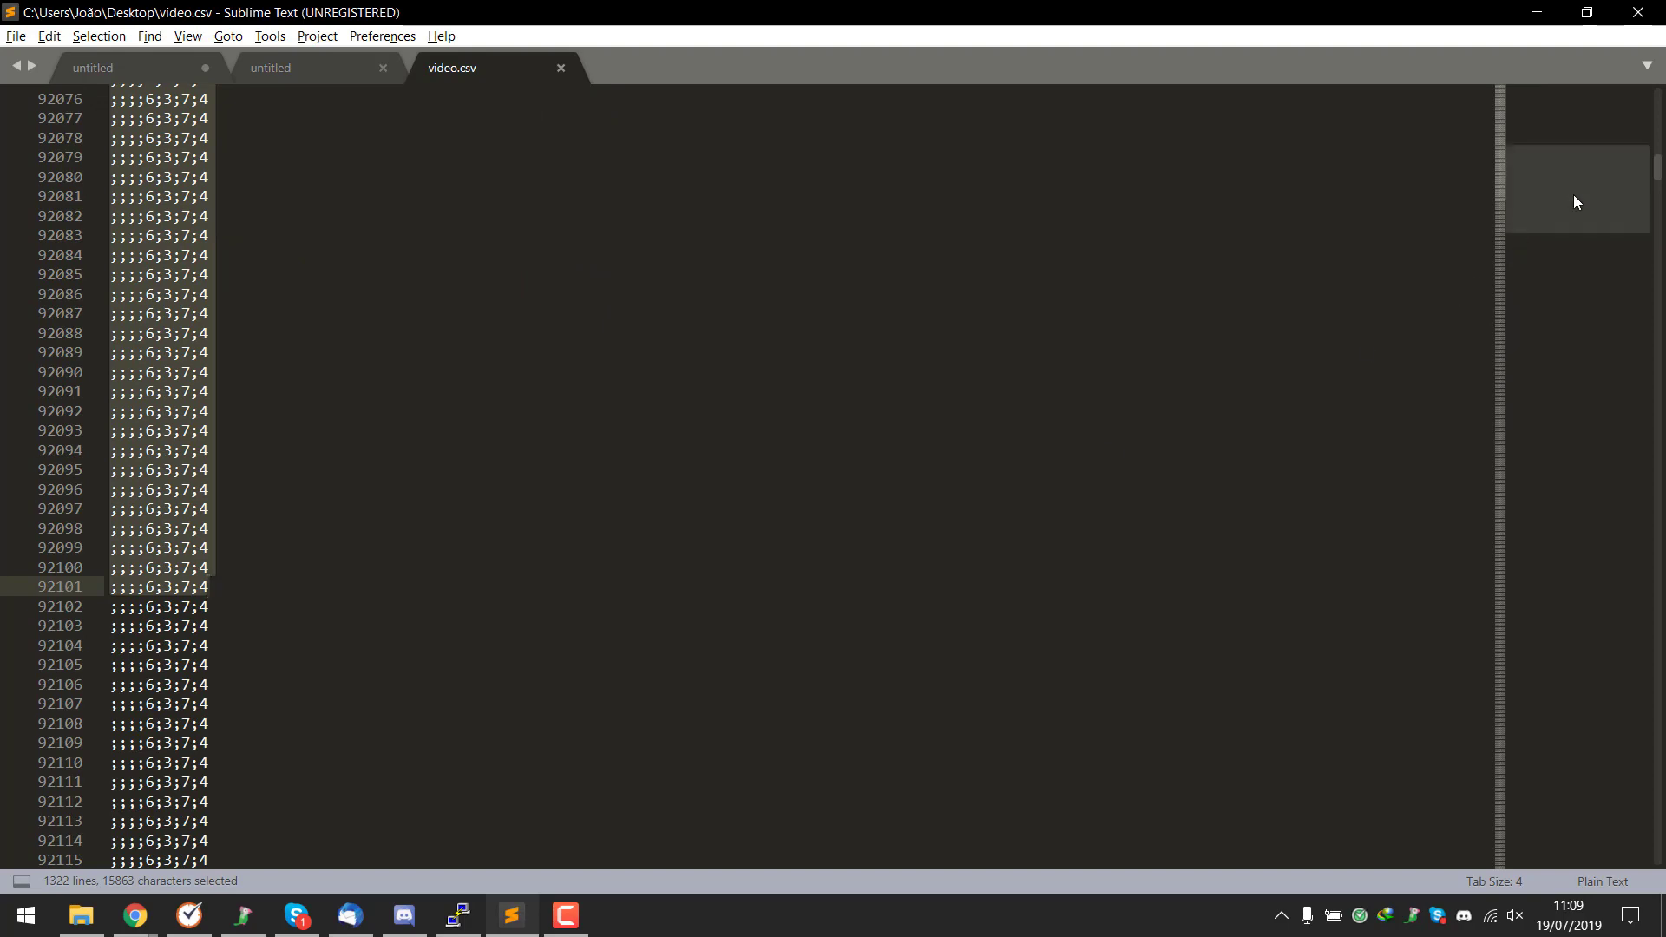
pyautogui.moveTo(1549, 180); pyautogui.dragTo(1553, 853)
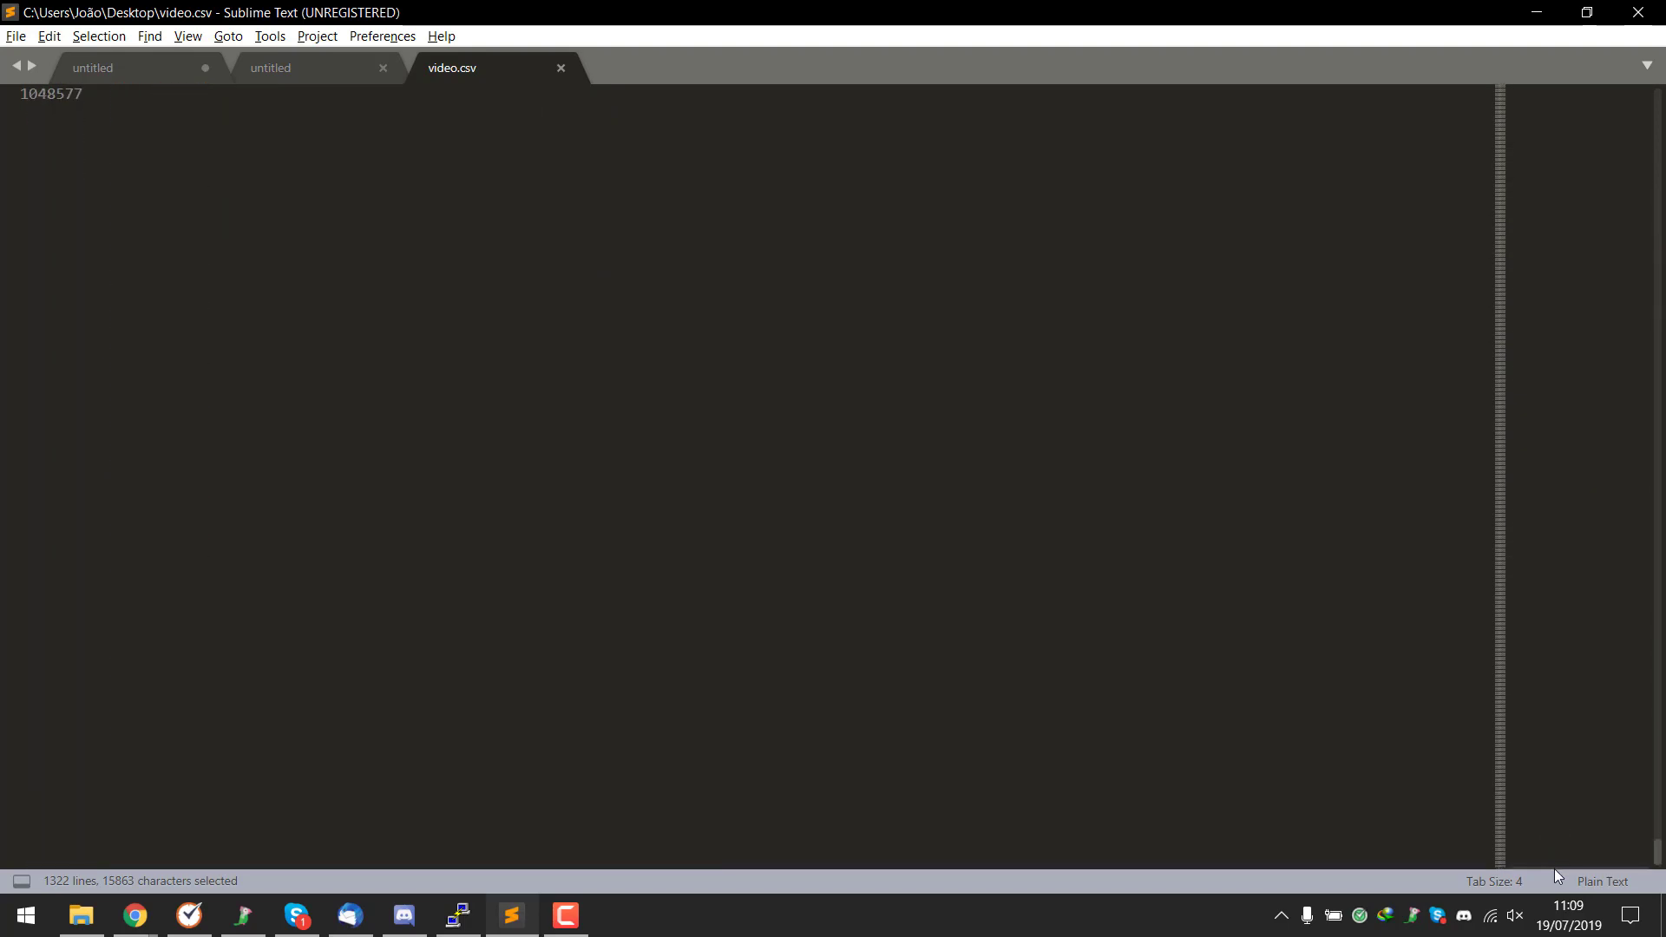
pyautogui.scroll(12, 1575, 837)
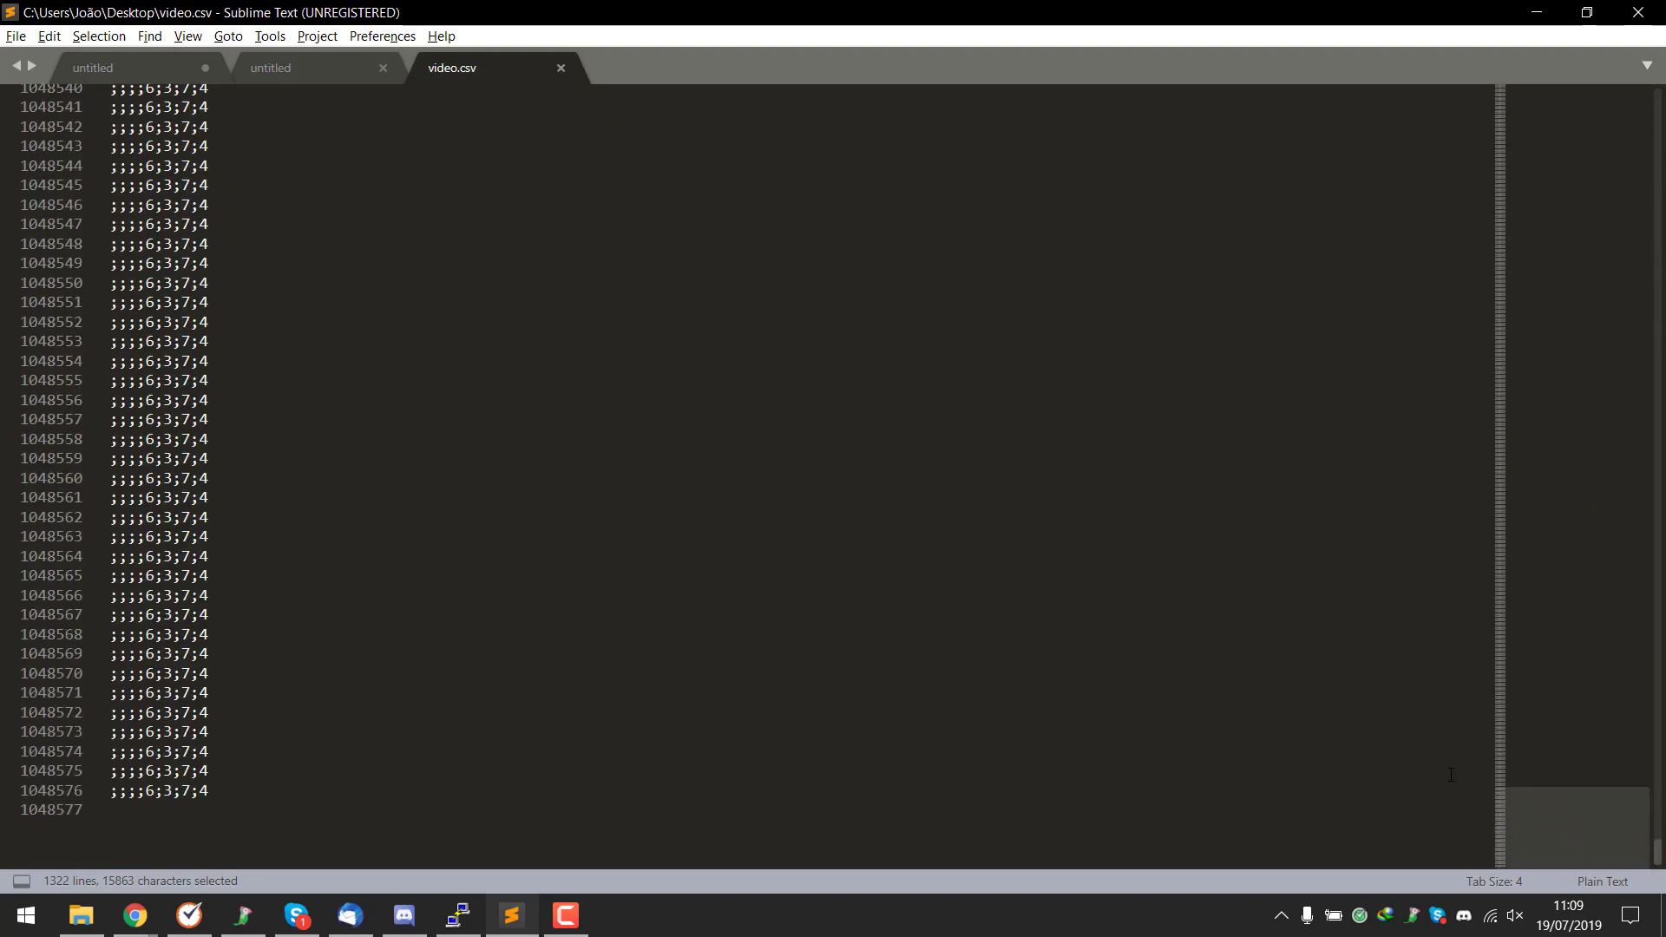
pyautogui.keyDown('shift'); pyautogui.click(893, 802); pyautogui.keyUp('shift')
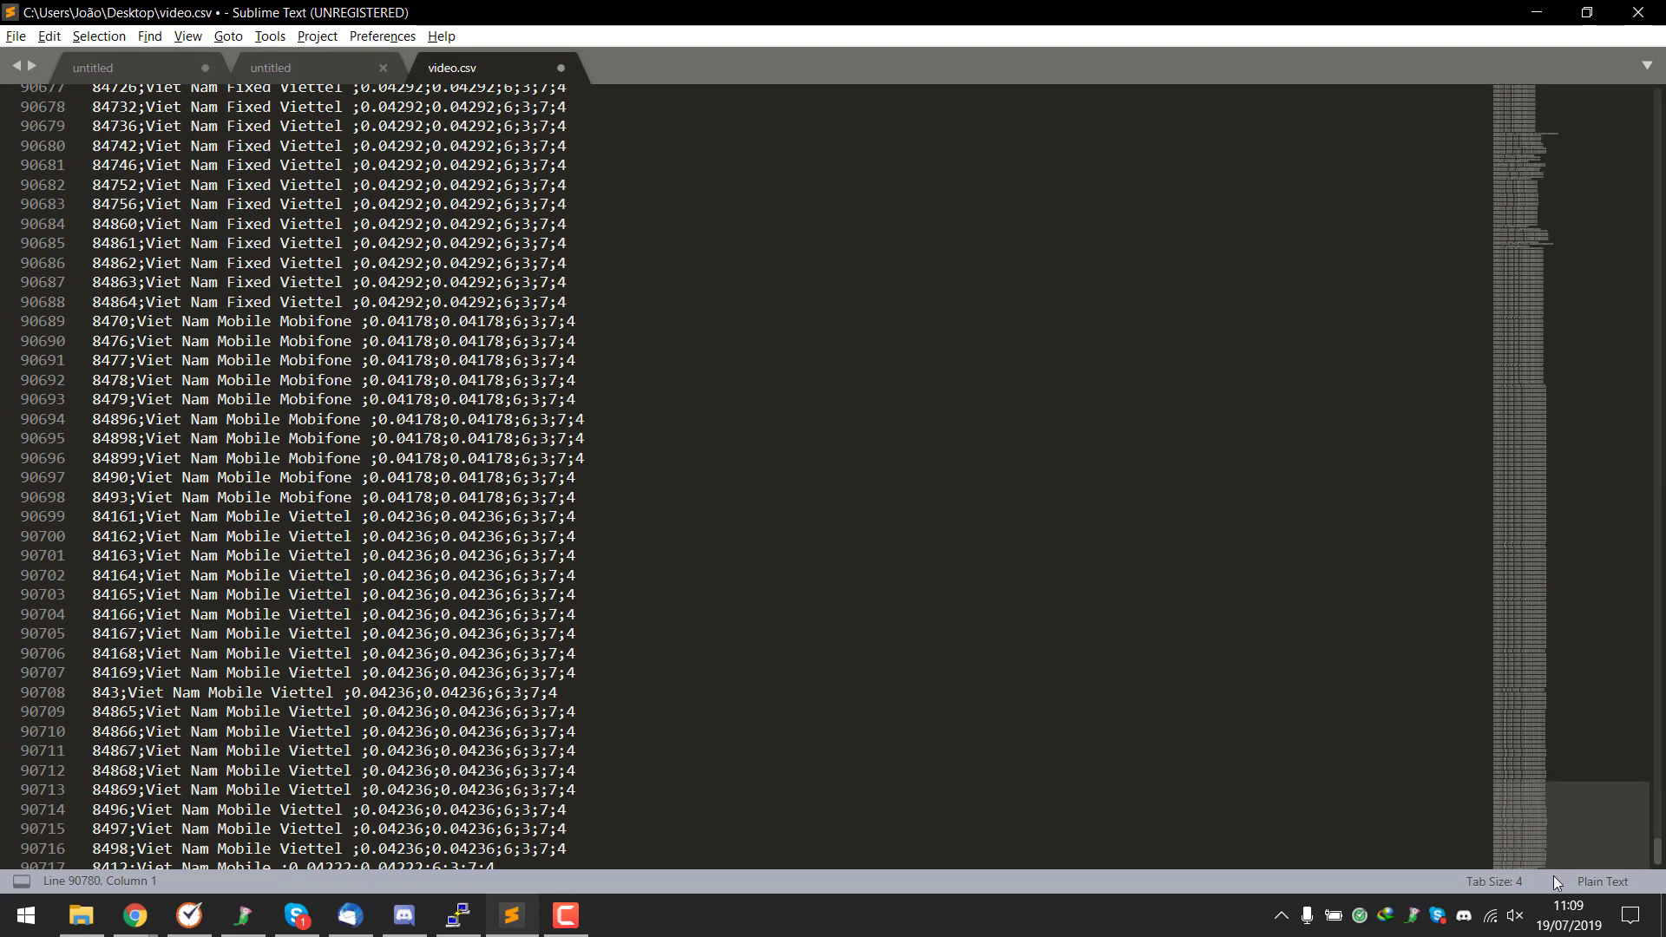
pyautogui.moveTo(1554, 830); pyautogui.dragTo(1607, 843)
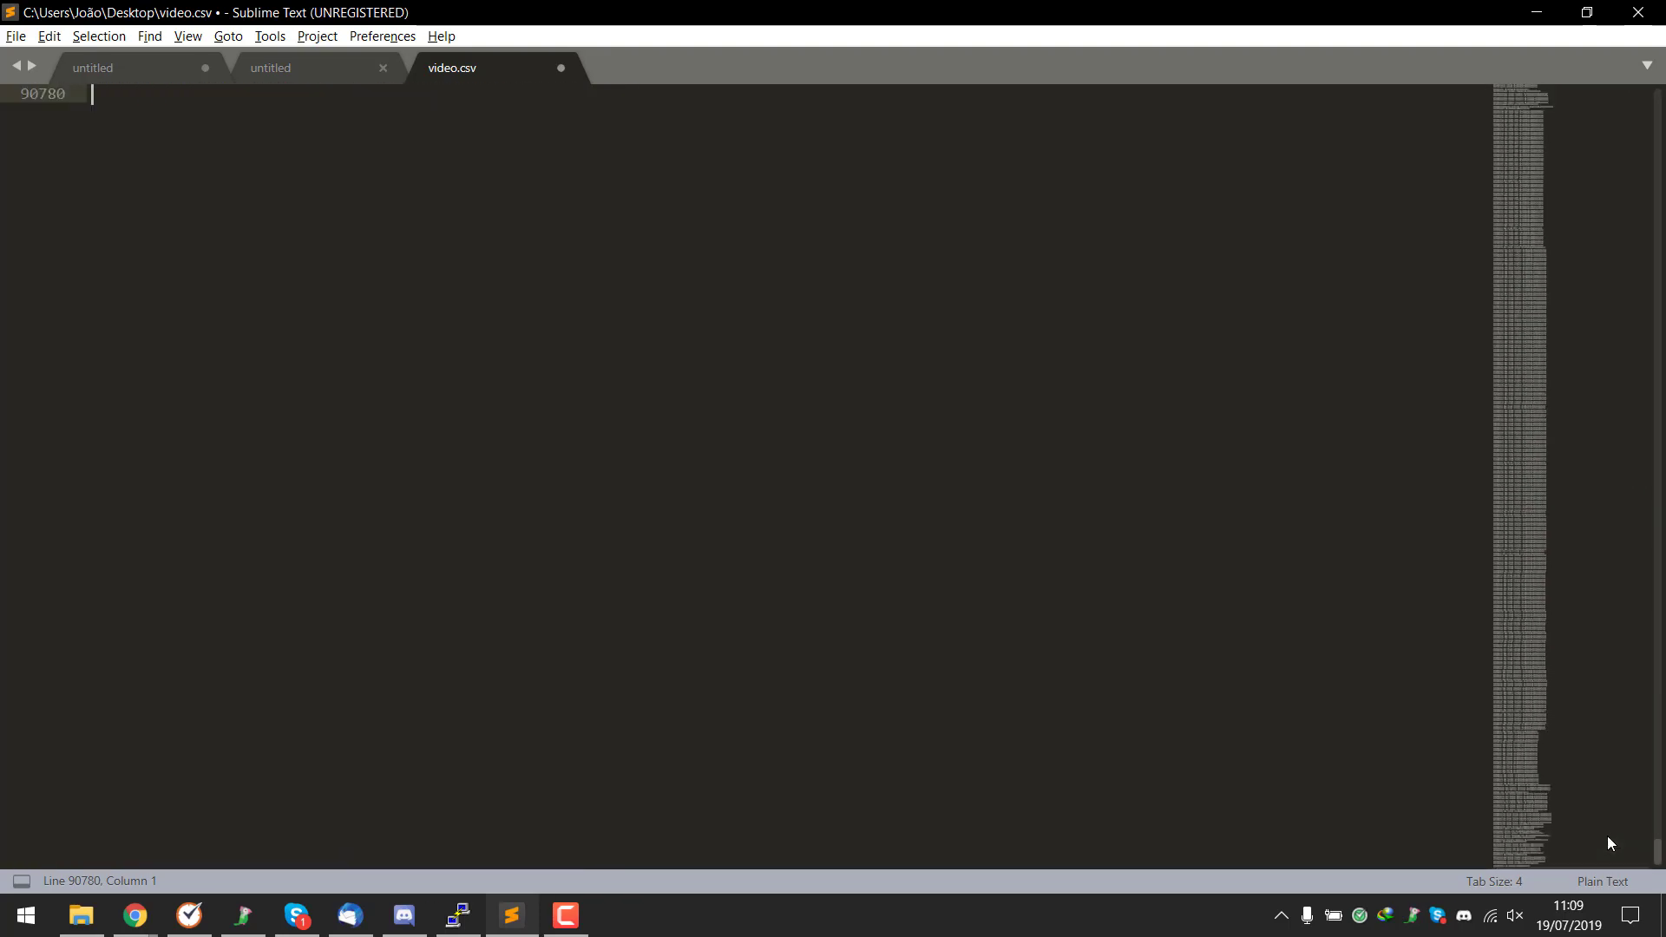
pyautogui.press('BackSpace')
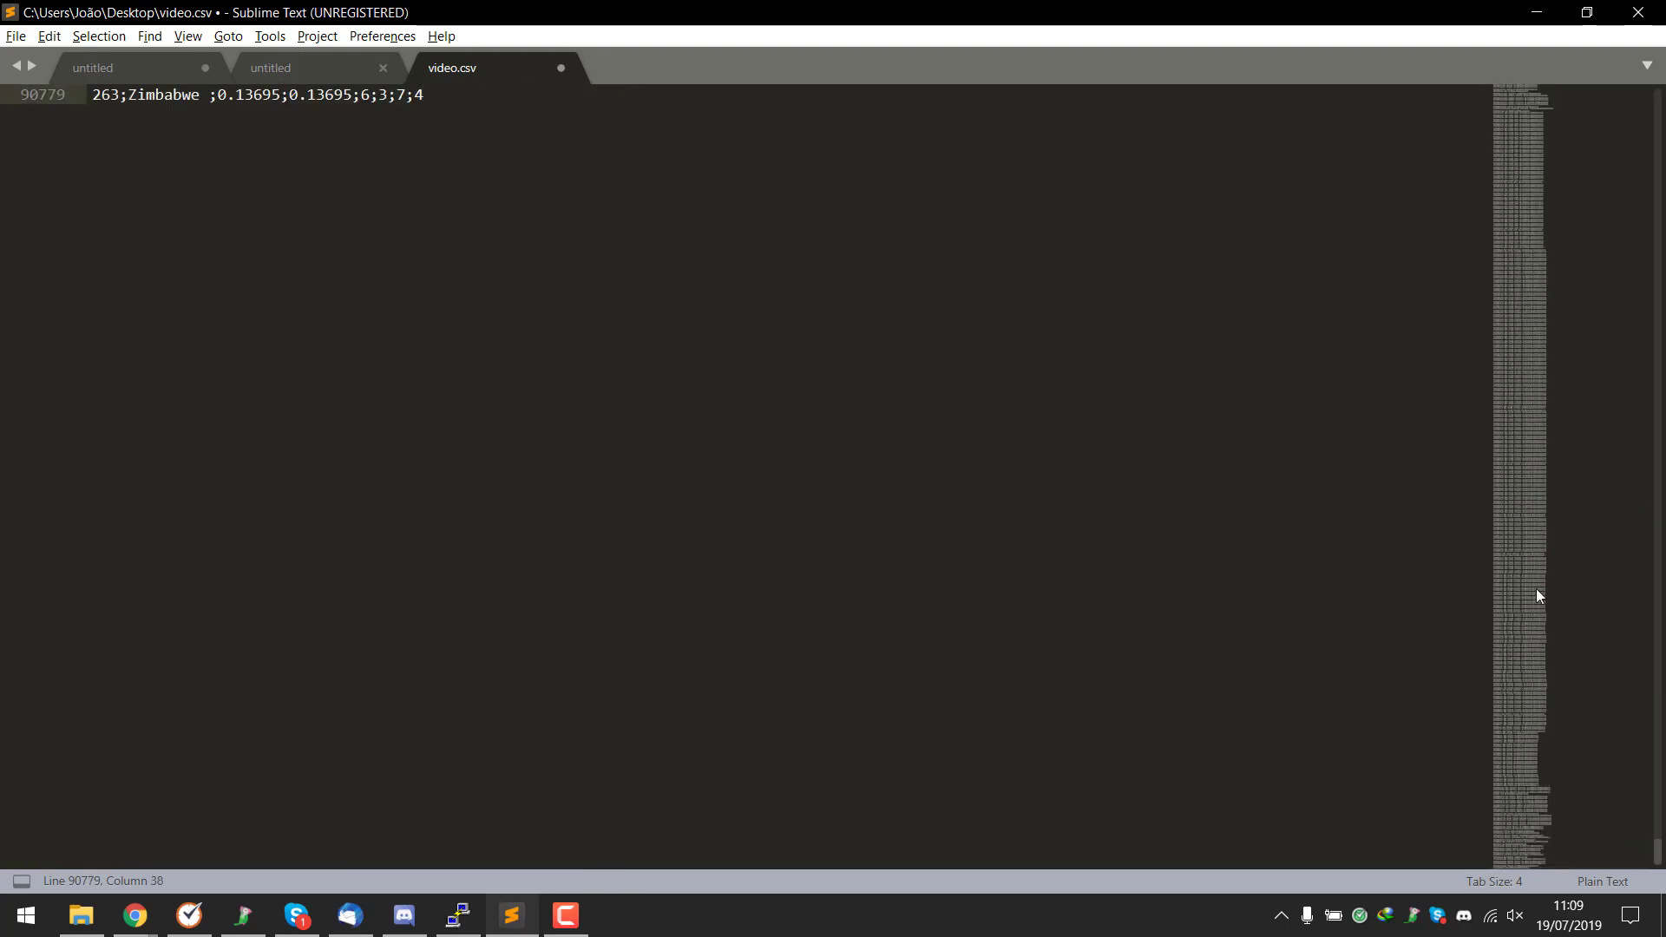
pyautogui.moveTo(1565, 800); pyautogui.dragTo(1563, 836)
pyautogui.hotkey('ctrl', 's')
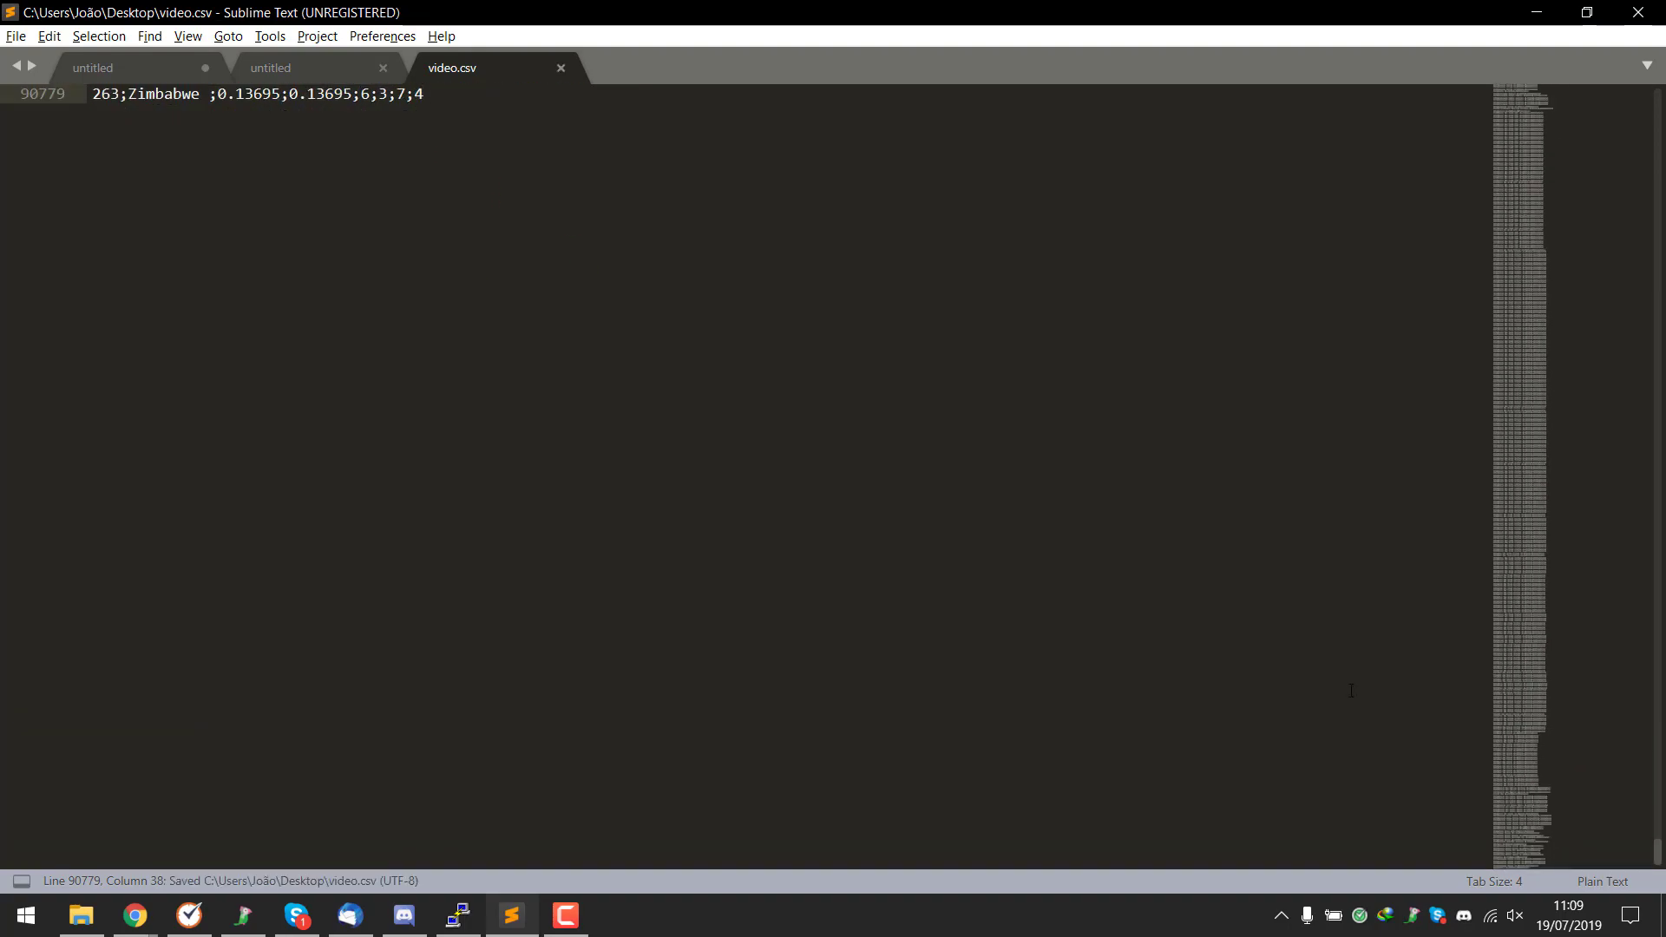
# Review the final tariff rows of video.csv, including the Viet Nam block.
pyautogui.press('Up')
pyautogui.press('Up')
pyautogui.press('Up')
pyautogui.press('Up')
pyautogui.press('Up')
pyautogui.press('Up')
pyautogui.press('Up')
pyautogui.press('Up')
pyautogui.press('Up')
pyautogui.press('Up')
pyautogui.press('Up')
pyautogui.press('Up')
pyautogui.press('Up')
pyautogui.press('Up')
pyautogui.press('Up')
pyautogui.press('Up')
pyautogui.press('Up')
pyautogui.press('Up')
pyautogui.press('Up')
pyautogui.press('Up')
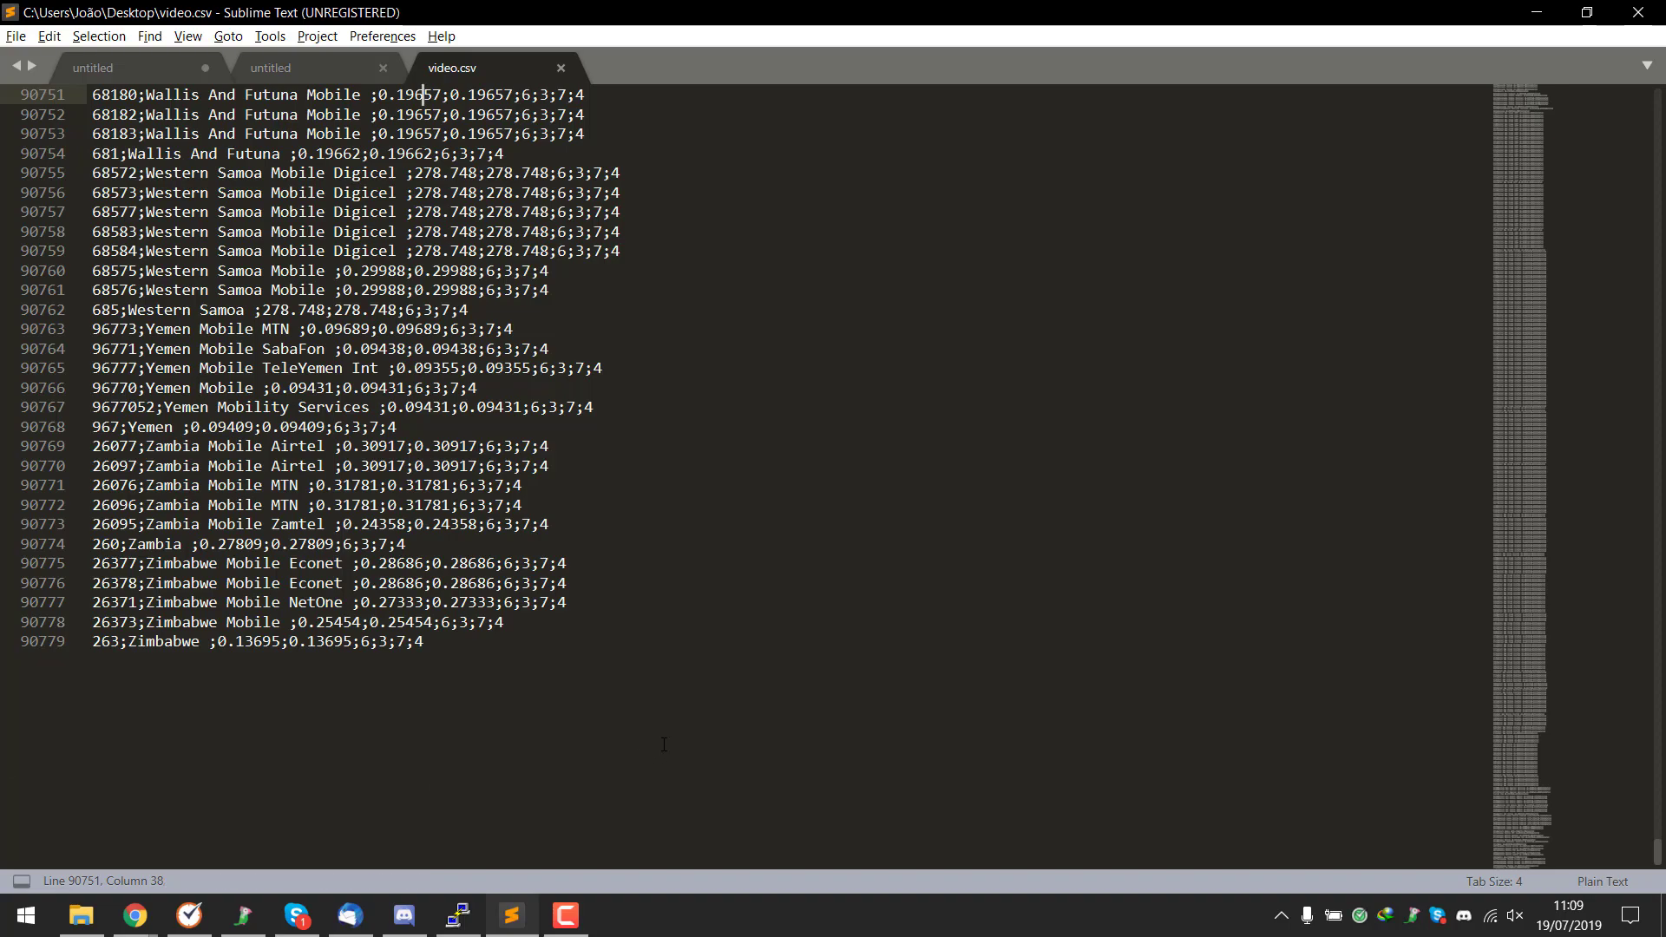
pyautogui.moveTo(521, 644); pyautogui.dragTo(130, 82)
pyautogui.click(730, 413)
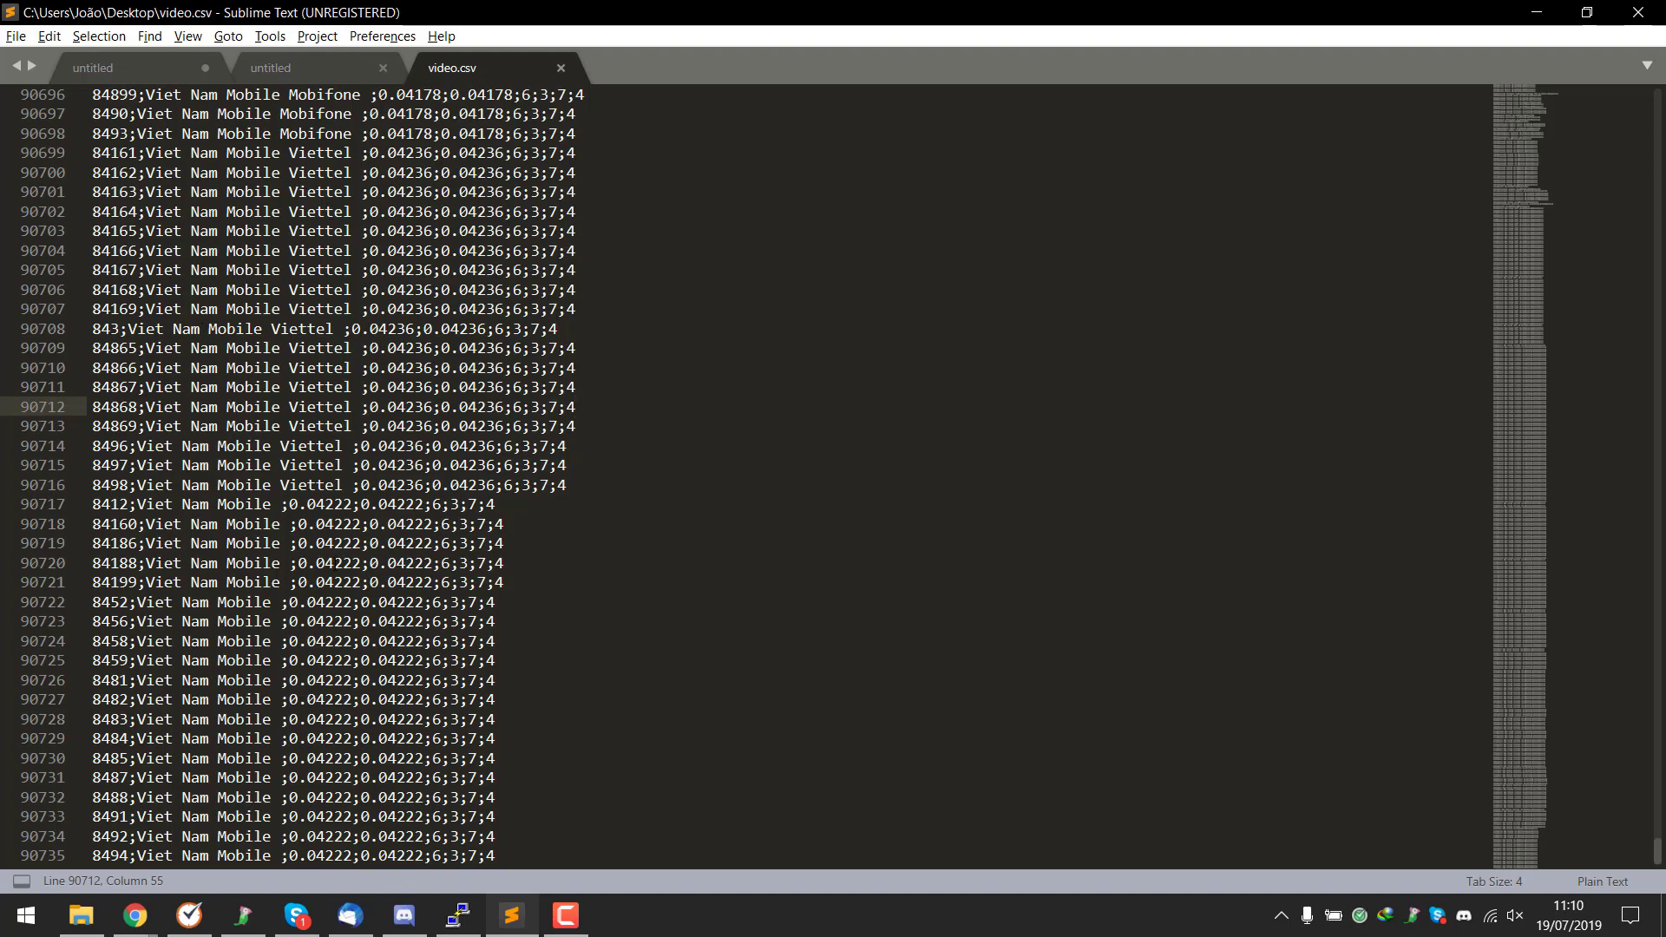
pyautogui.scroll(20, 1581, 795)
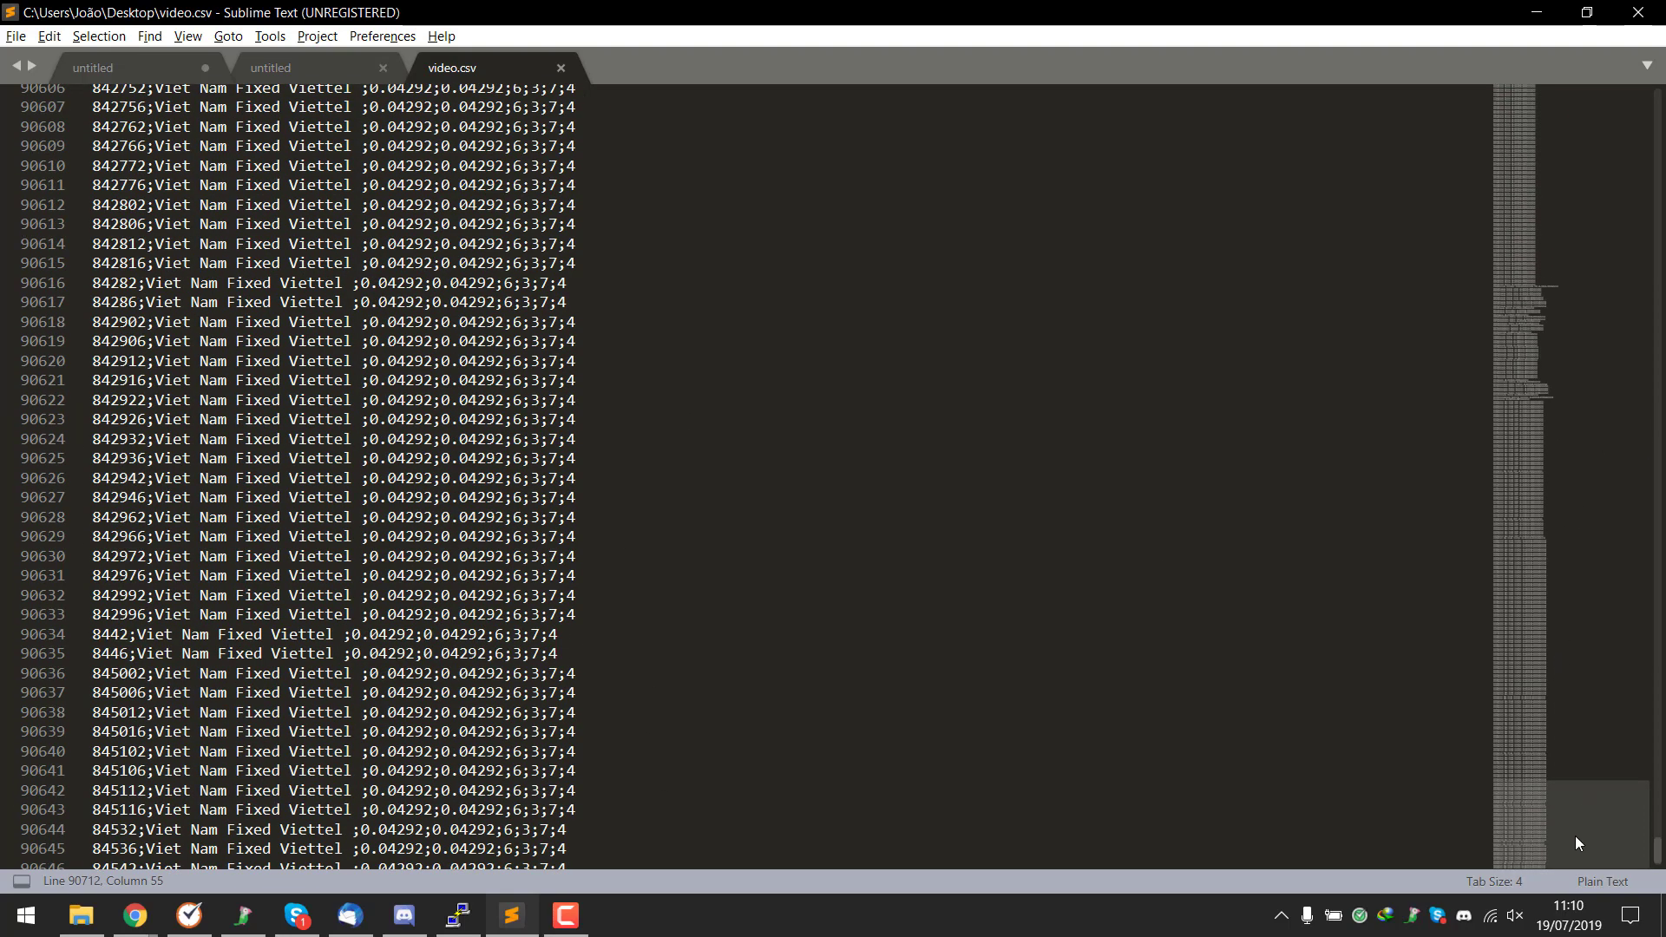
pyautogui.moveTo(1574, 835); pyautogui.dragTo(1561, 643)
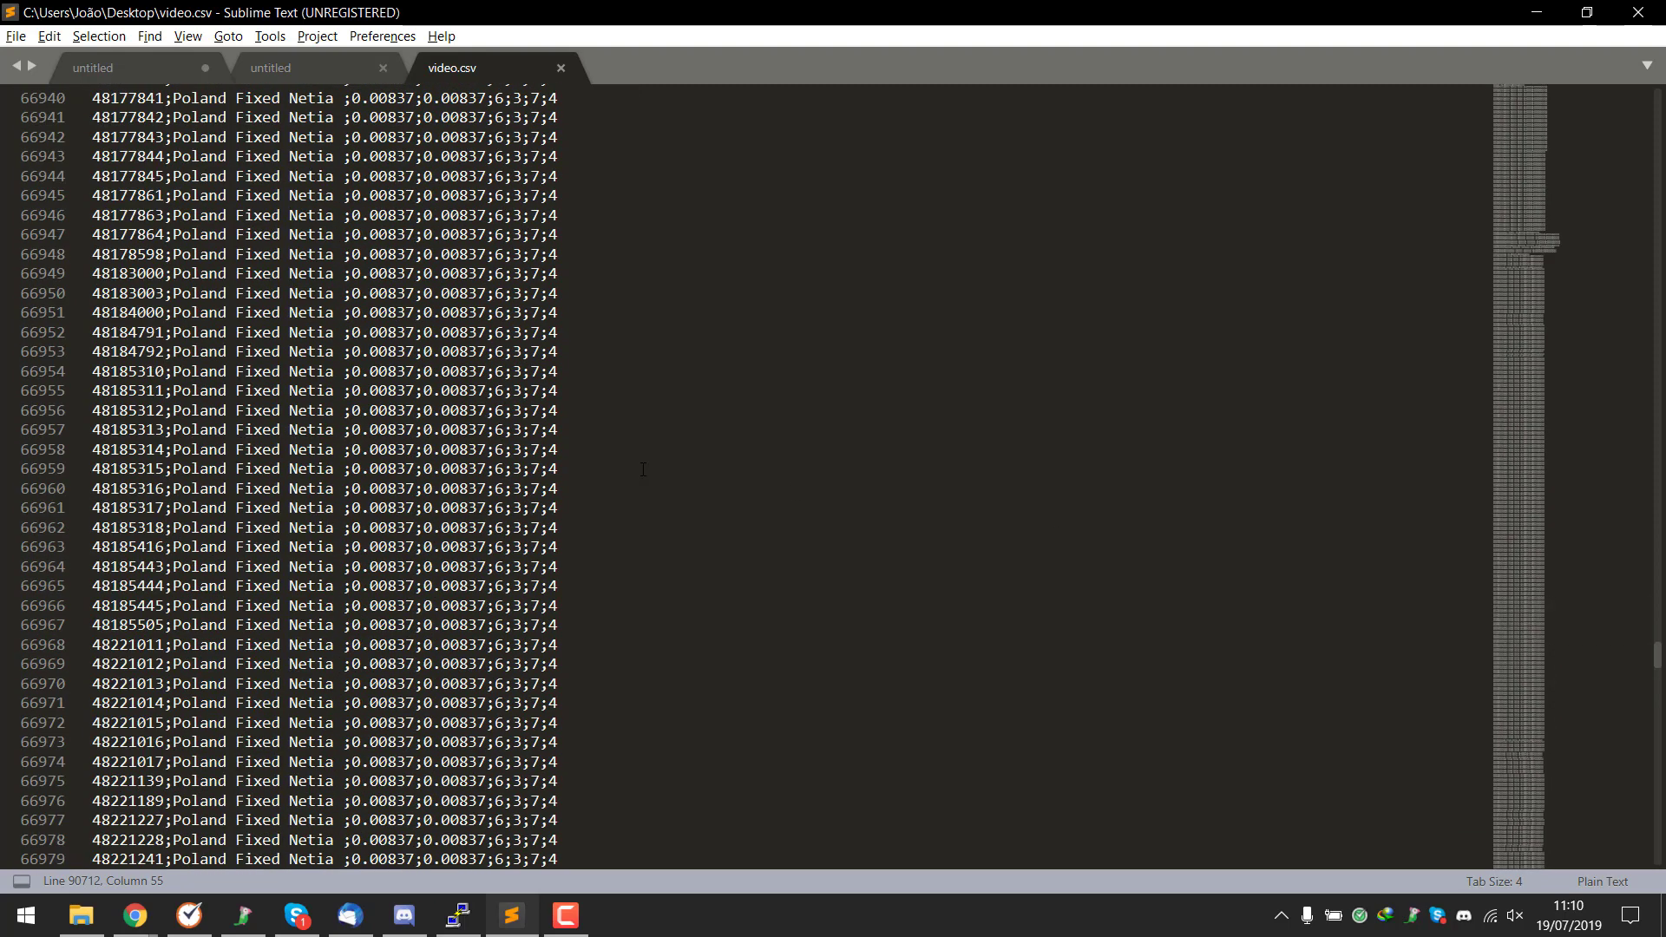
# Delete row 66956's trailing fields, undo the deletion, and save video.csv unchanged.
pyautogui.moveTo(415, 410); pyautogui.dragTo(581, 408)
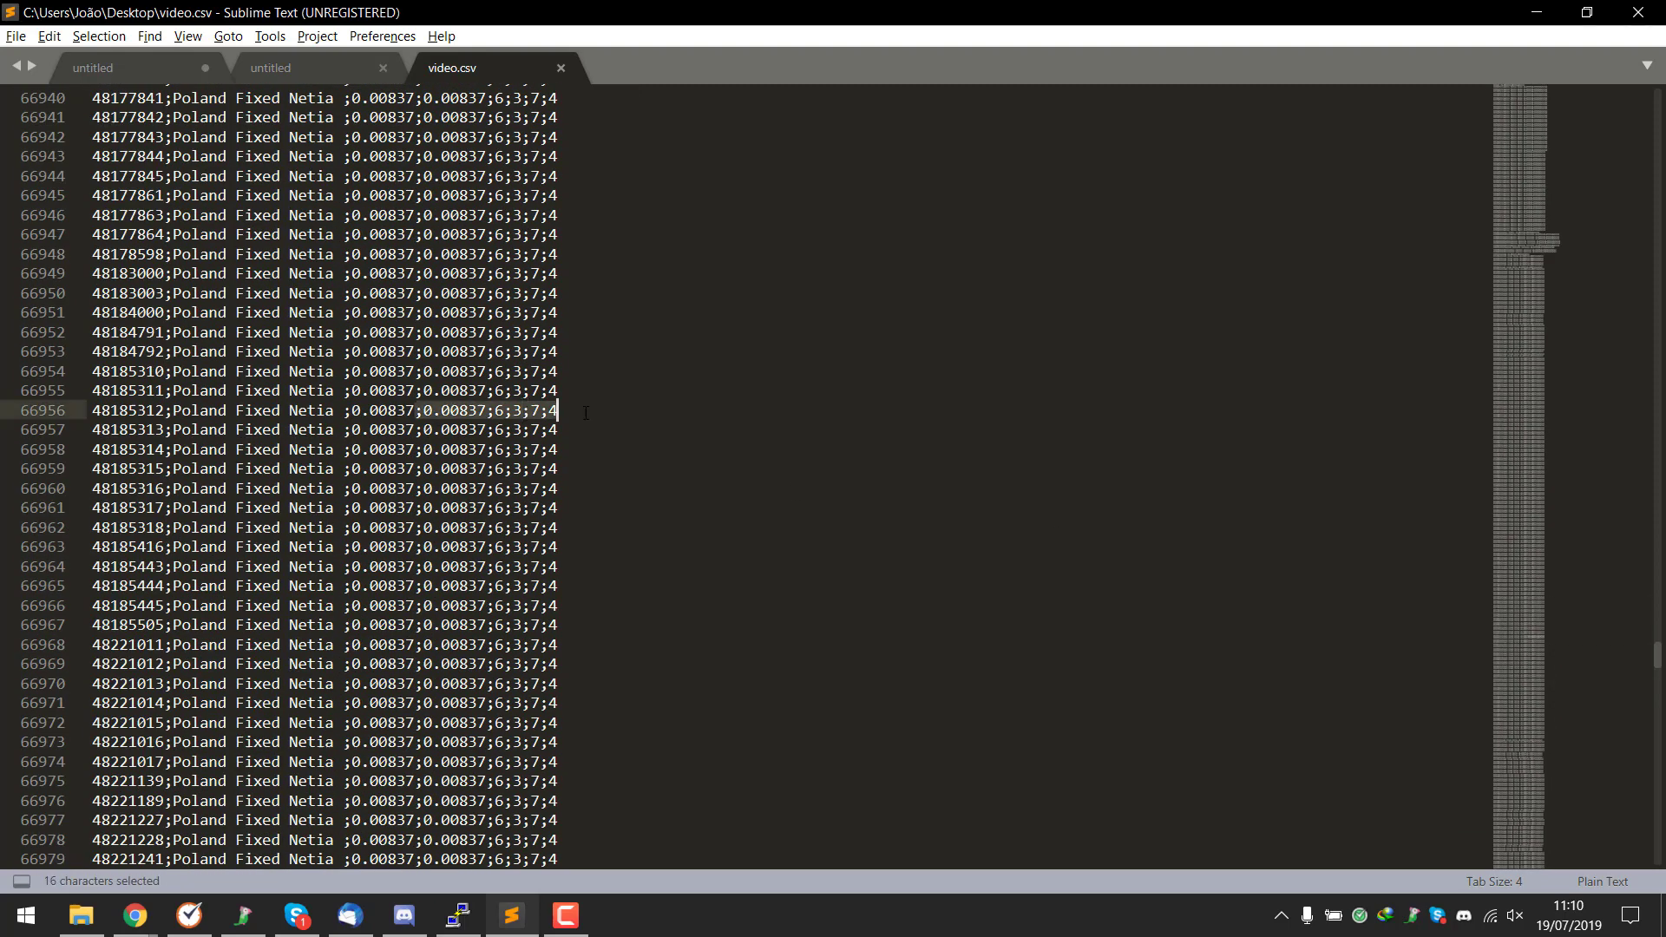
pyautogui.press('BackSpace')
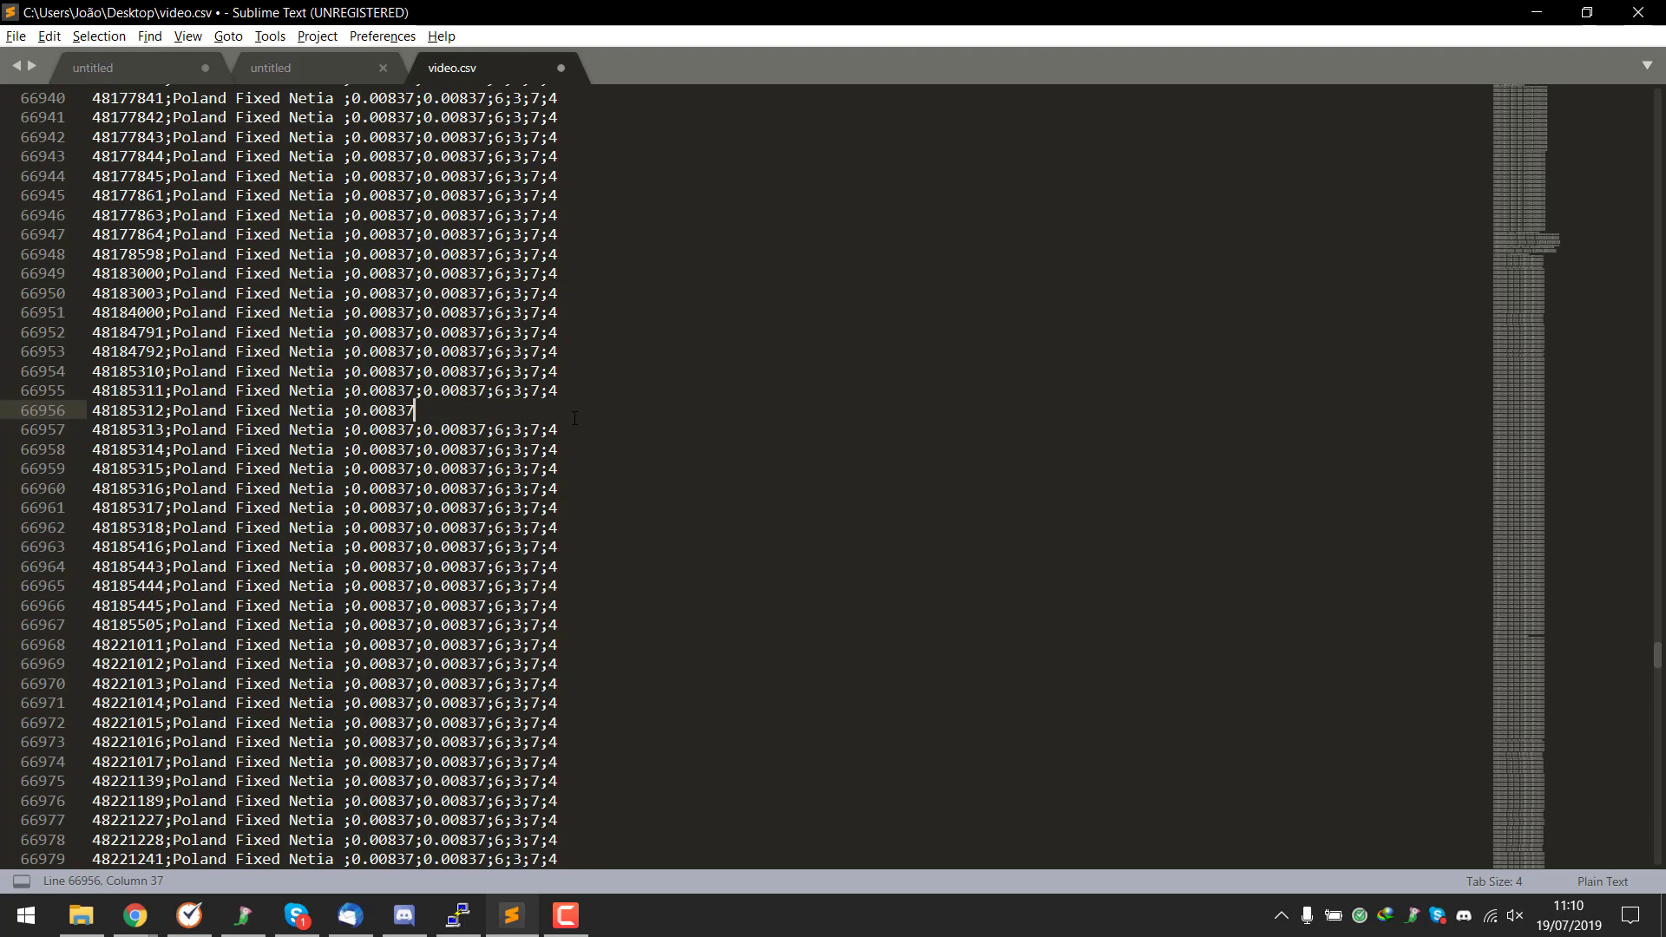
pyautogui.hotkey('ctrl', 'z')
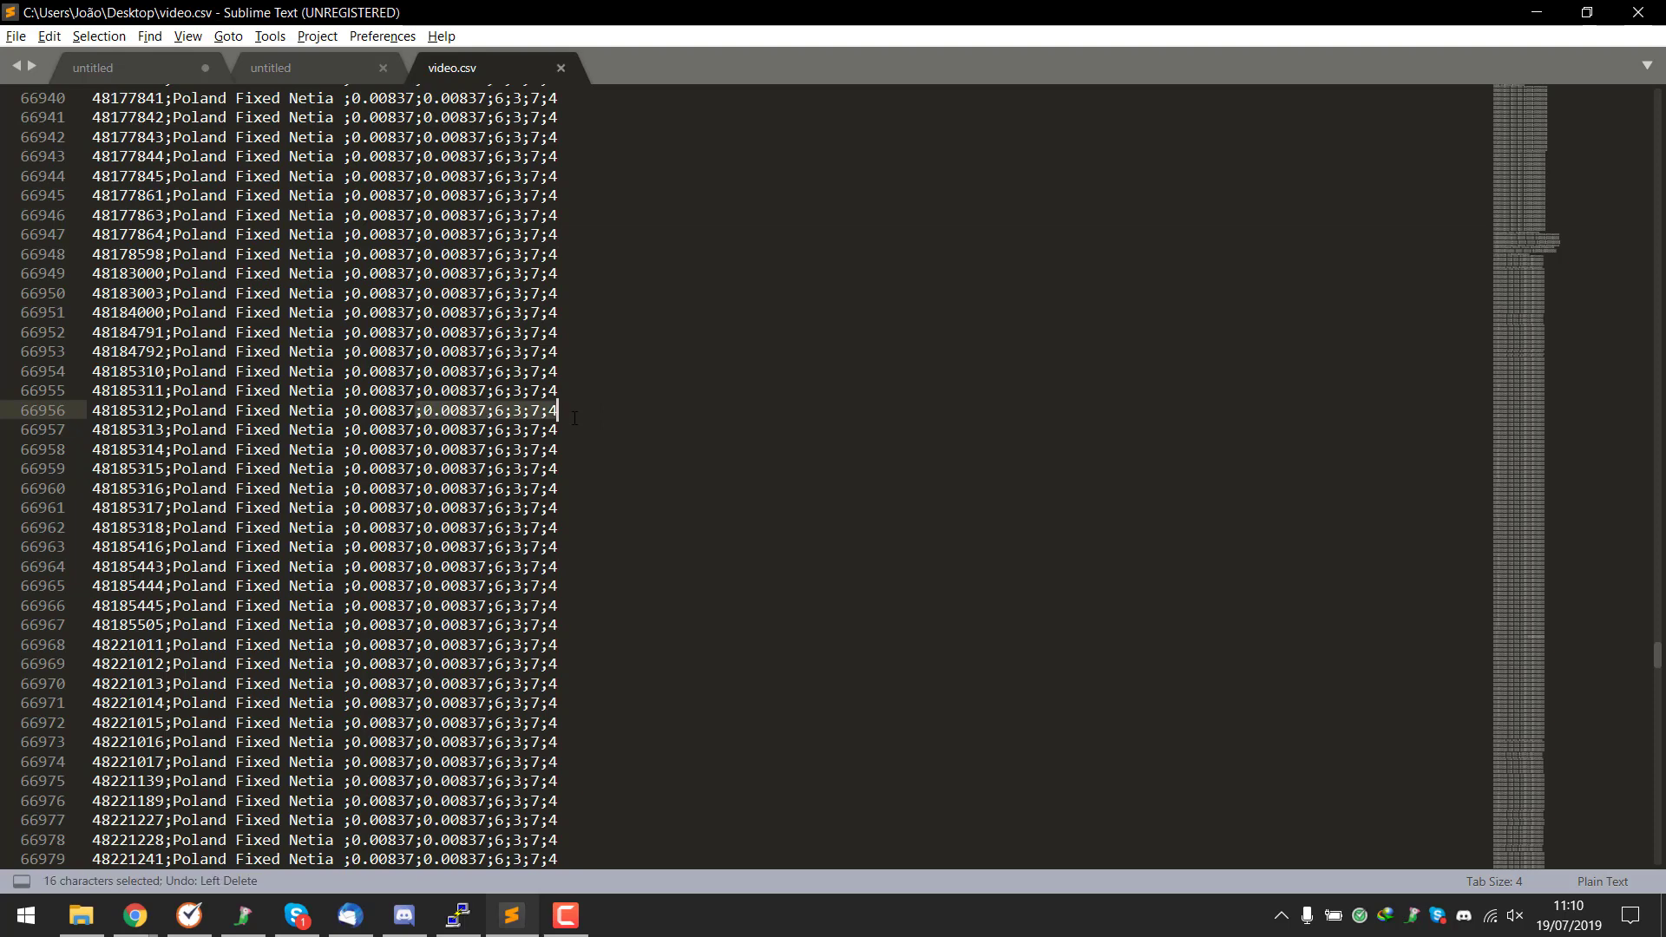
pyautogui.click(1276, 262)
pyautogui.hotkey('ctrl', 's')
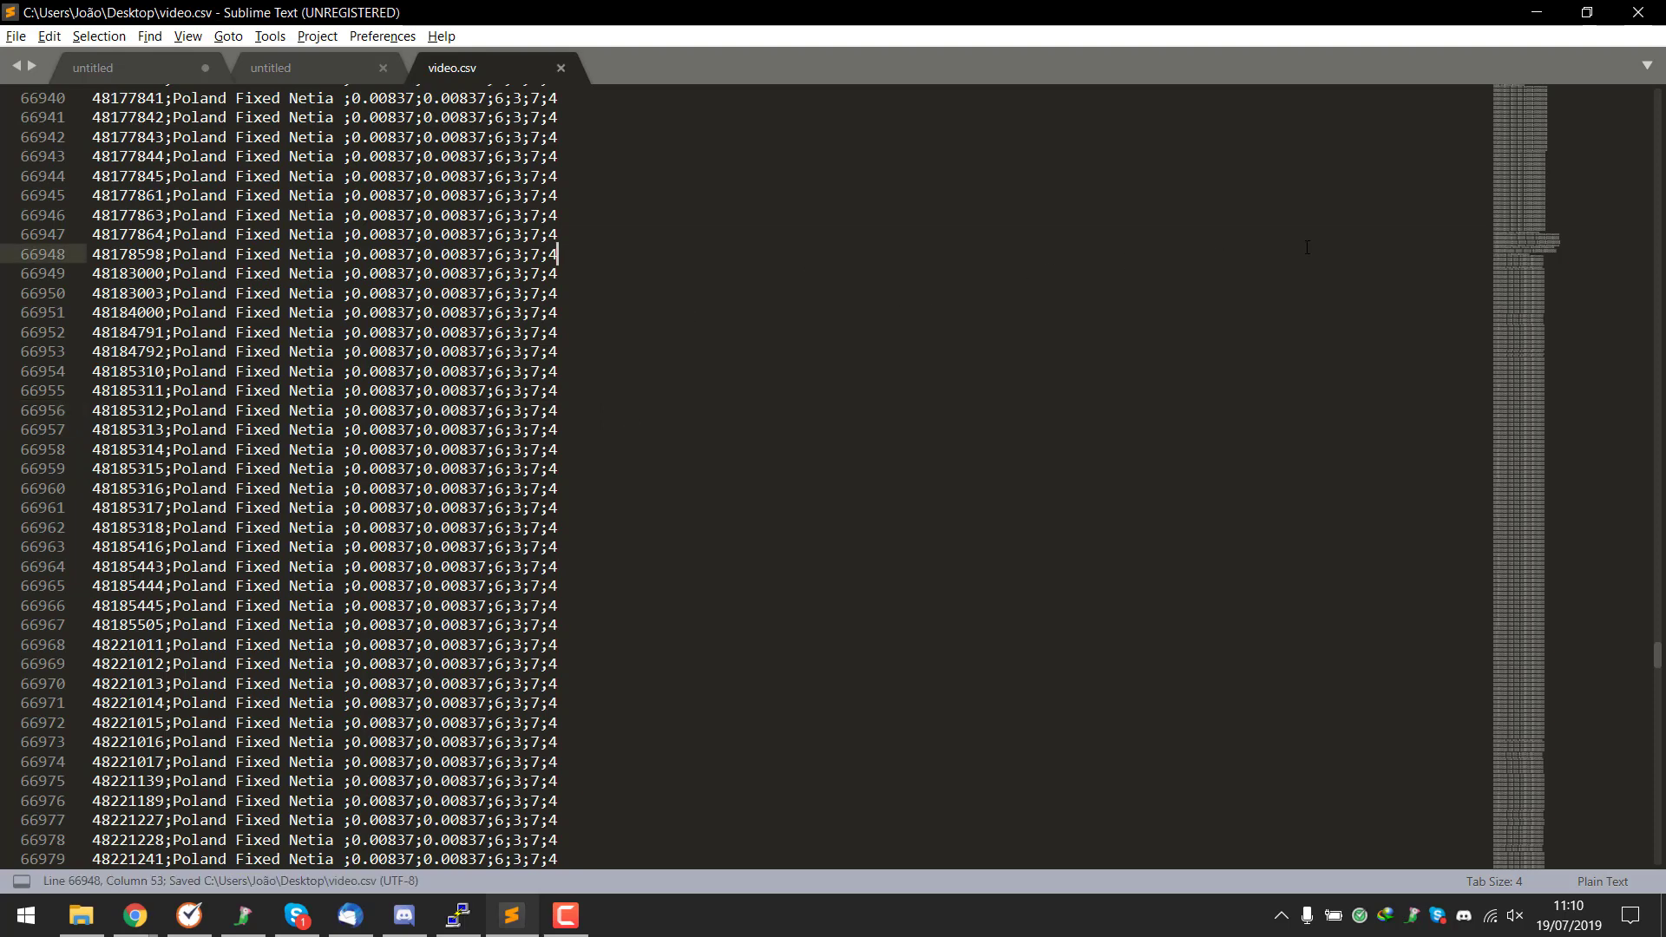
# Close Sublime Text, move the video.csv desktop icon, and bring up the MagnusBilling browser window.
pyautogui.click(1637, 12)
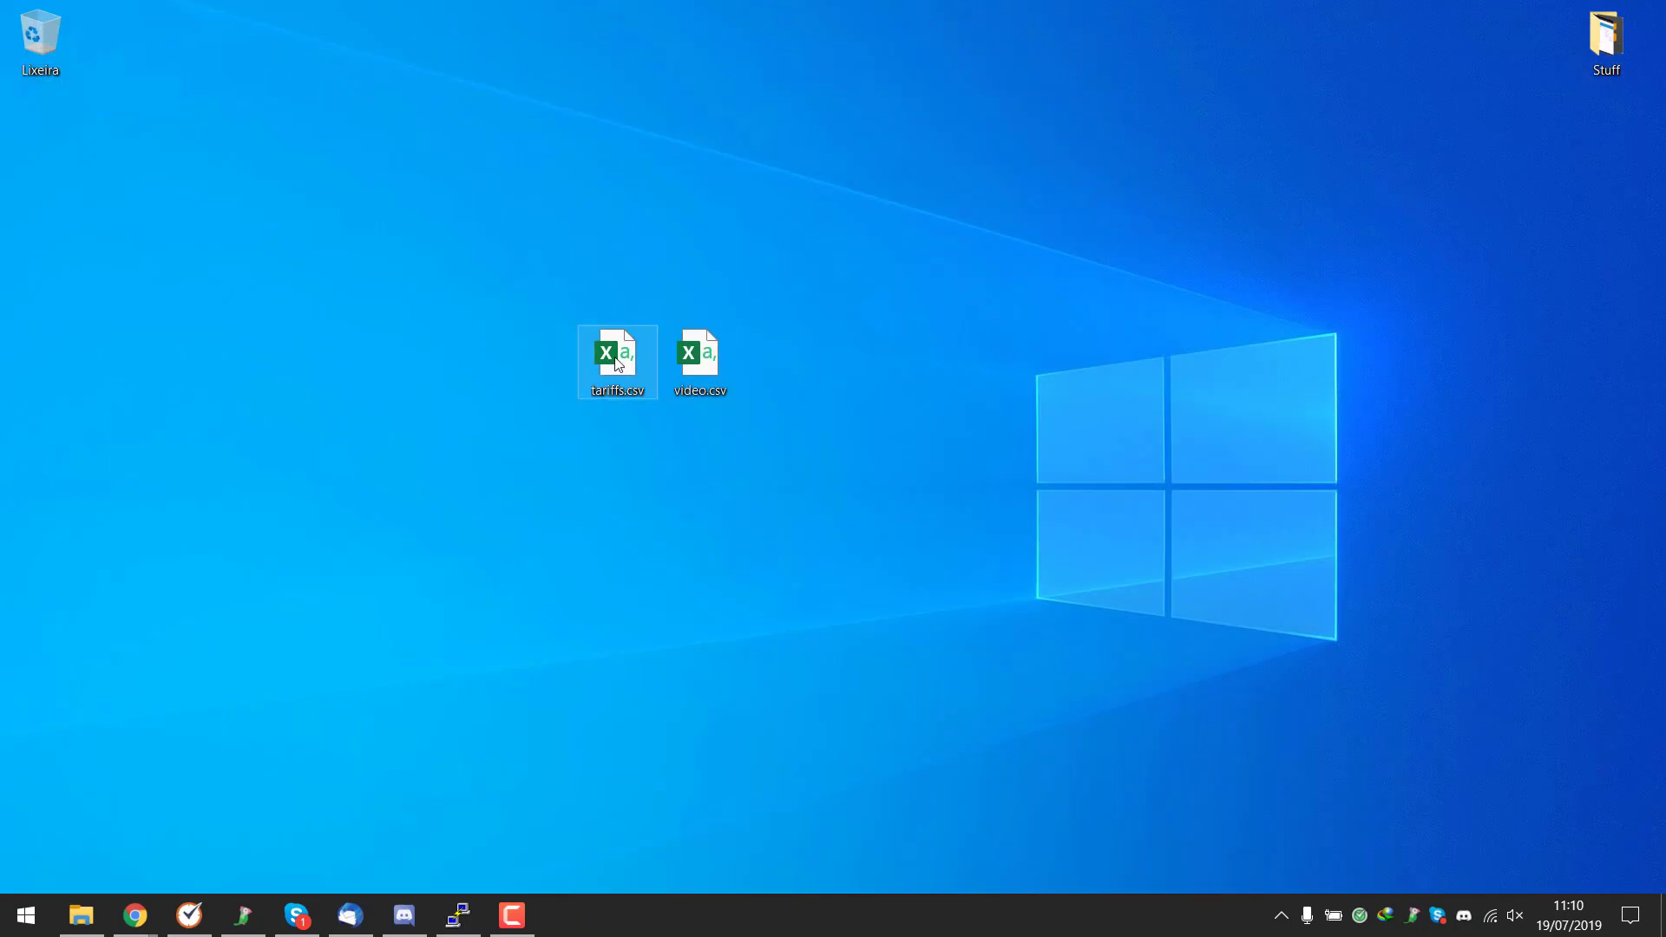
pyautogui.moveTo(727, 361); pyautogui.dragTo(727, 253)
pyautogui.click(390, 347)
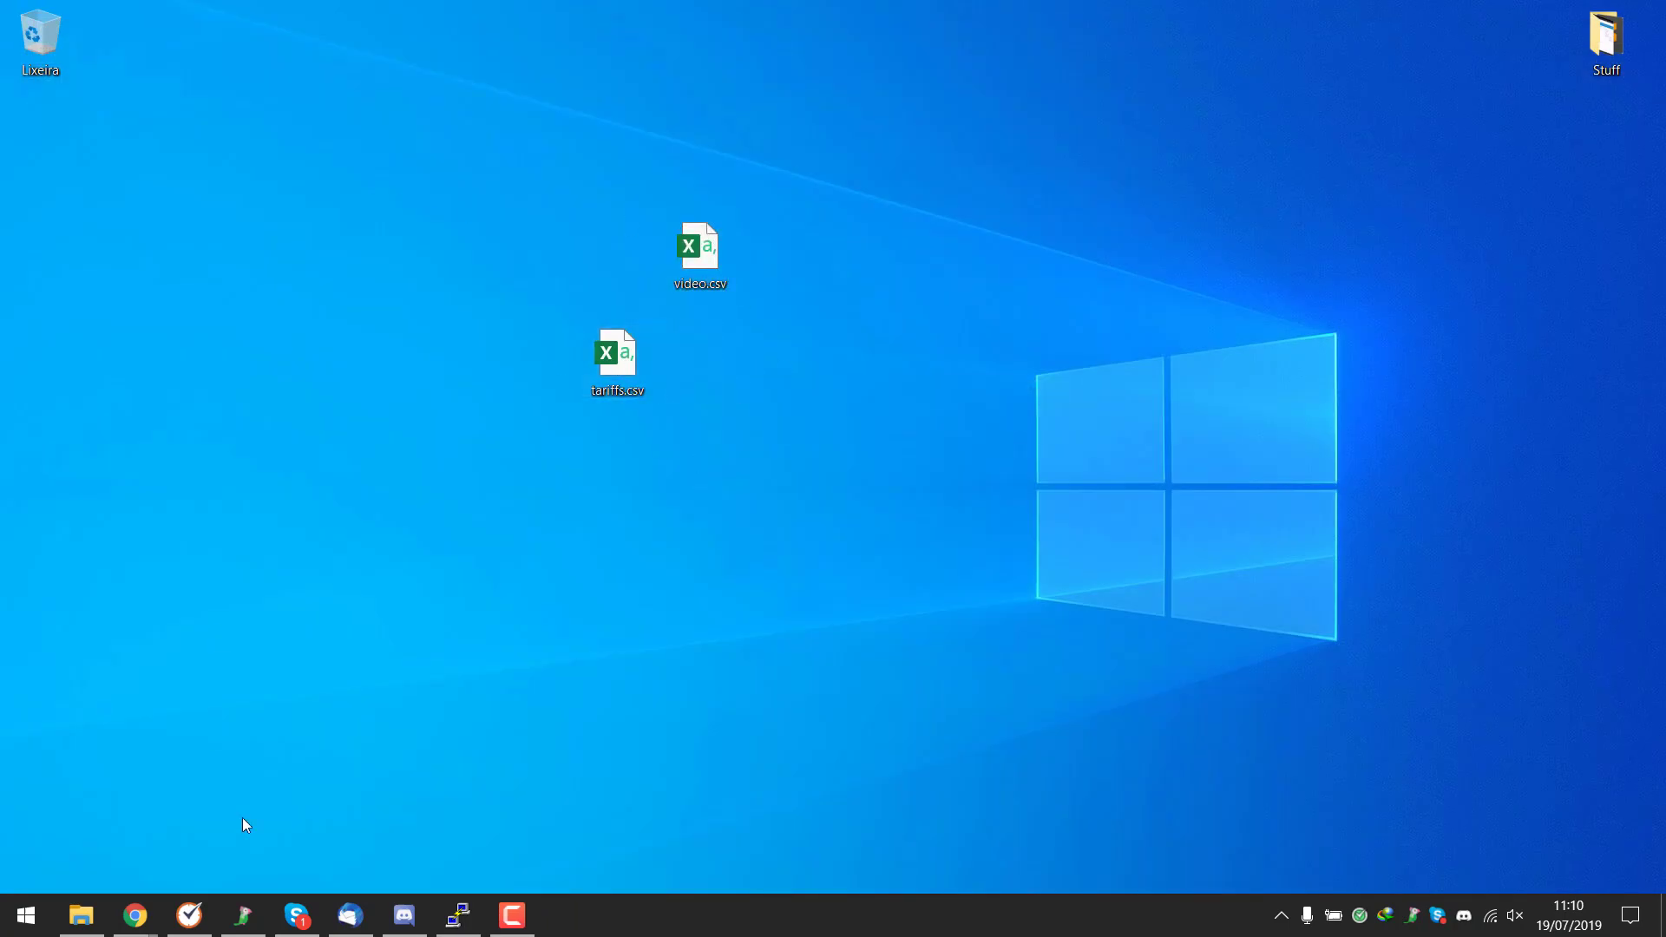
pyautogui.moveTo(138, 917)
pyautogui.click(327, 847)
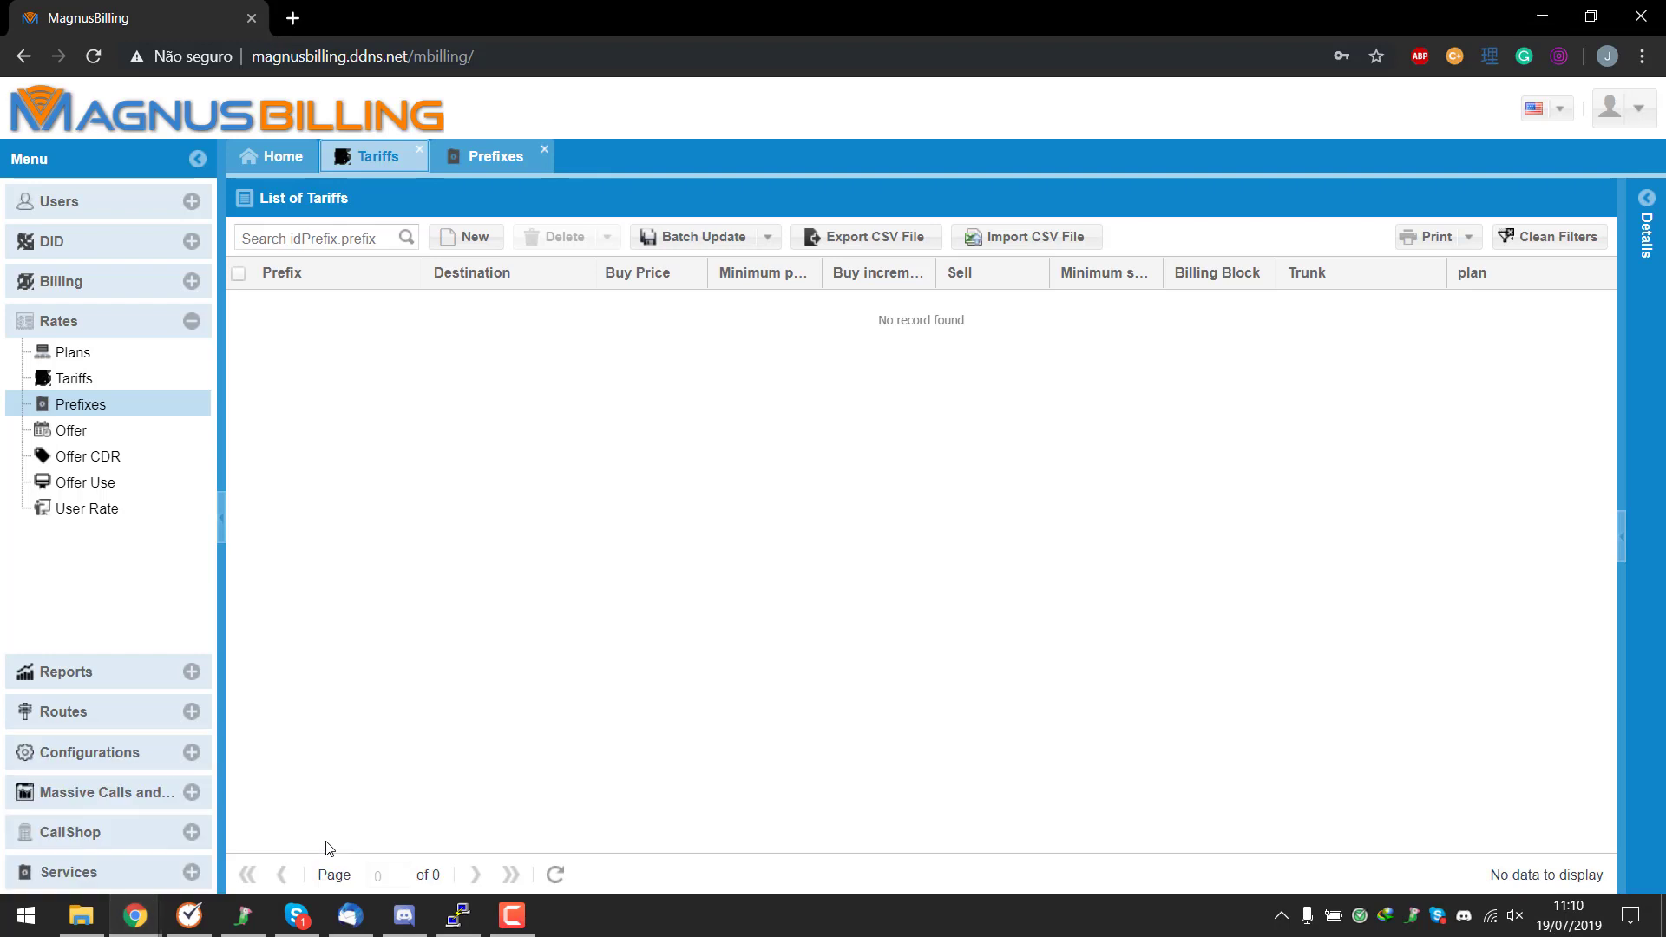
# Fill the tariff CSV import form: plan Golden, trunk Trunk, semicolon delimiter, file video.csv.
pyautogui.click(1062, 250)
pyautogui.click(993, 397)
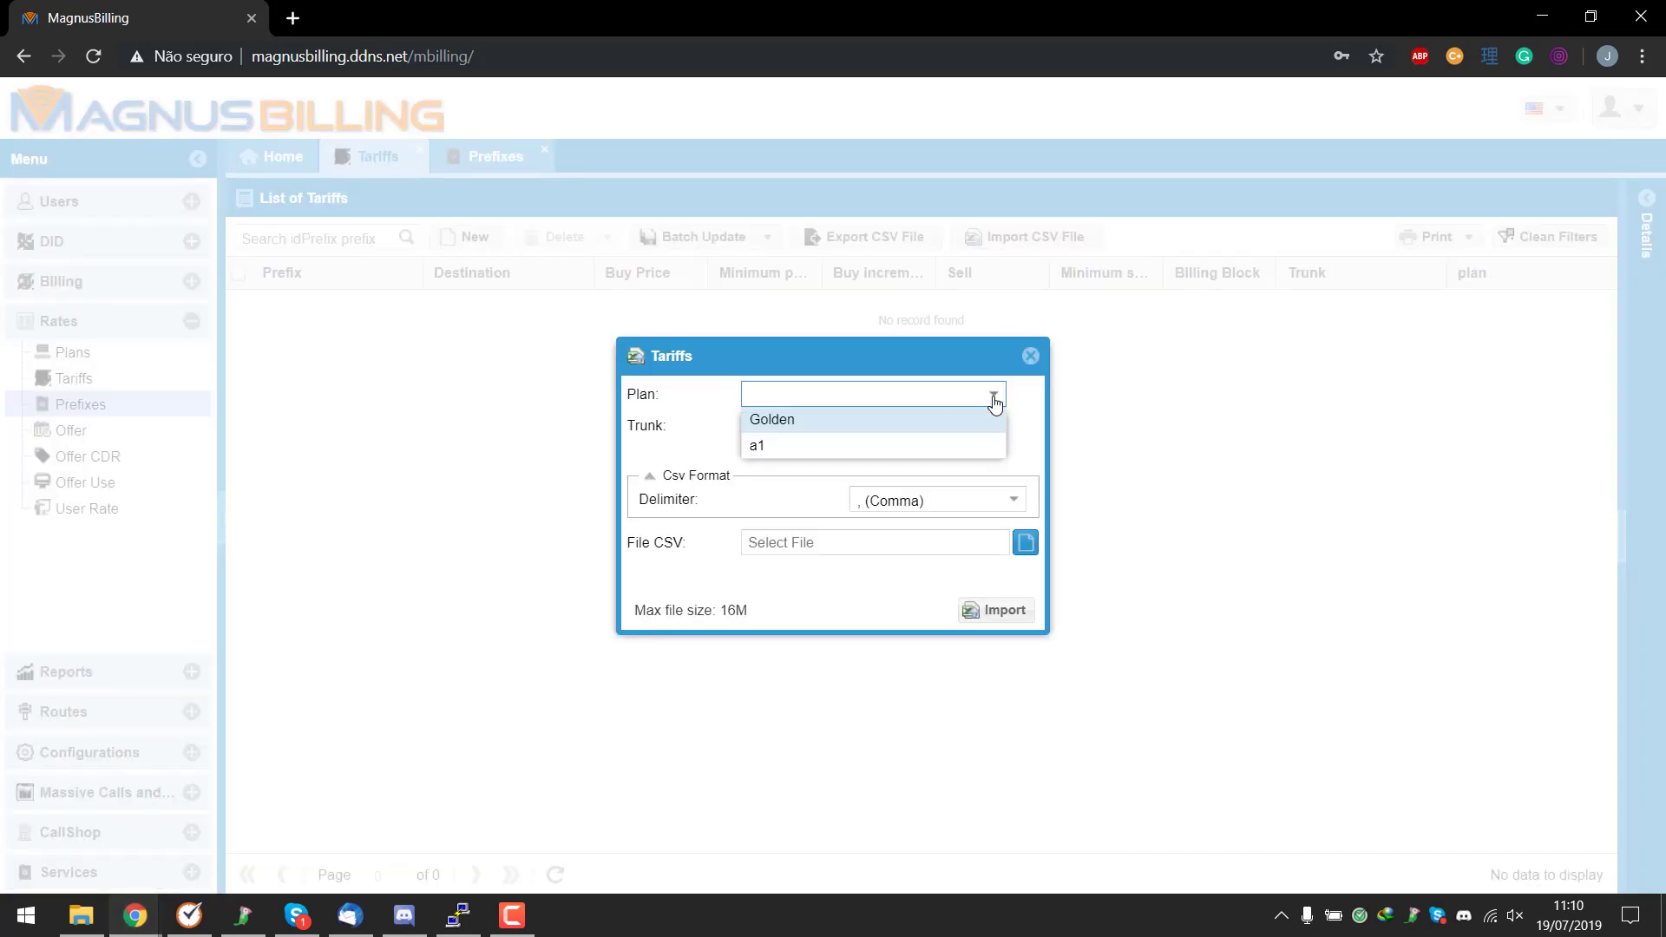
pyautogui.click(993, 420)
pyautogui.click(995, 429)
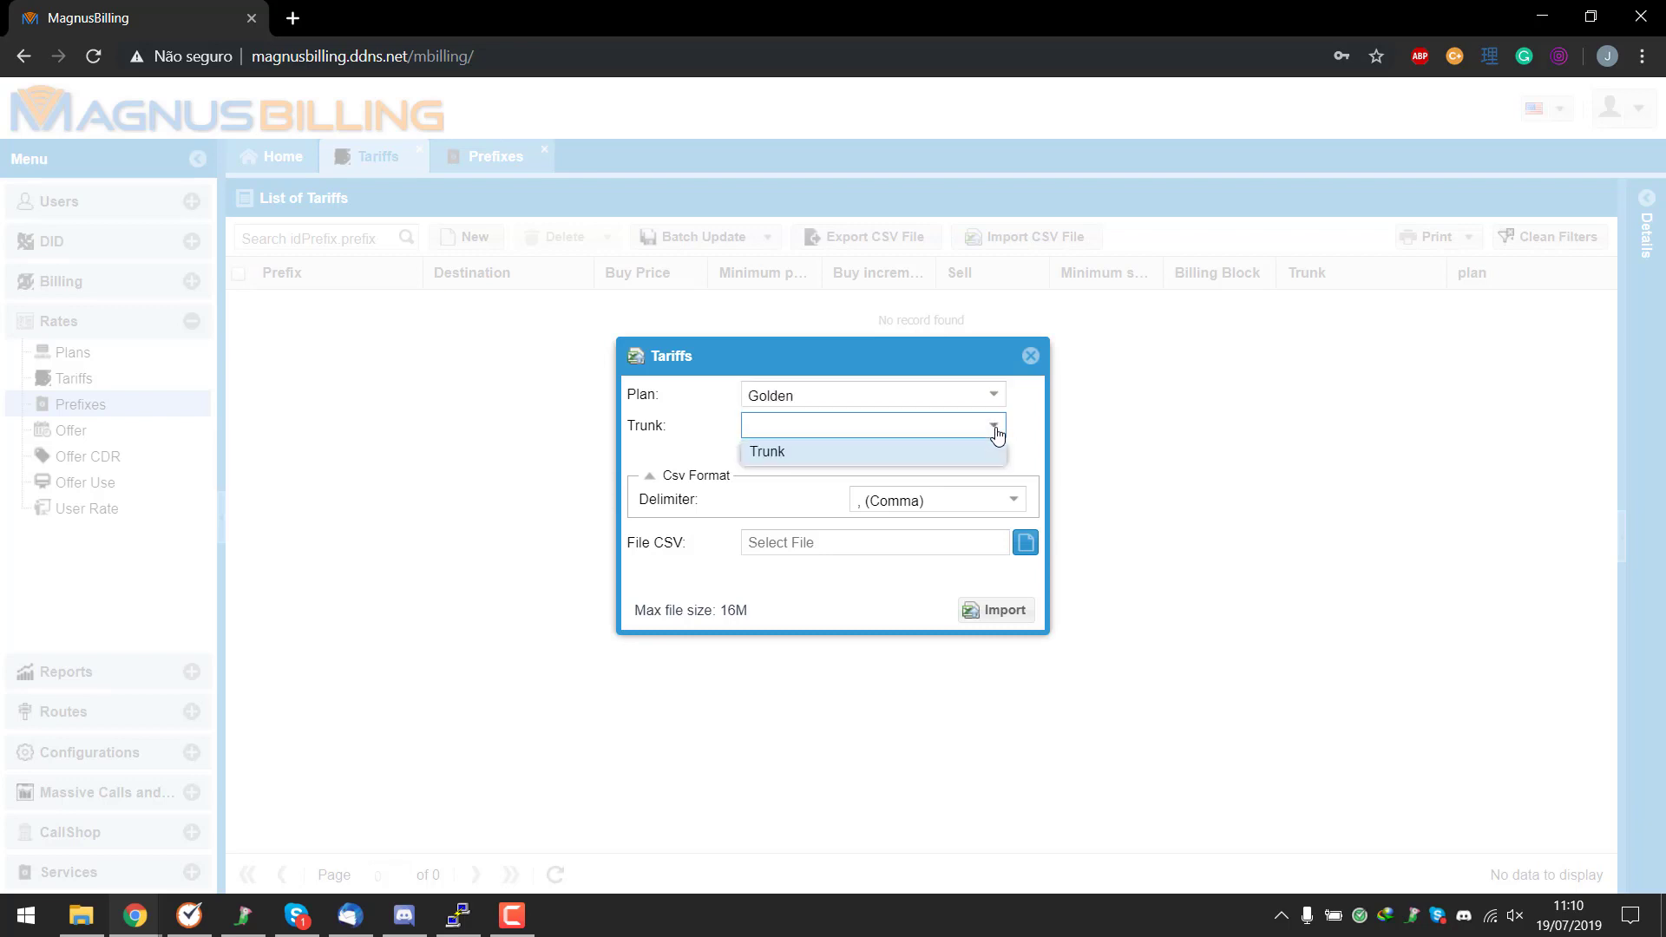
pyautogui.click(995, 455)
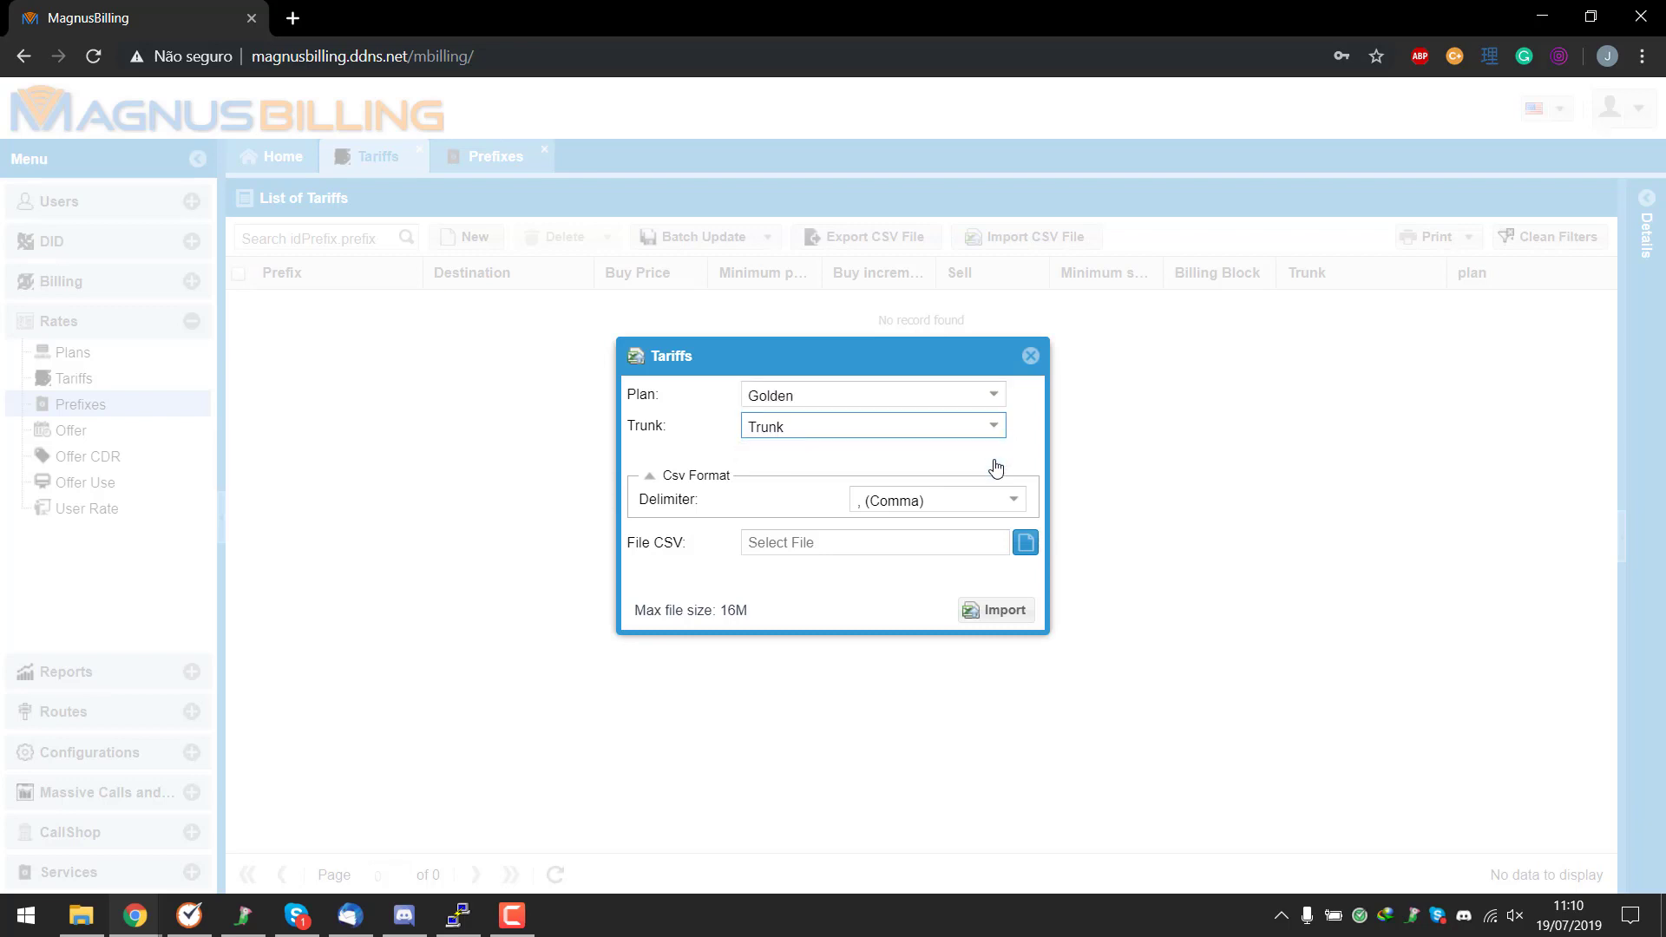
pyautogui.click(926, 517)
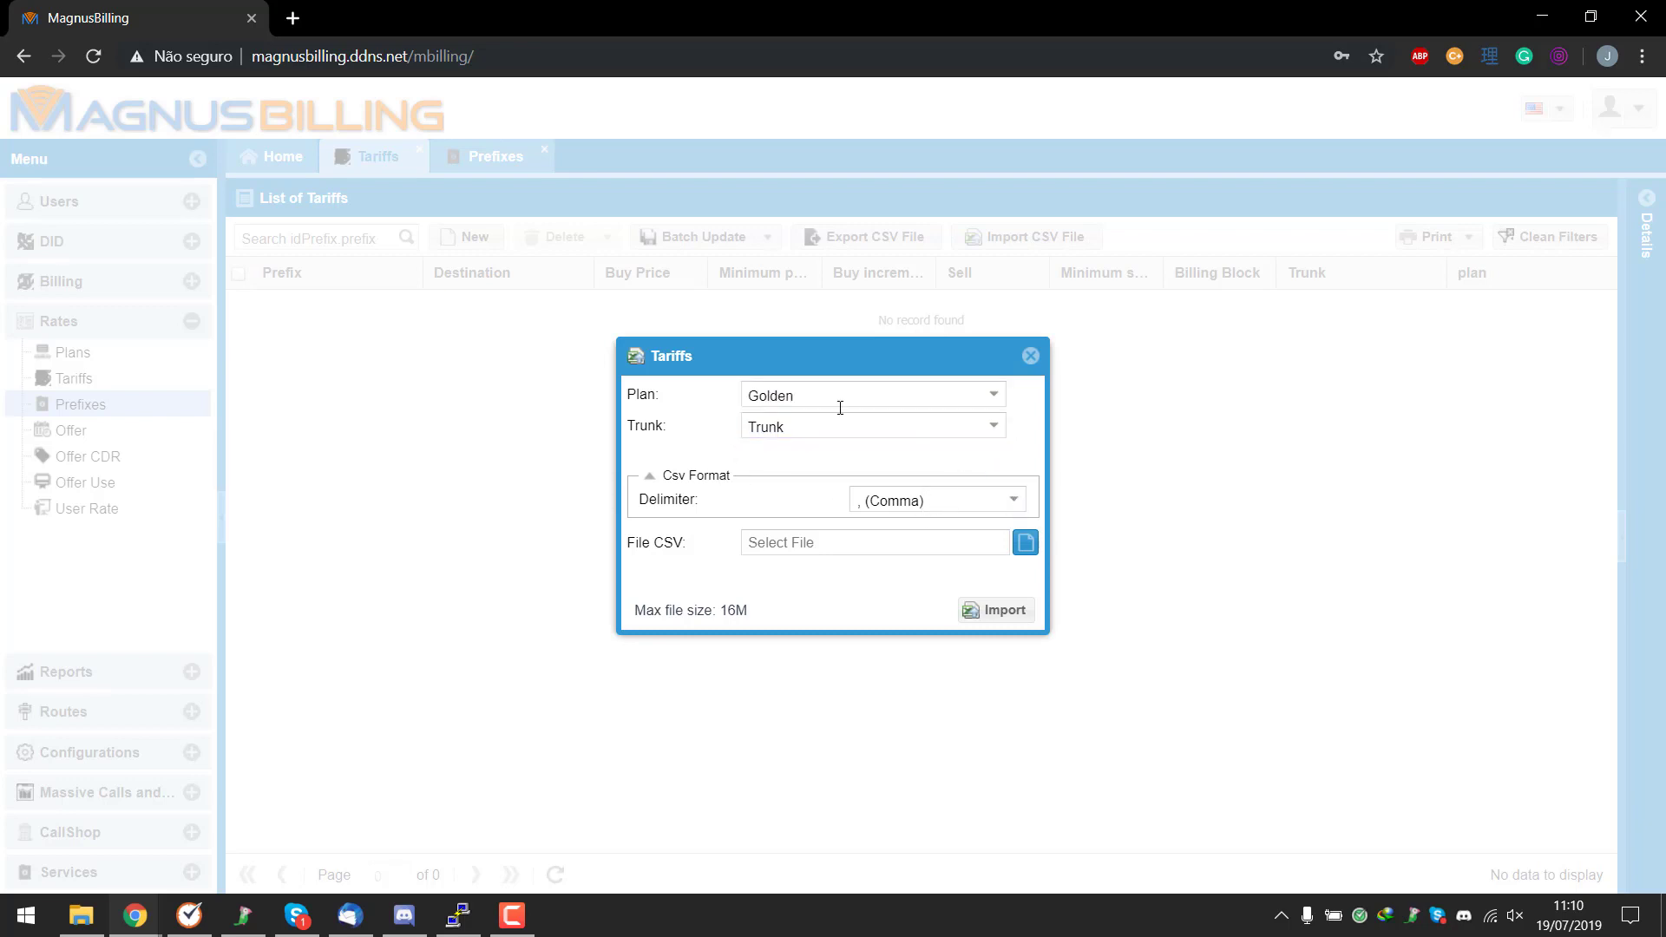
pyautogui.click(966, 503)
pyautogui.click(969, 548)
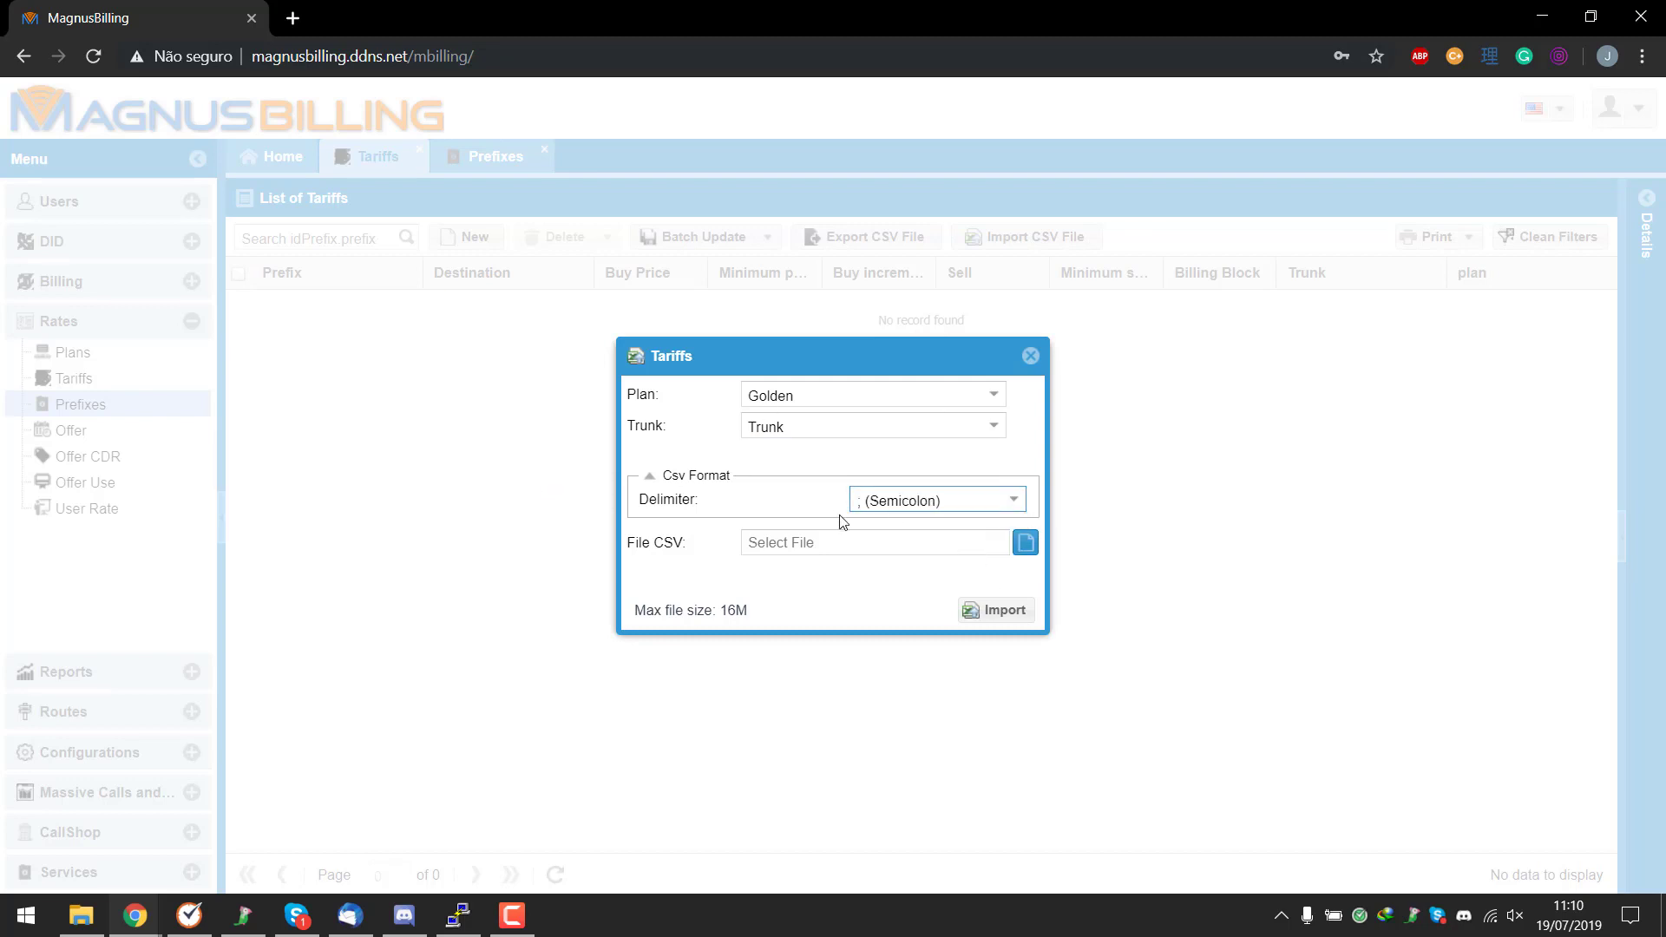
pyautogui.click(1030, 549)
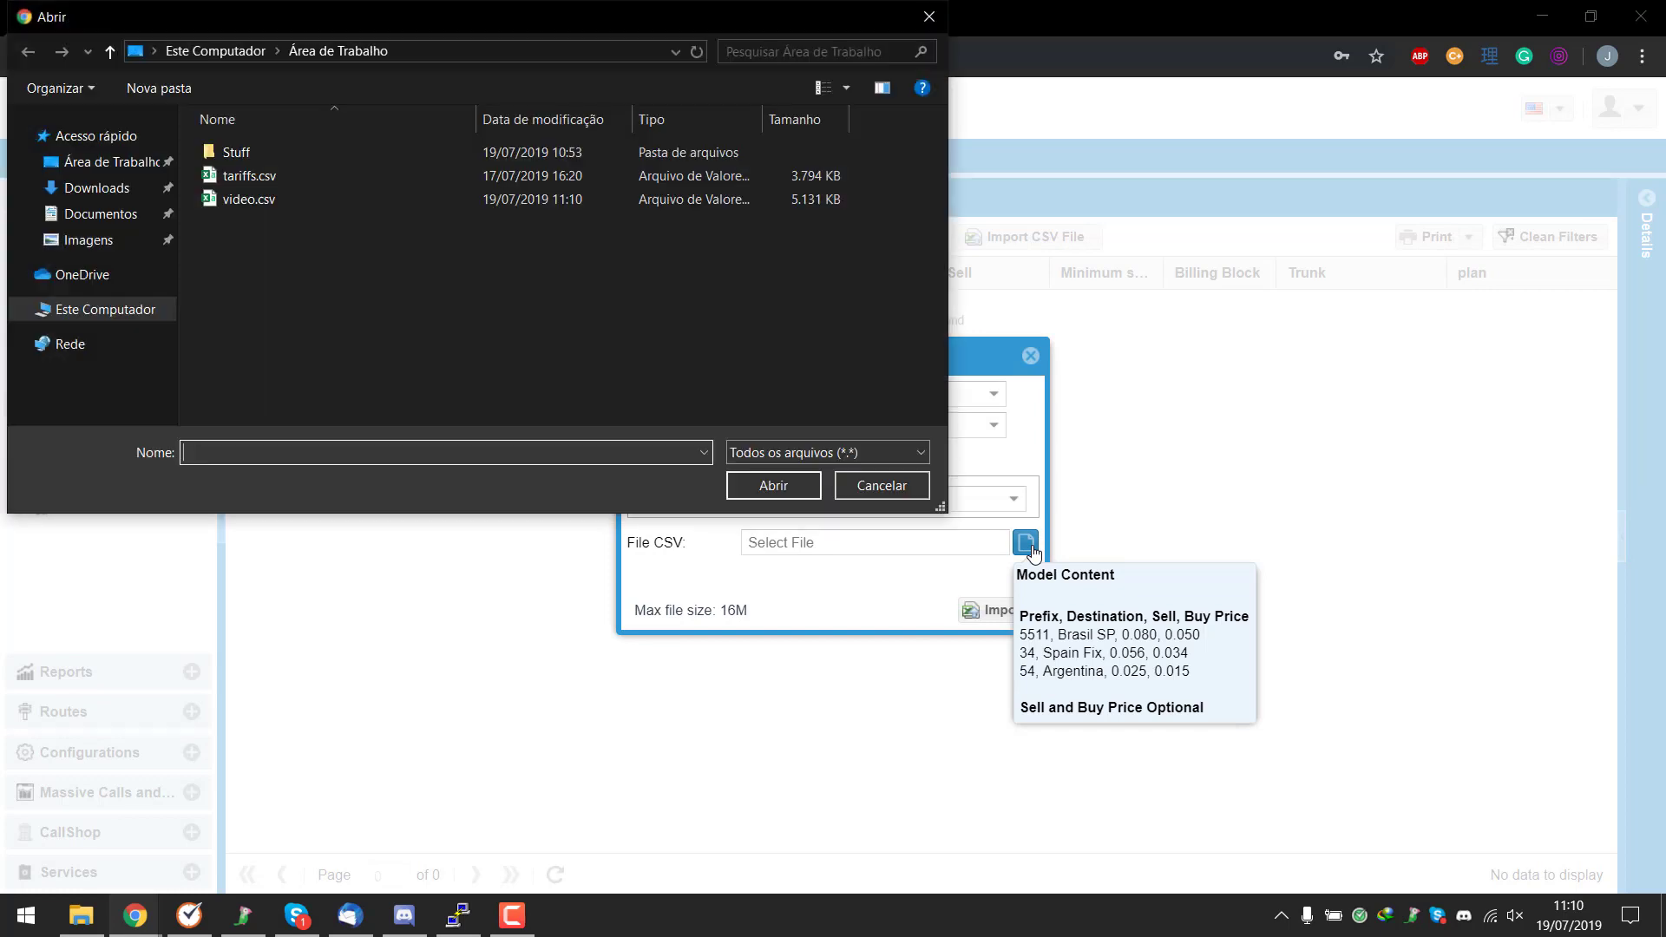
pyautogui.doubleClick(245, 200)
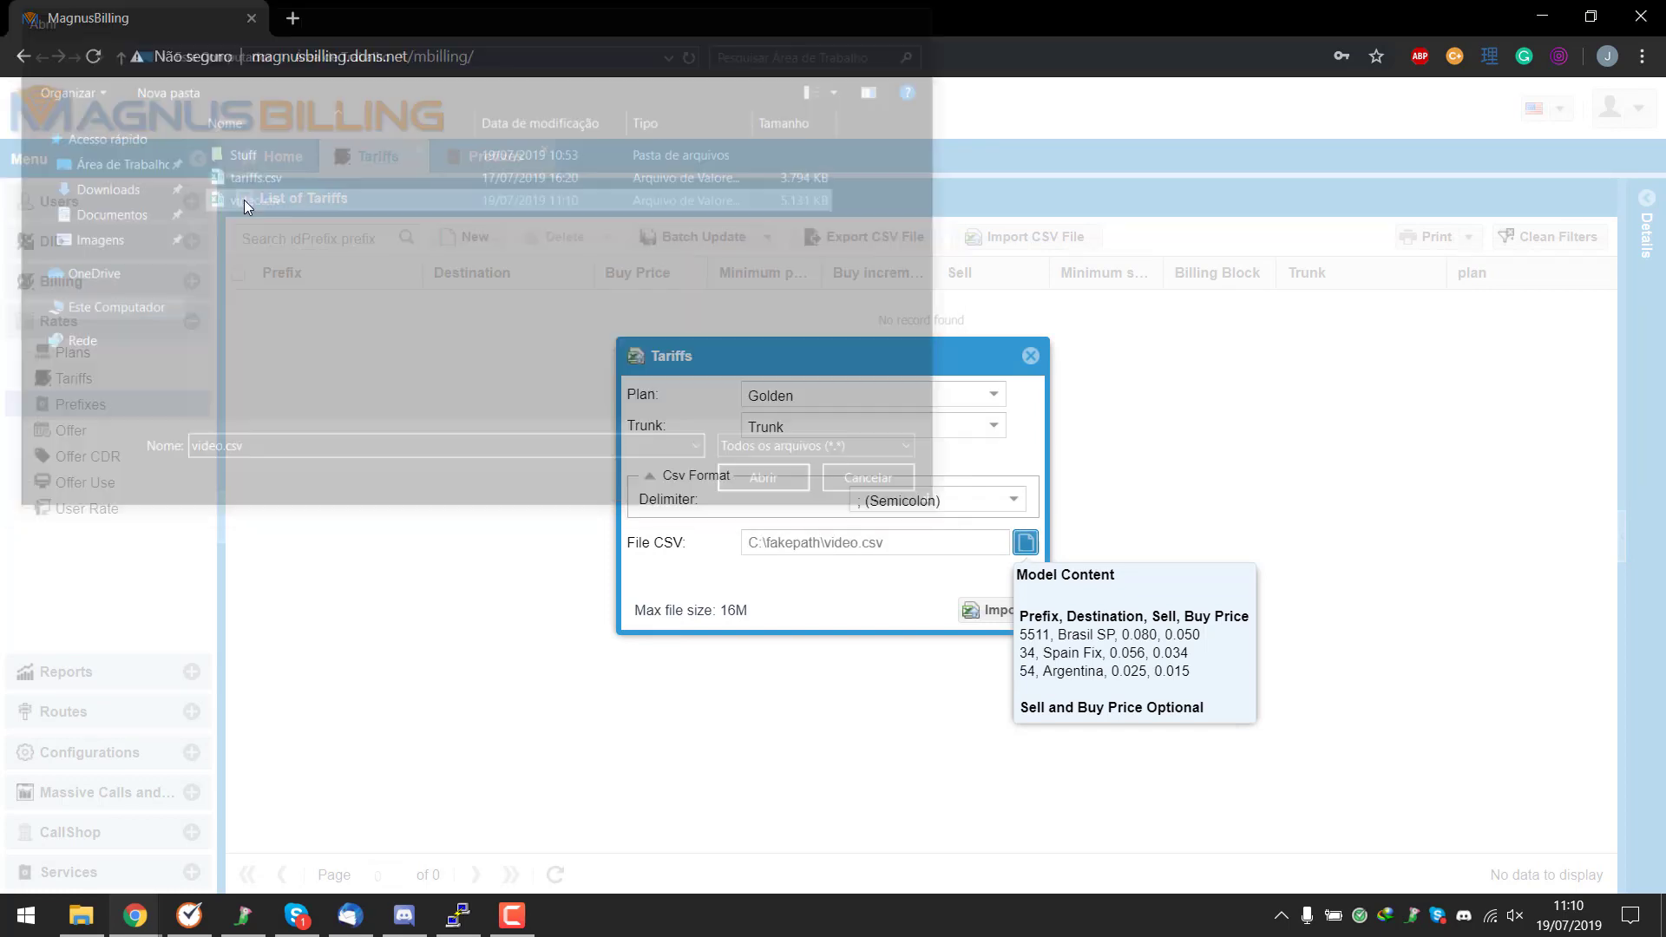
# Import video.csv, loading 90779 Golden-plan tariffs into the Tariffs list.
pyautogui.click(990, 613)
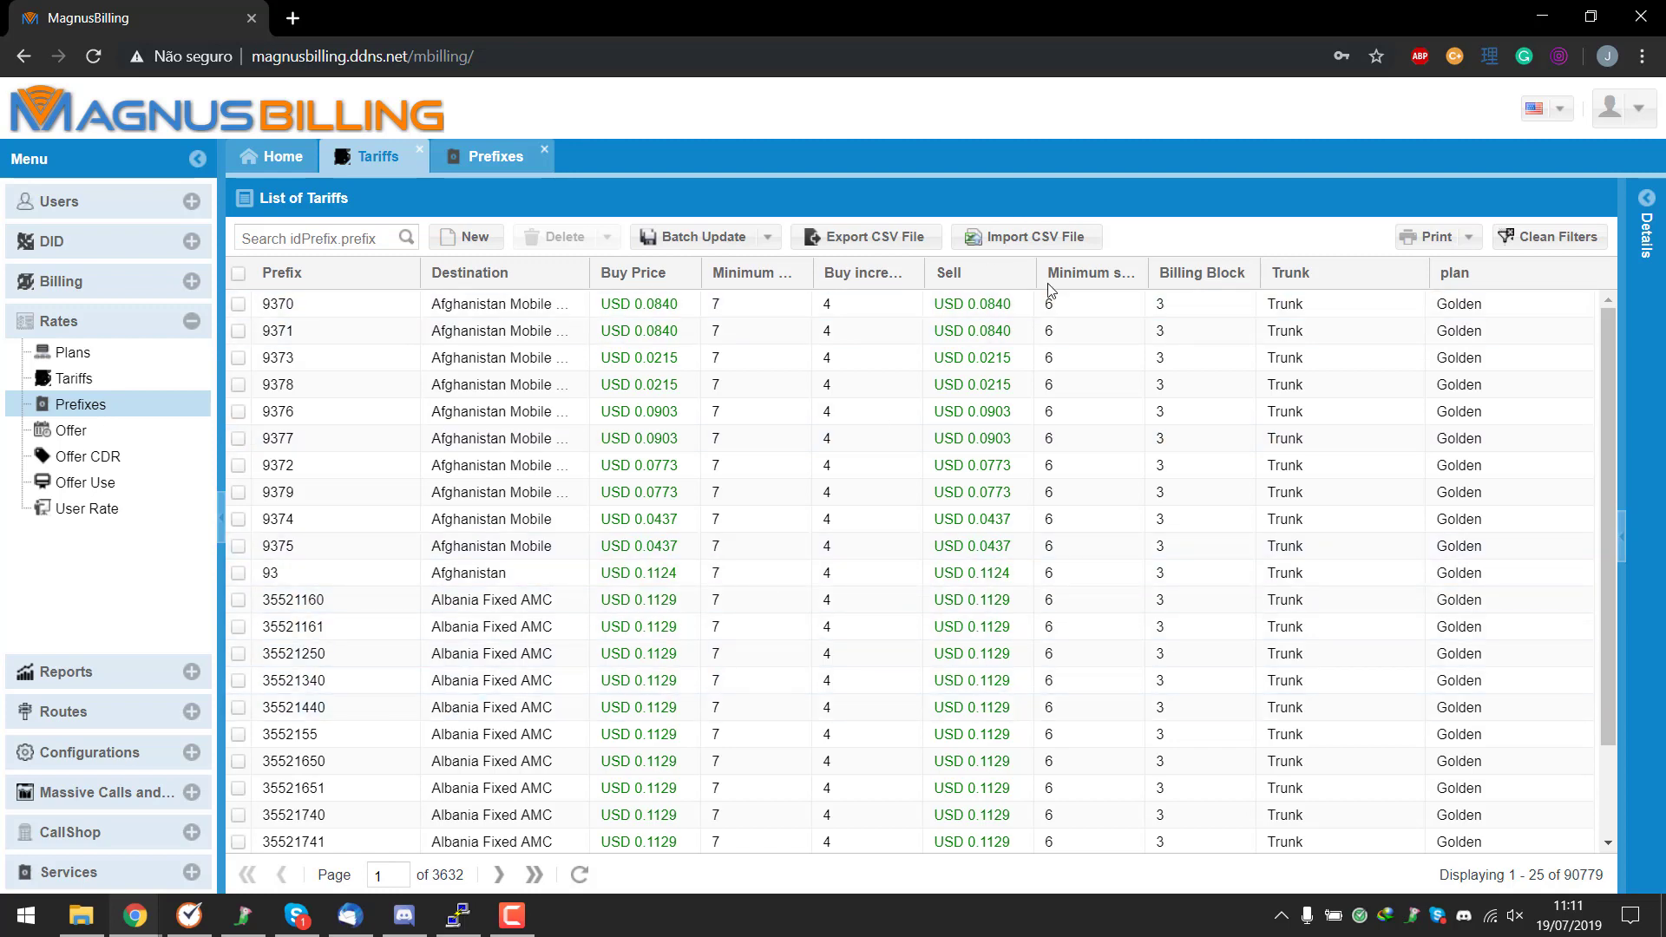
# Open the Details panel for the prefix 9372 tariff.
pyautogui.click(893, 466)
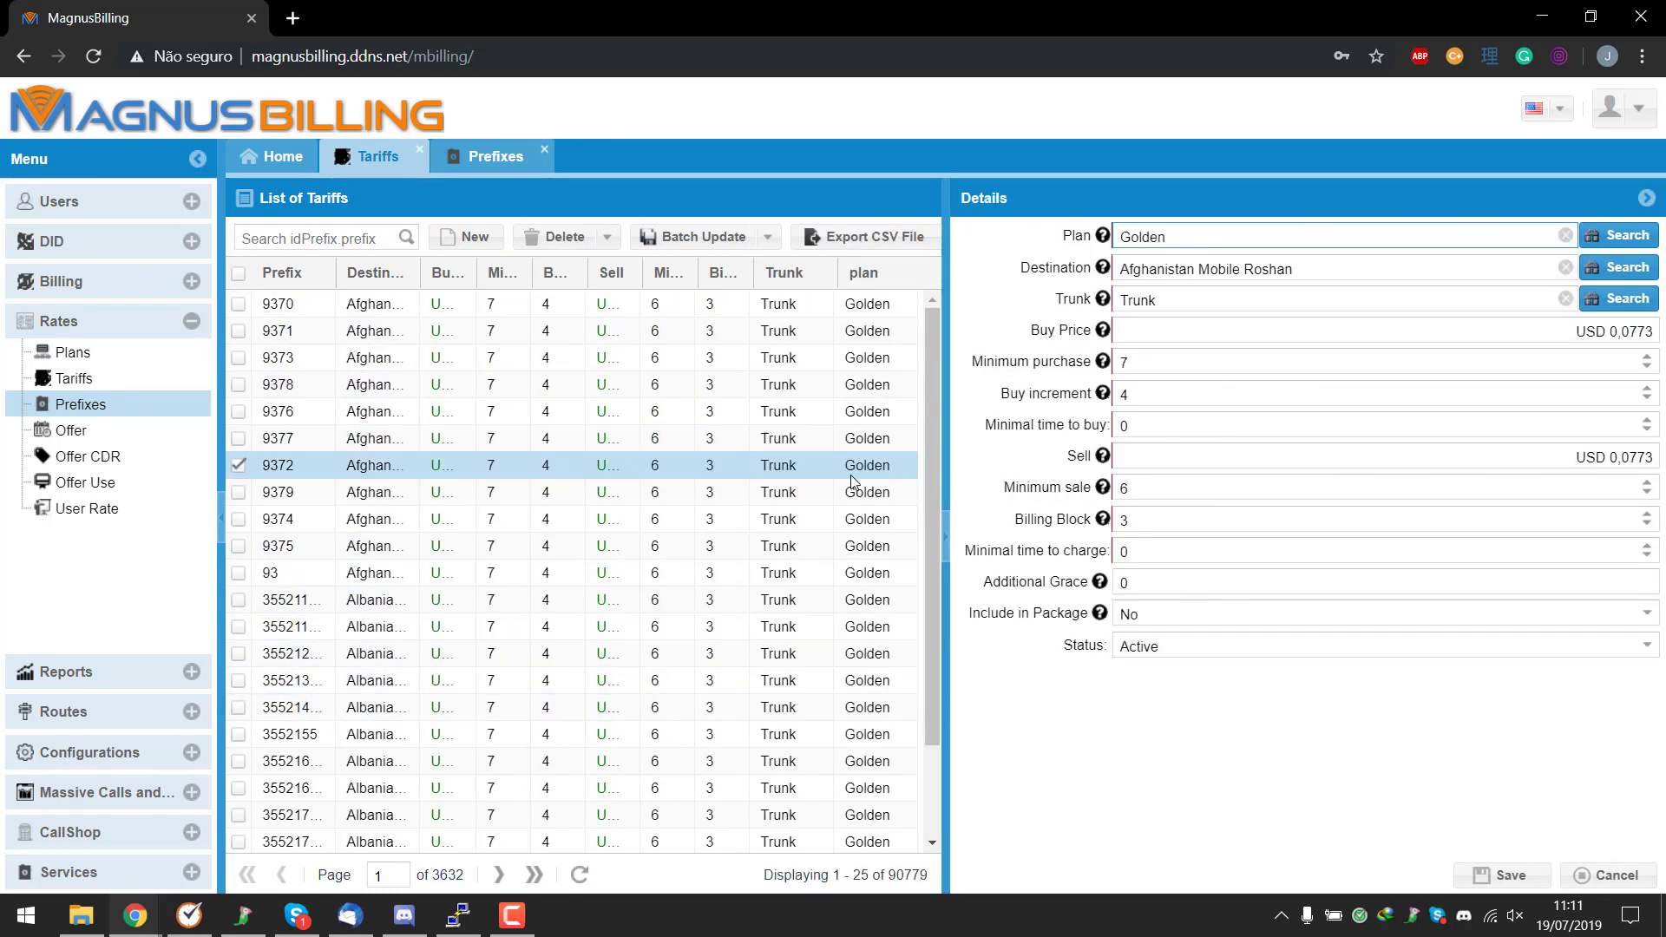